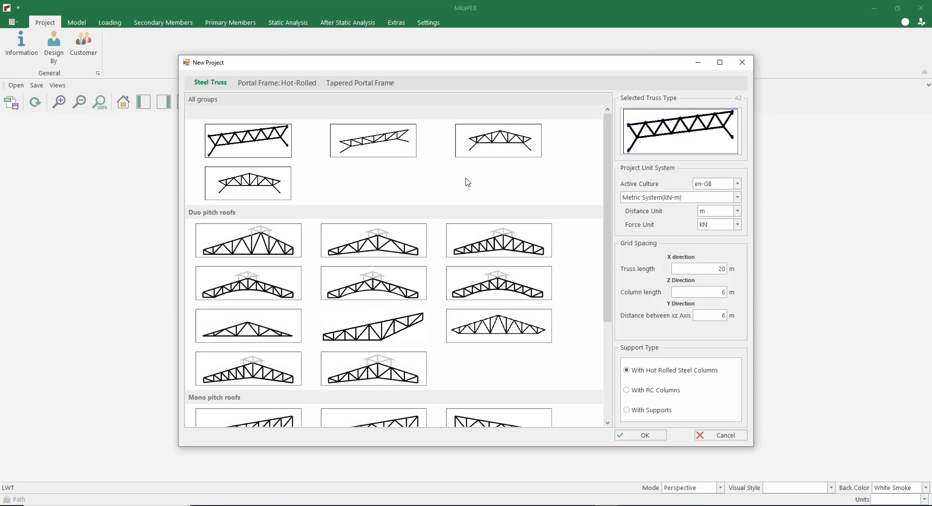
Create a tapered portal frame project using the duo-pitch type with a middle column, truss length 30 m and column length 8 m
left_click(354, 83)
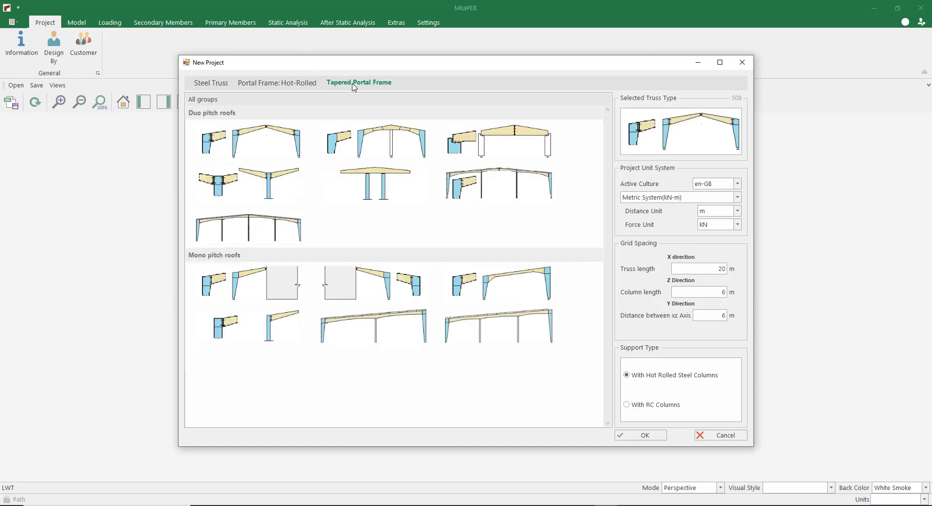
left_click(391, 134)
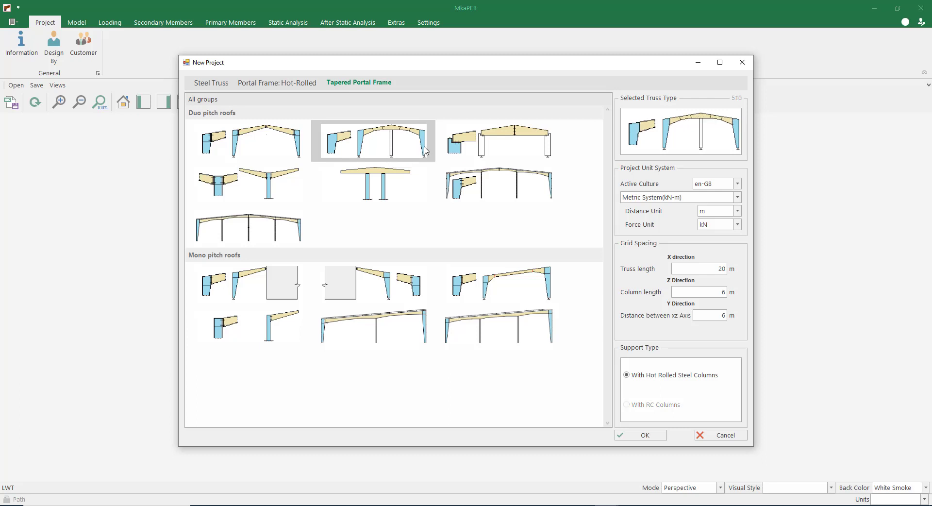
left_click(718, 269)
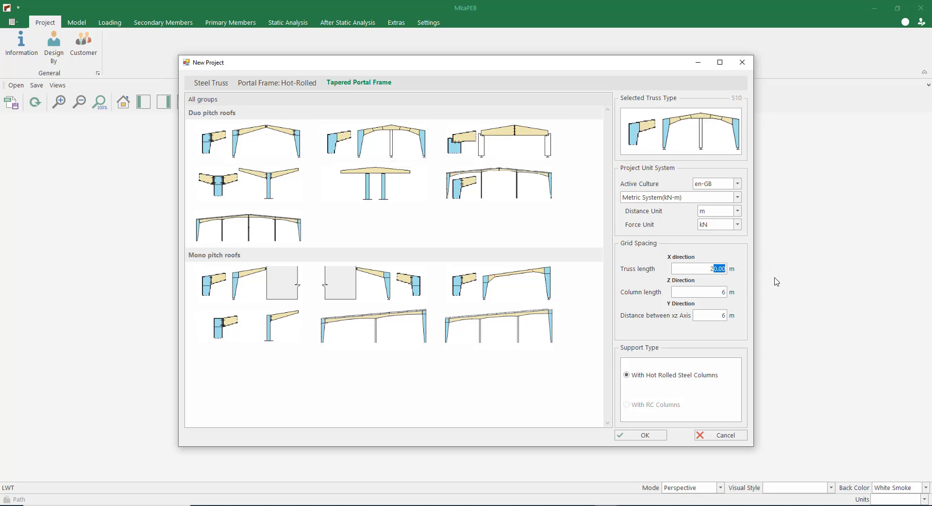
key("BackSpace")
type("30")
left_click(715, 294)
type("8")
left_click(646, 435)
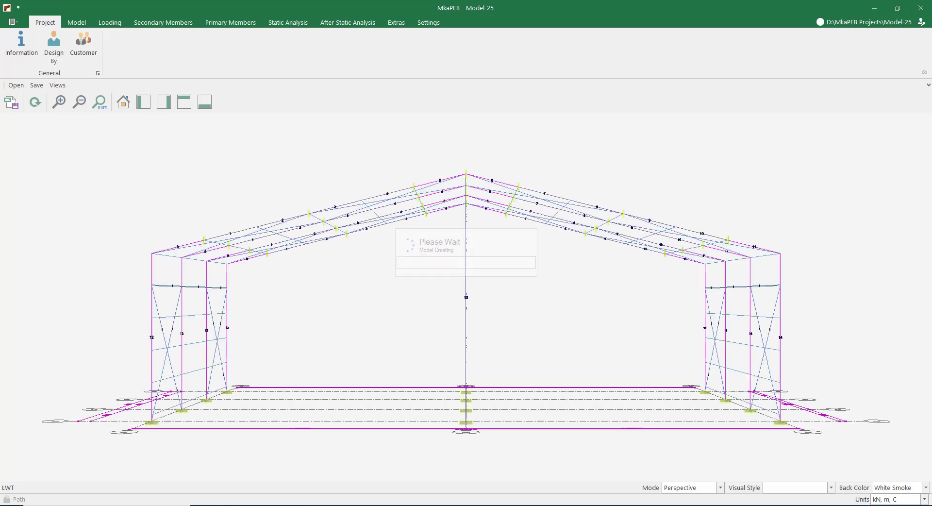
Remove the middle column by assigning No Support to node 6 at 15 m, and apply the change
middle_click_drag(430, 281, 447, 289)
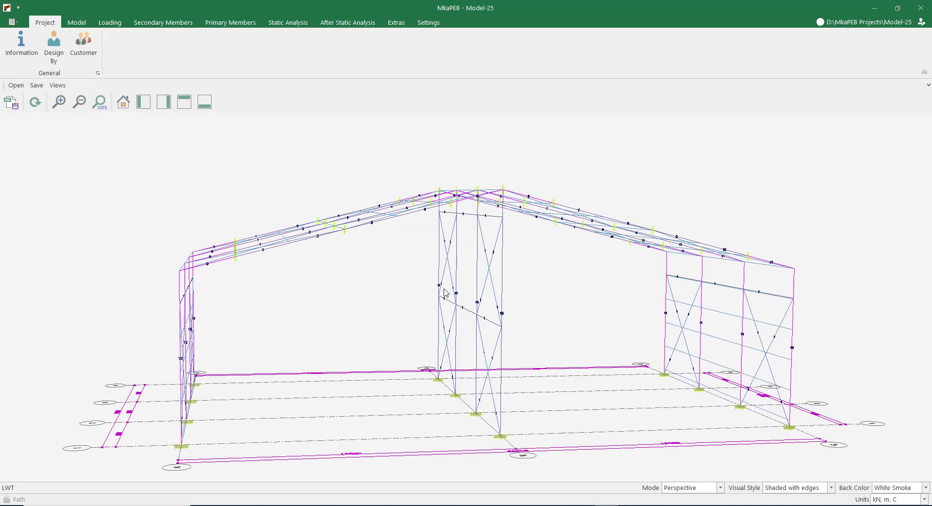
left_click(76, 24)
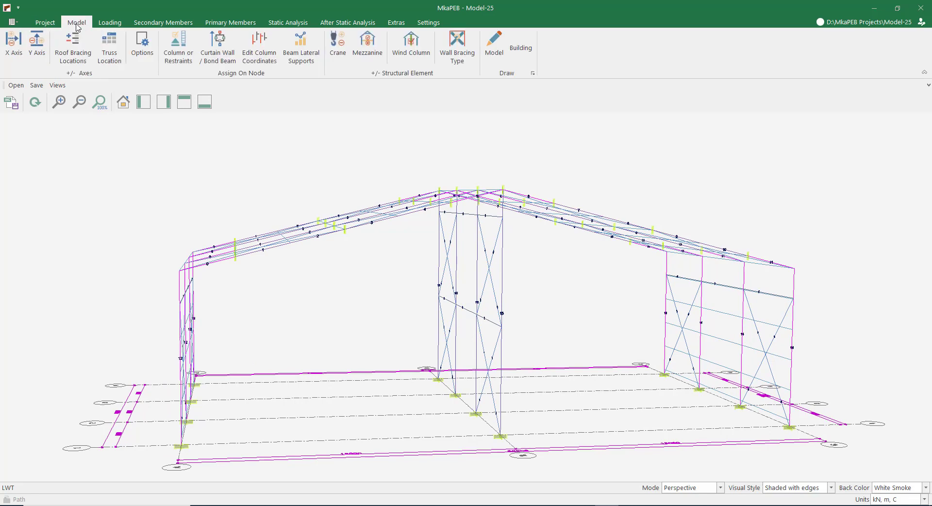
left_click(180, 53)
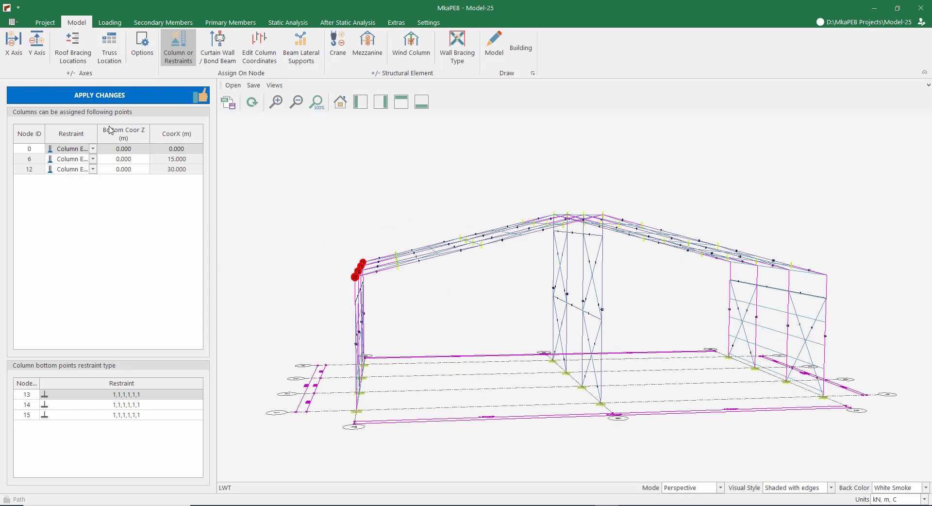
left_click(70, 162)
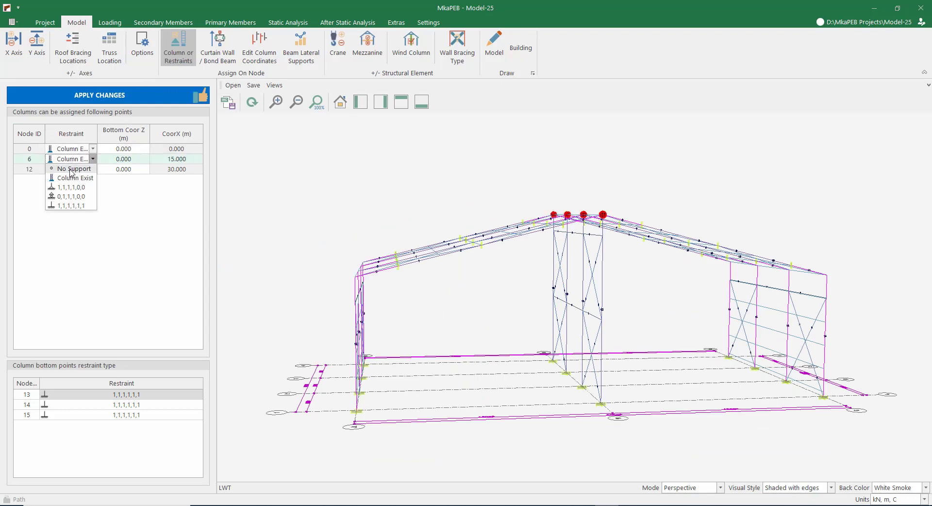
left_click(72, 174)
left_click(124, 93)
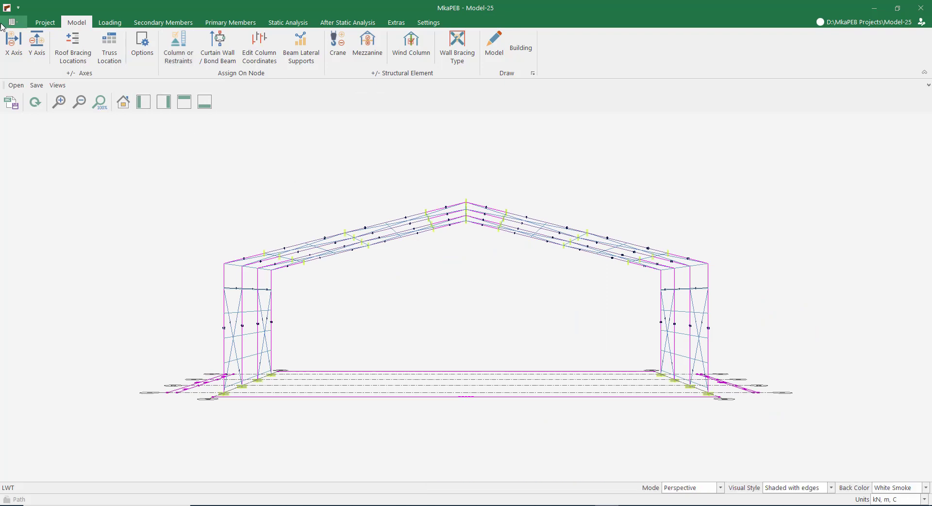
Edit the frame's truss geometry along the X axis, setting the rise H to 2 m and NL to 11
left_click(19, 45)
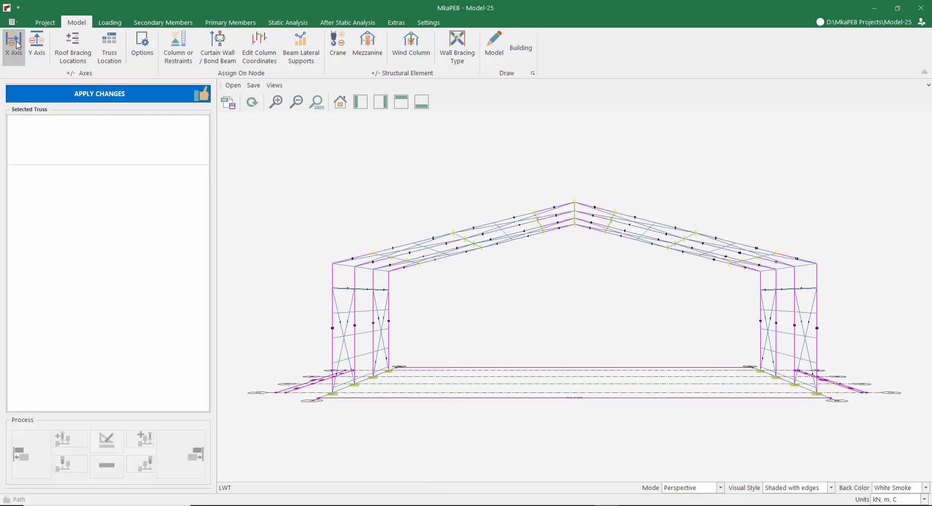
left_click(84, 131)
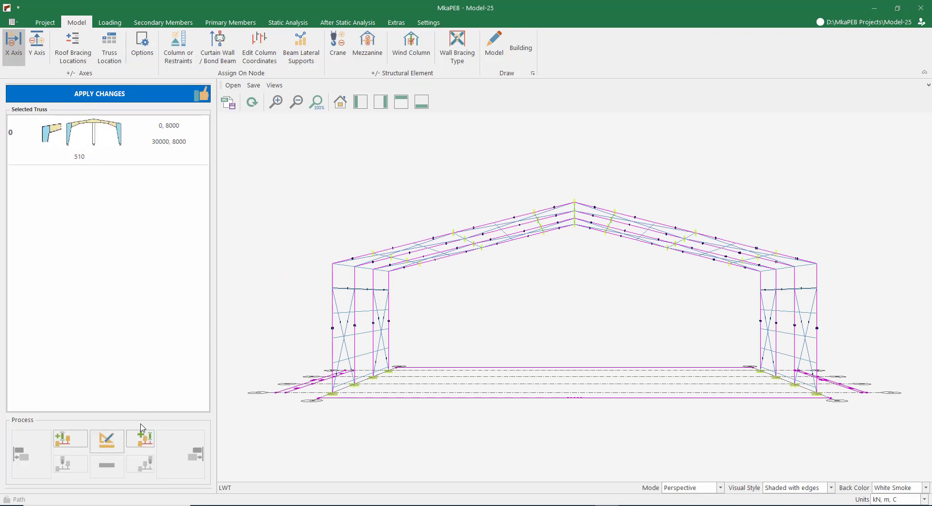
left_click(106, 444)
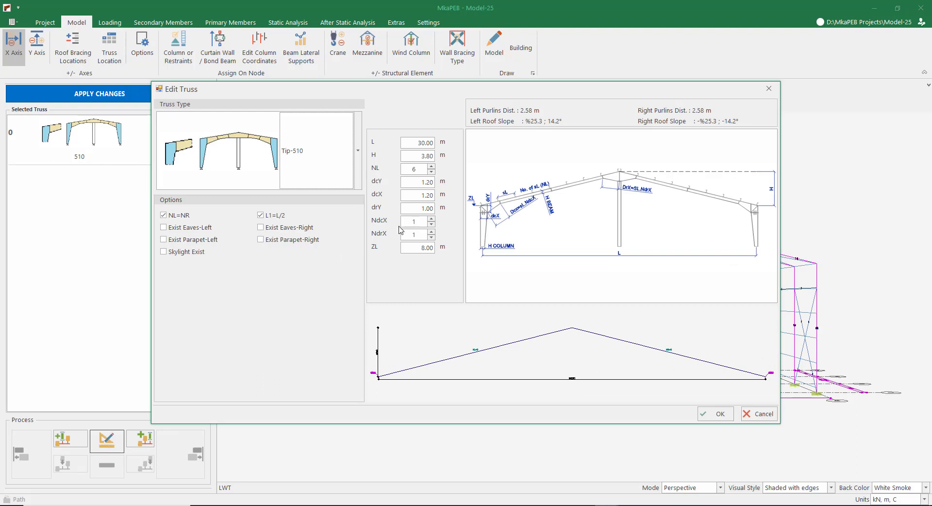
left_click(421, 156)
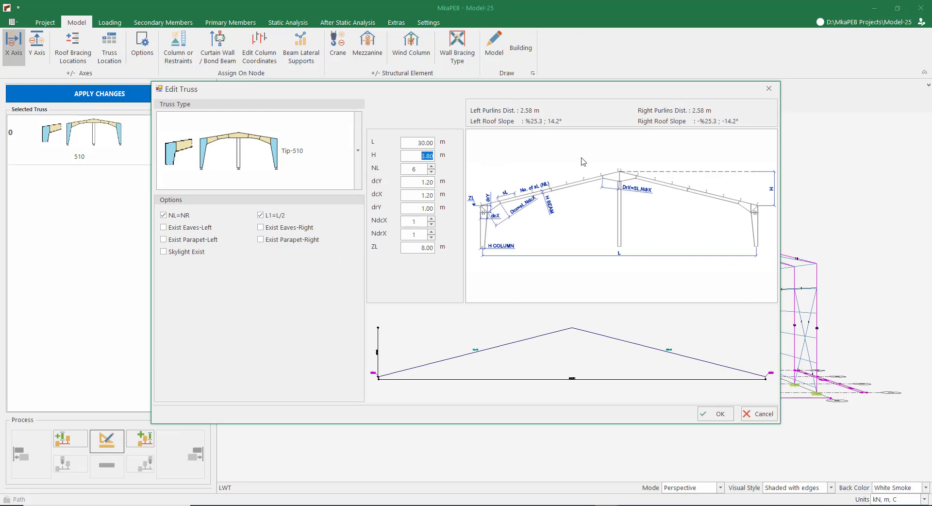
type("2")
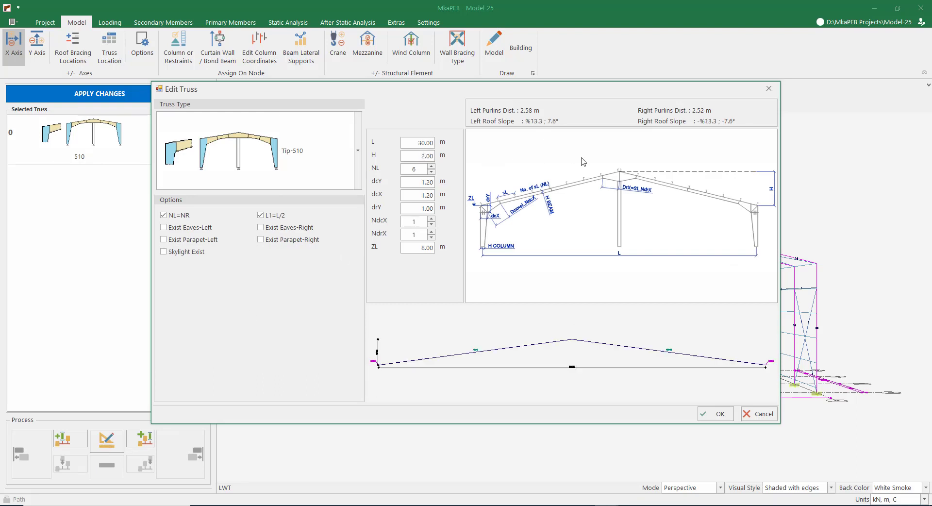
left_click(432, 168)
left_click(432, 168)
left_click(432, 167)
Set the truss haunch dimensions dcY to 0.8 m, dcX to 1 m and drY to 0.7 m
double_click(415, 182)
type("0.8")
double_click(418, 195)
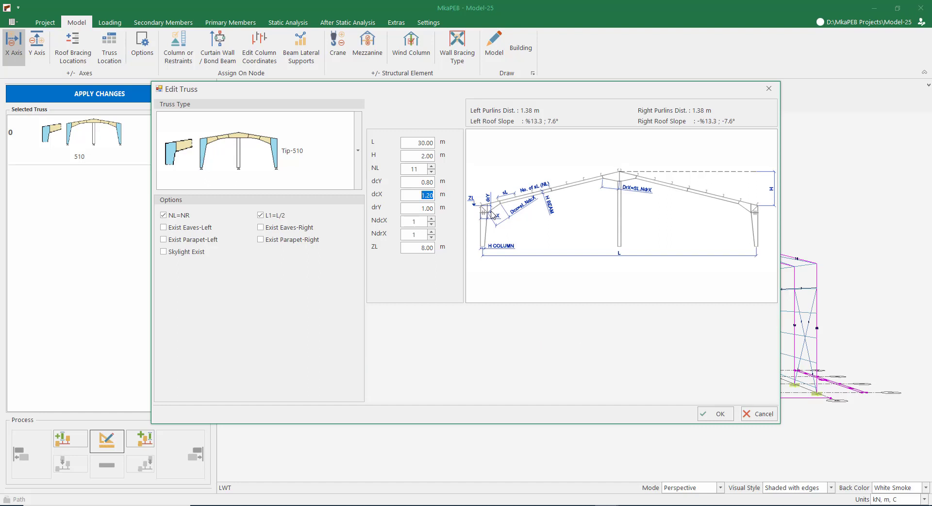
type("1")
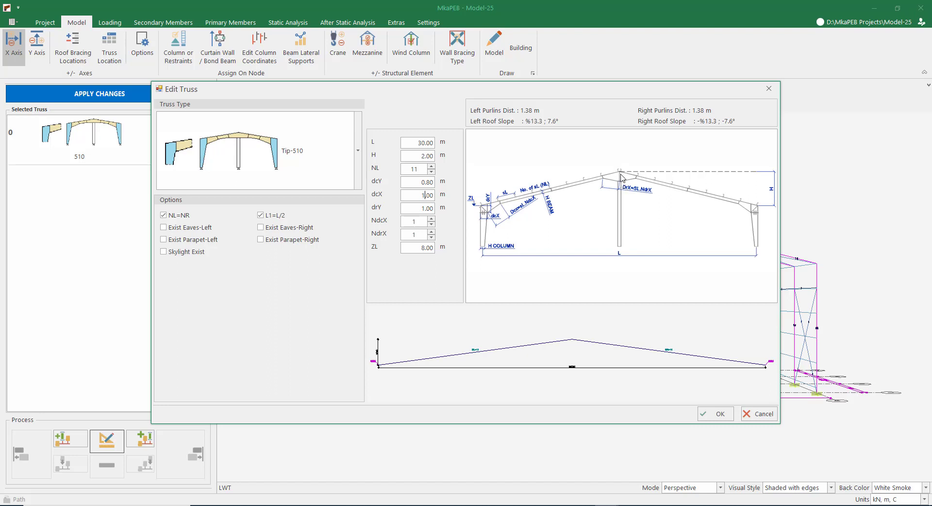
left_click(416, 209)
type("0.7")
Set NdcX to 4 and NdrX to 2, accept the truss settings and apply them to the model
left_click(429, 219)
left_click(432, 232)
left_click(716, 414)
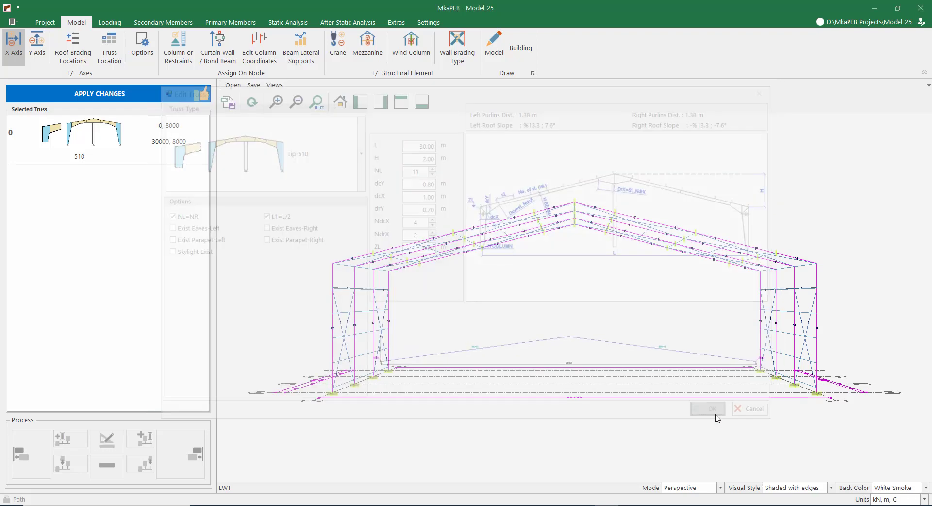
left_click(123, 94)
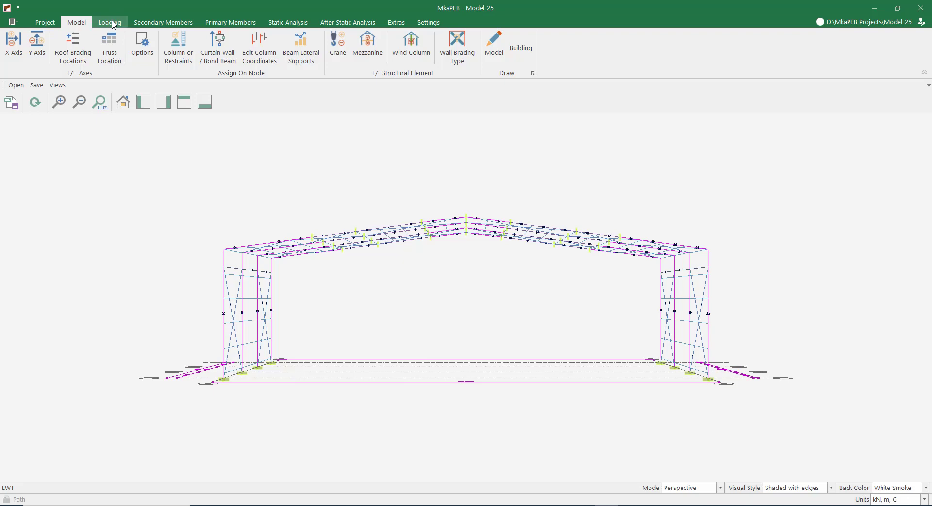
Add seven trusses at 6 m spacing to the end of the Y axis, and apply the layout
left_click(42, 48)
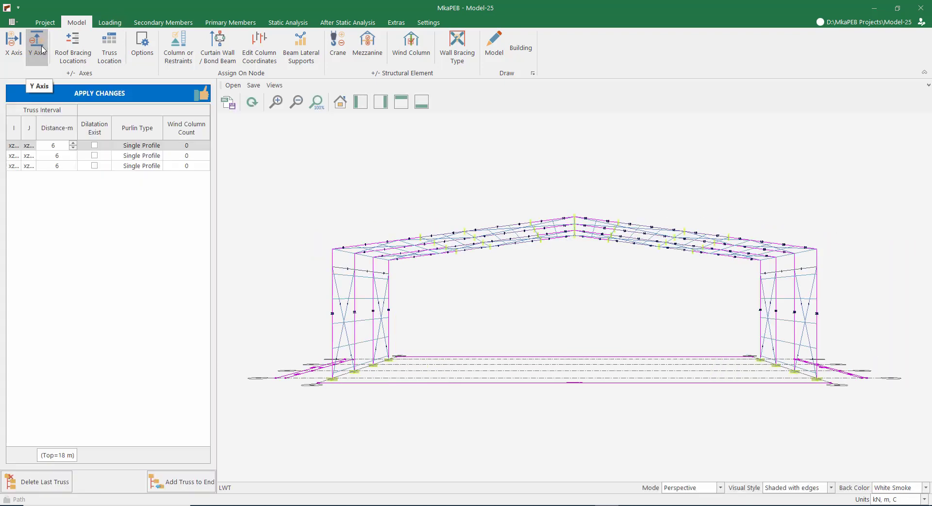
left_click(175, 482)
left_click(175, 482)
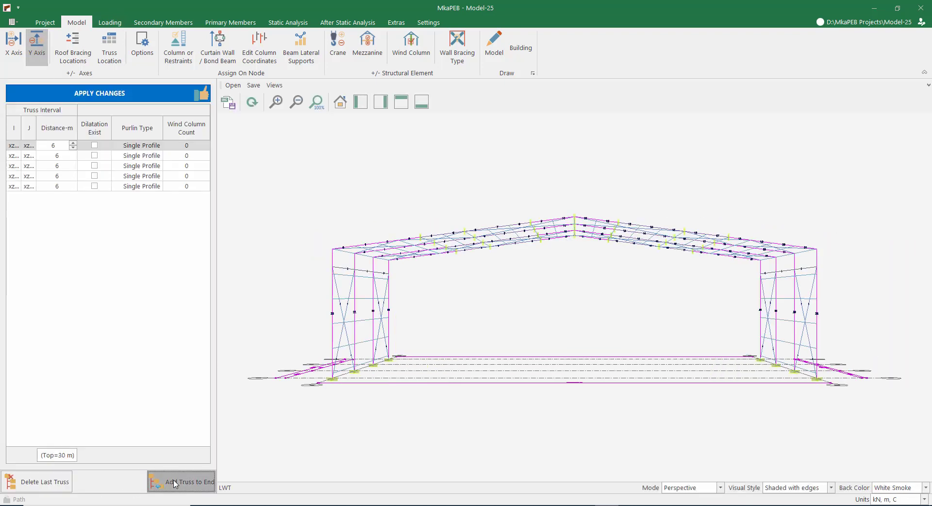
left_click(175, 482)
left_click(176, 482)
left_click(175, 482)
left_click(175, 482)
left_click(175, 482)
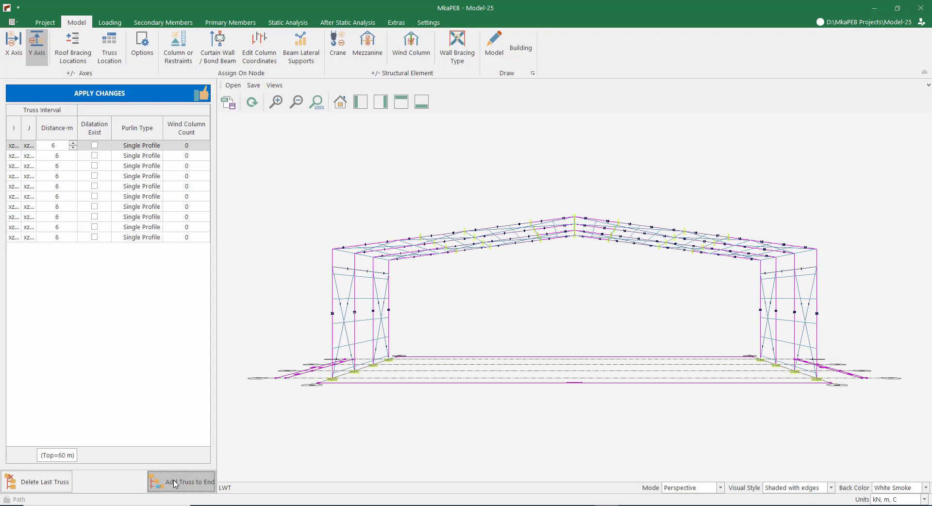
left_click(129, 94)
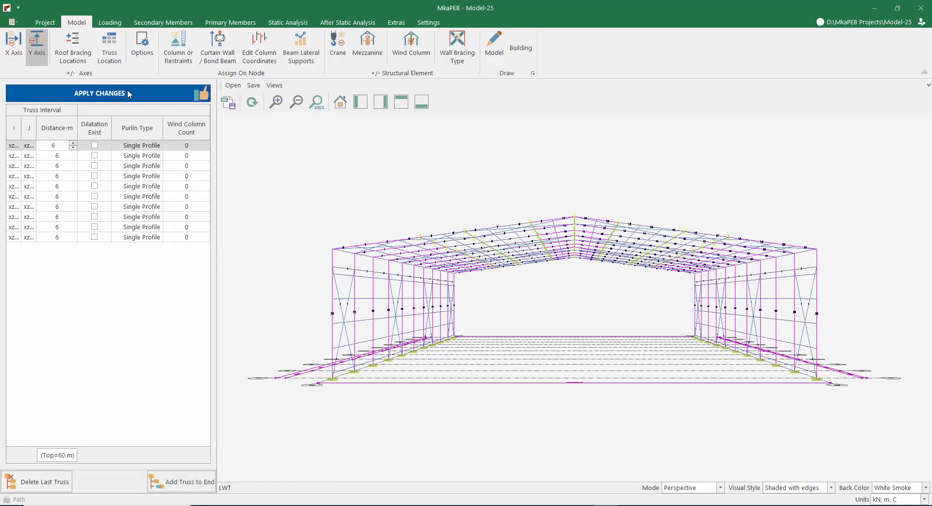
Apply roof bracing locations in rows 0, 3, 6 and 9
middle_click_drag(542, 234, 588, 241)
scroll(588, 242, "down", 3)
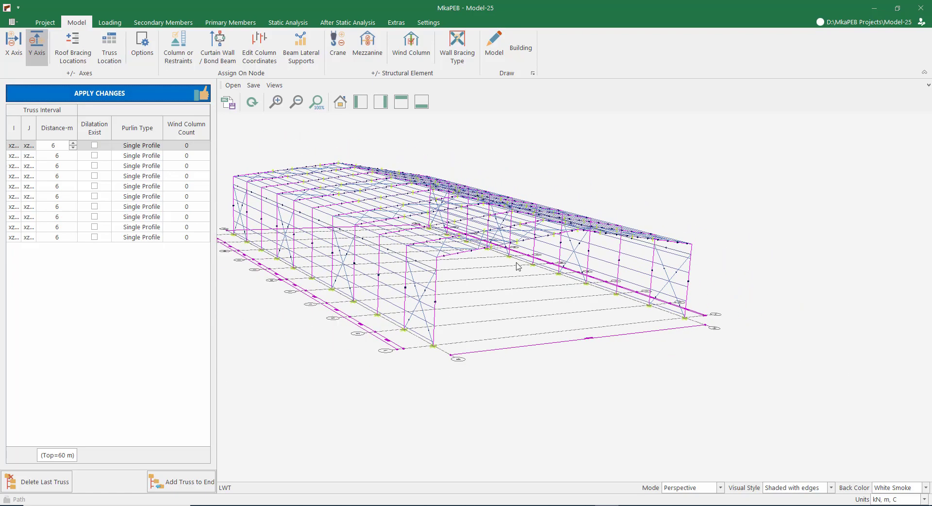
middle_click_drag(517, 261, 560, 290)
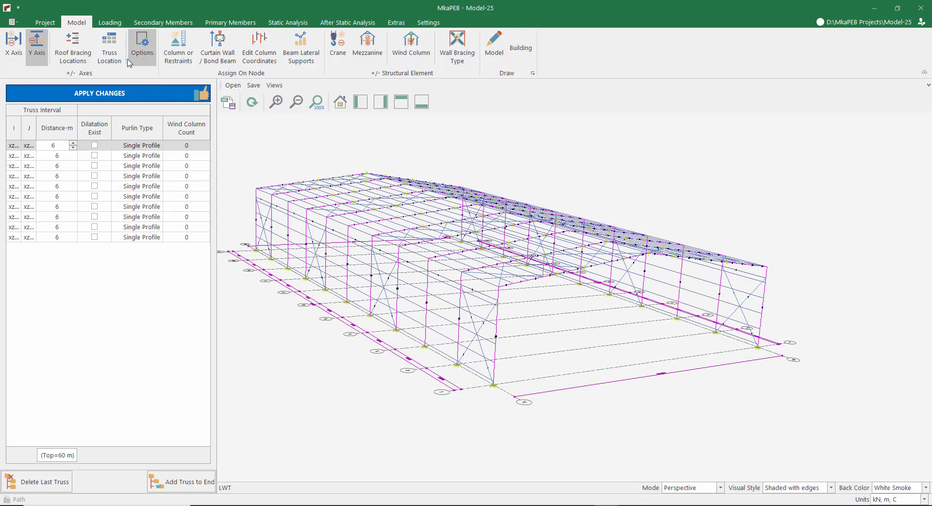
left_click(87, 57)
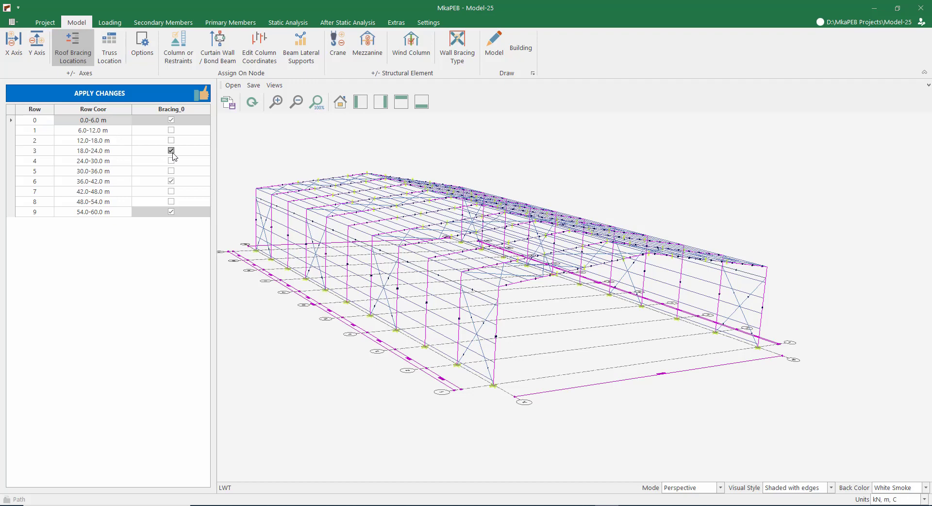
left_click(148, 95)
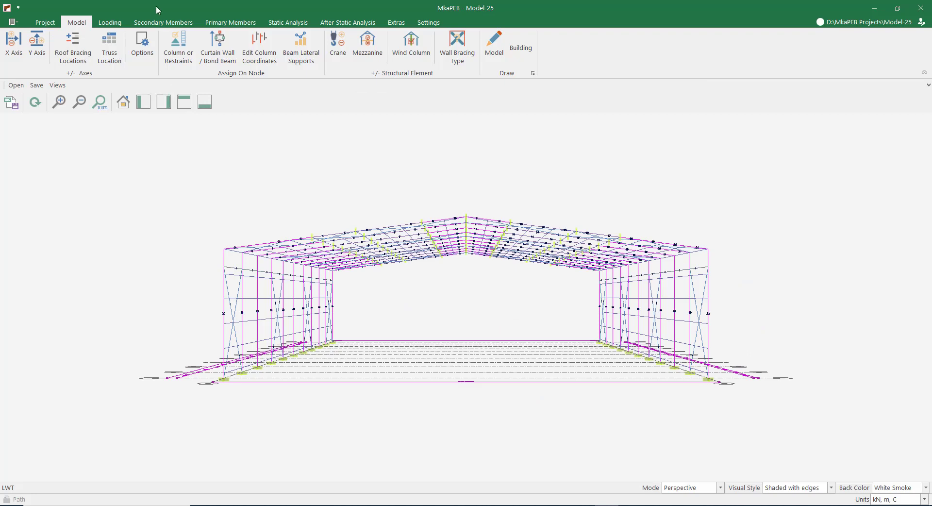
Select the IS-875: 2016 loading code and apply the roof dead load with sandwich panel sheeting
left_click(107, 23)
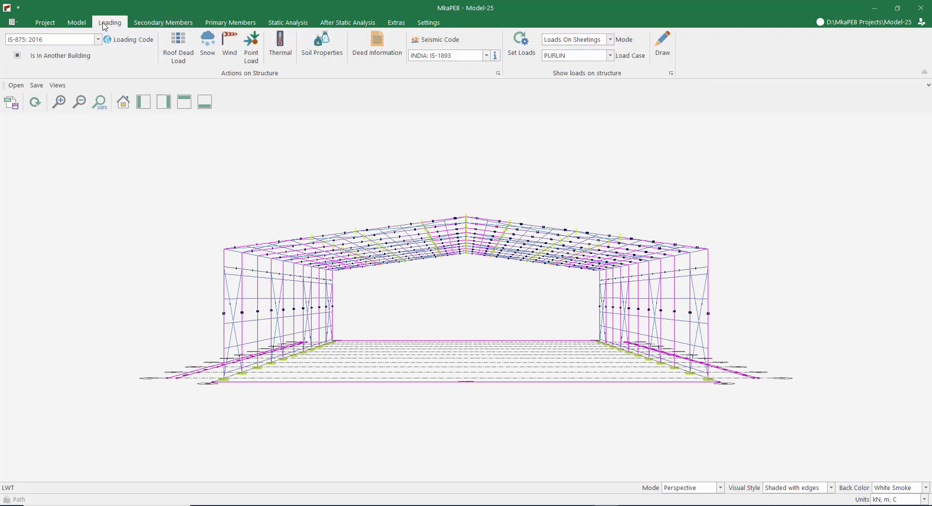
left_click(64, 40)
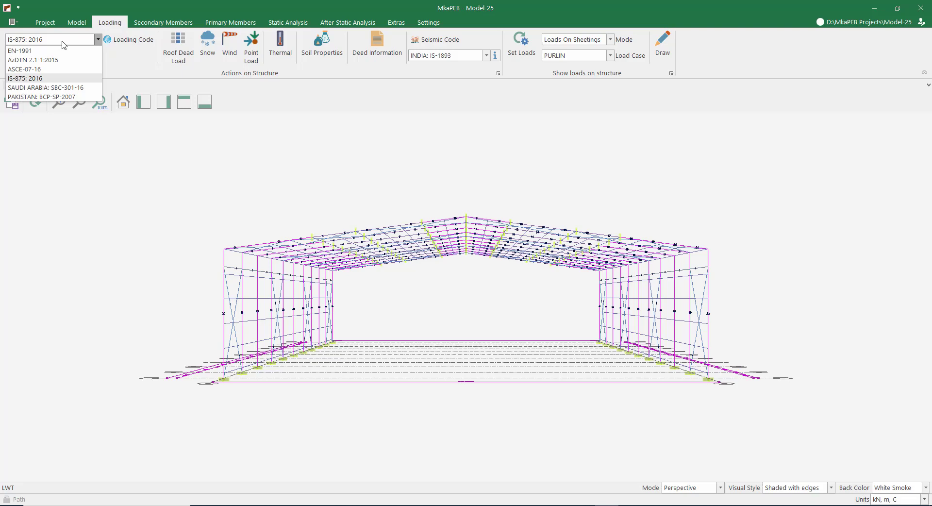
left_click(42, 78)
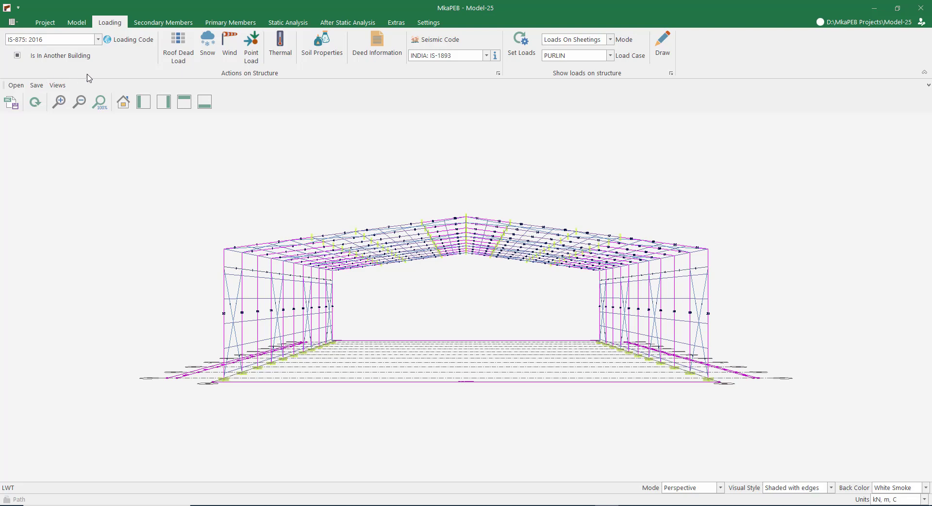
left_click(177, 61)
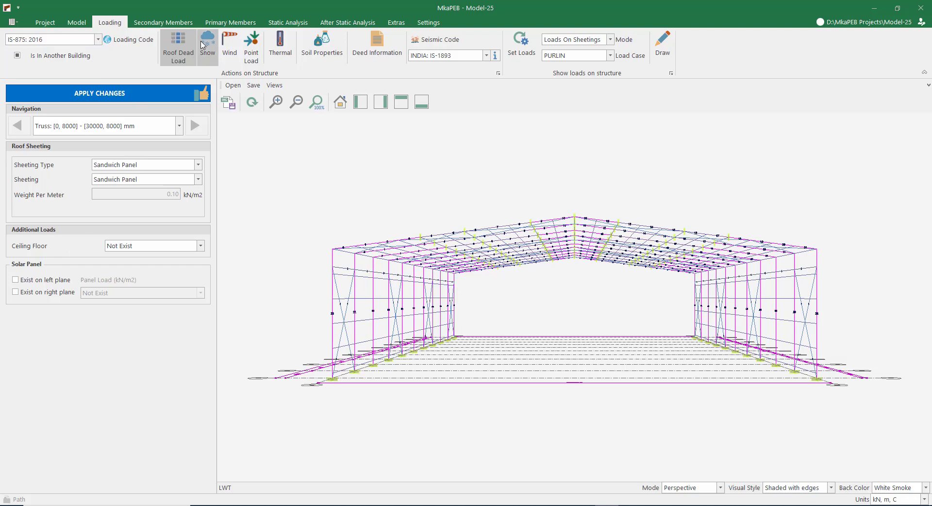
left_click(153, 92)
Define the snow load with a ground snow load of 0.15 kN/m2
left_click(207, 51)
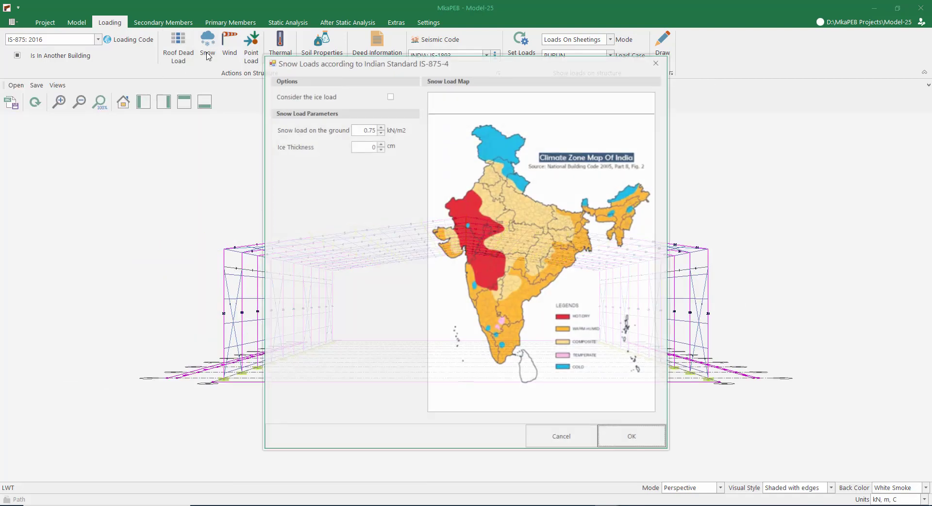
left_click(378, 133)
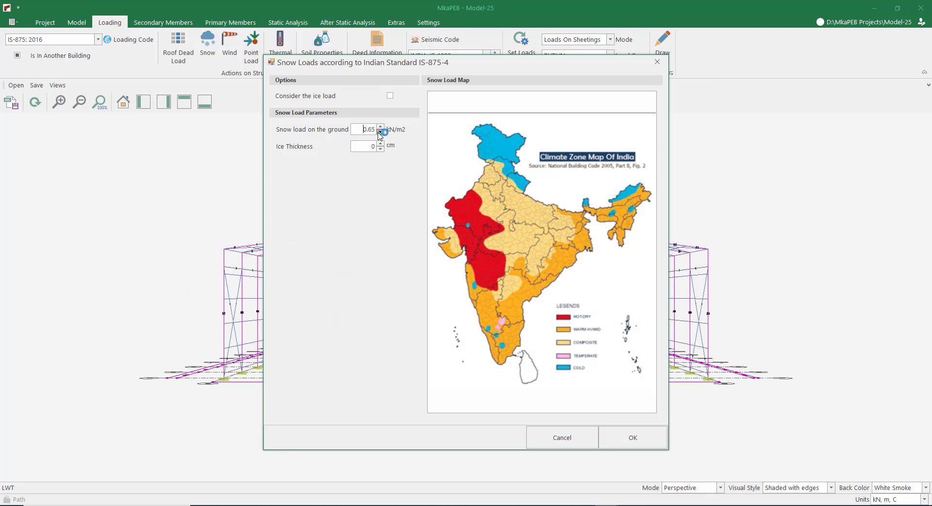
left_click(378, 133)
left_click(380, 131)
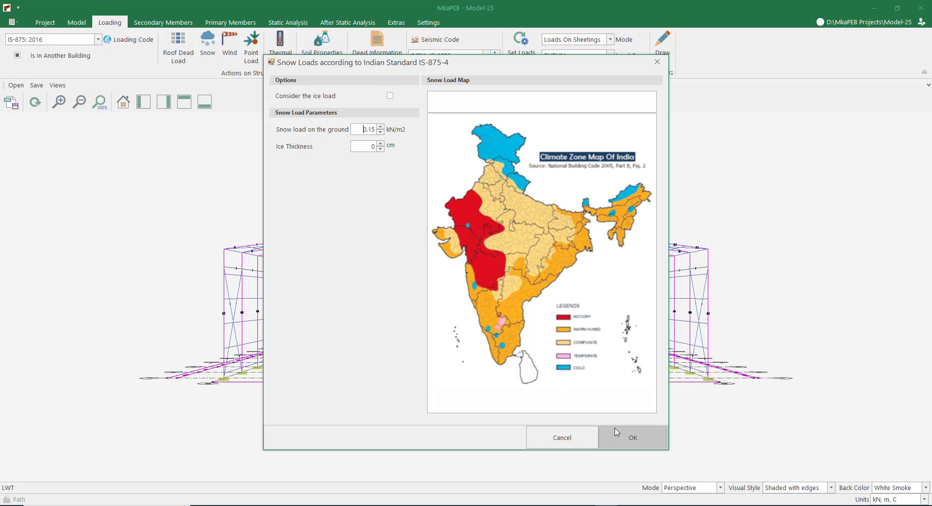
left_click(629, 436)
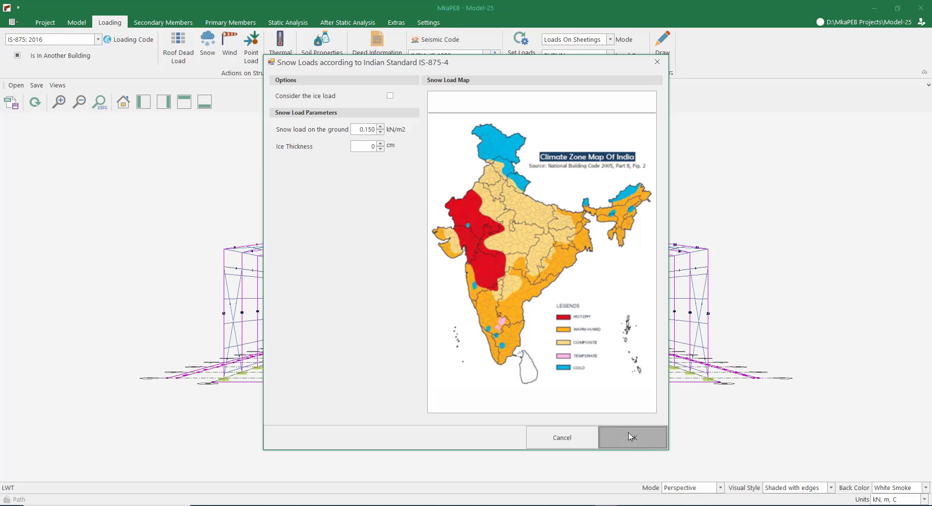
Define the IS-875 wind load with a wind zone of 44 m/s and an internal pressure coefficient of +0.2
left_click(230, 50)
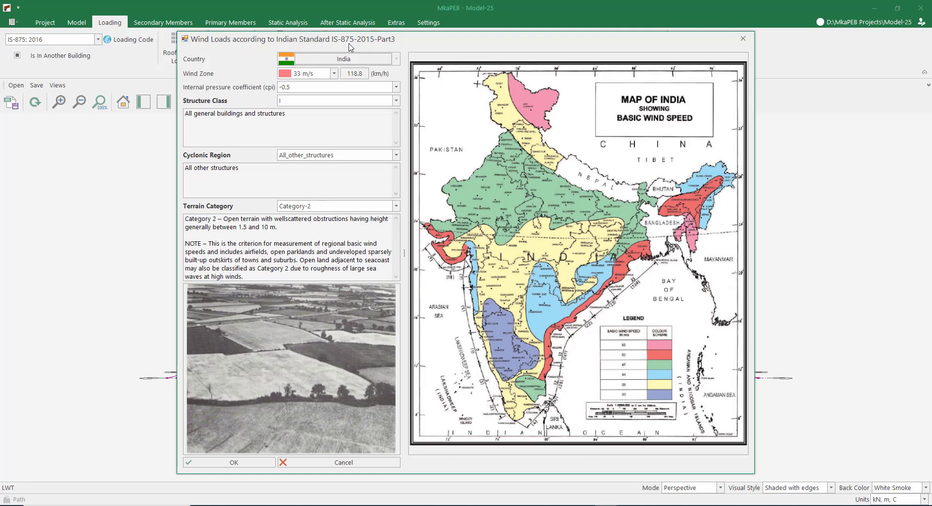
left_click(334, 73)
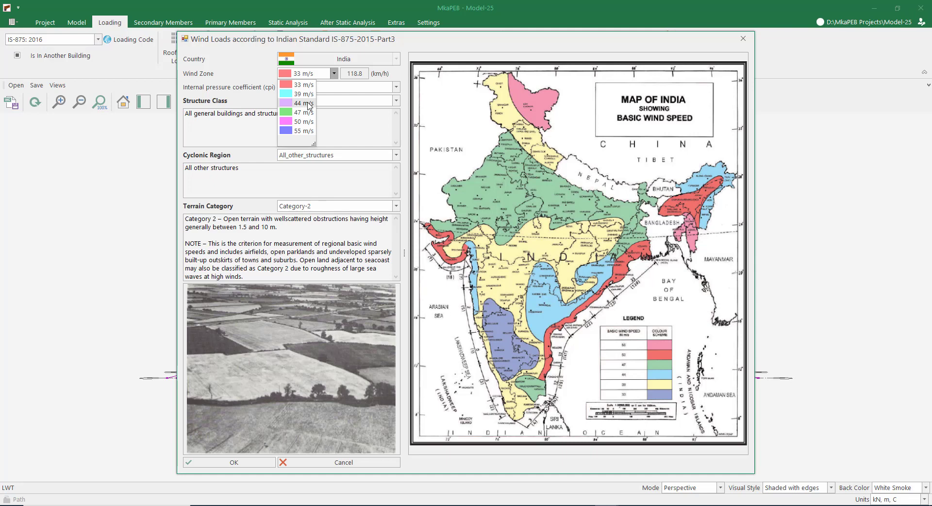
left_click(309, 104)
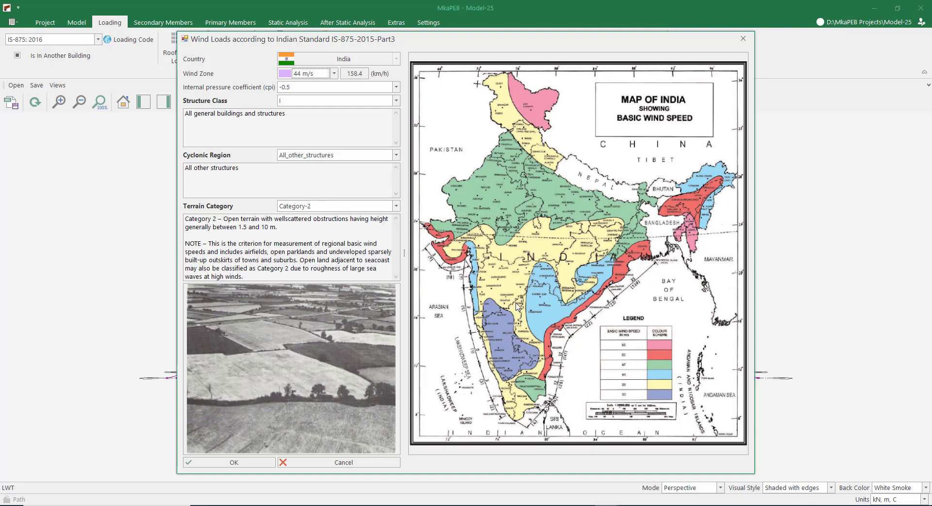
left_click(396, 87)
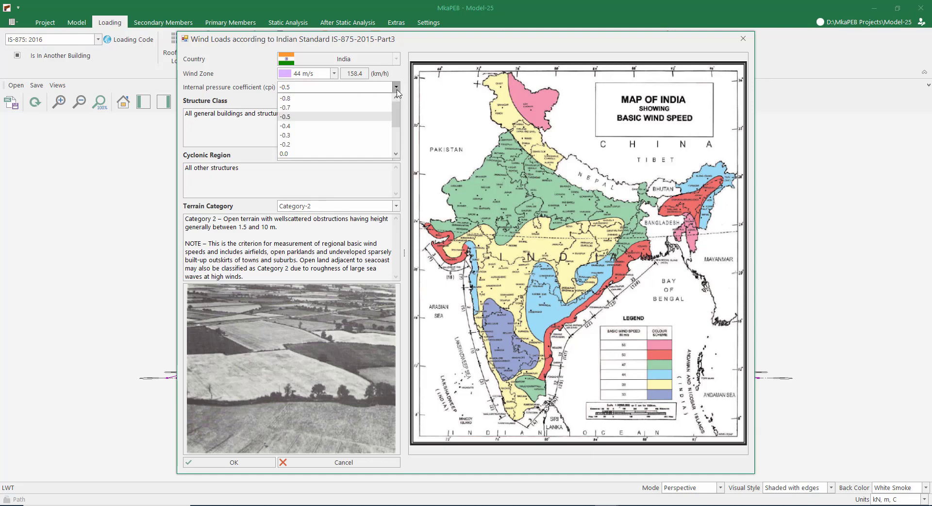
scroll(307, 121, "down", 1)
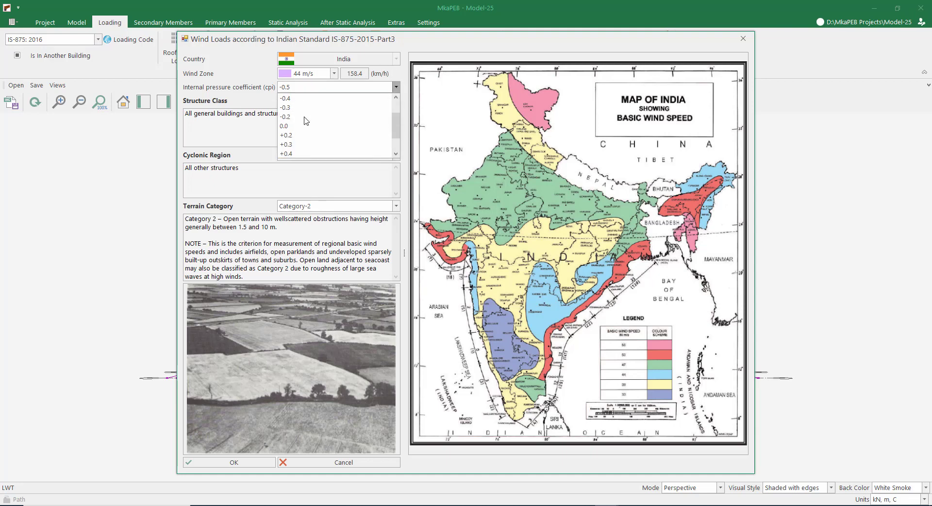
scroll(306, 121, "down", 1)
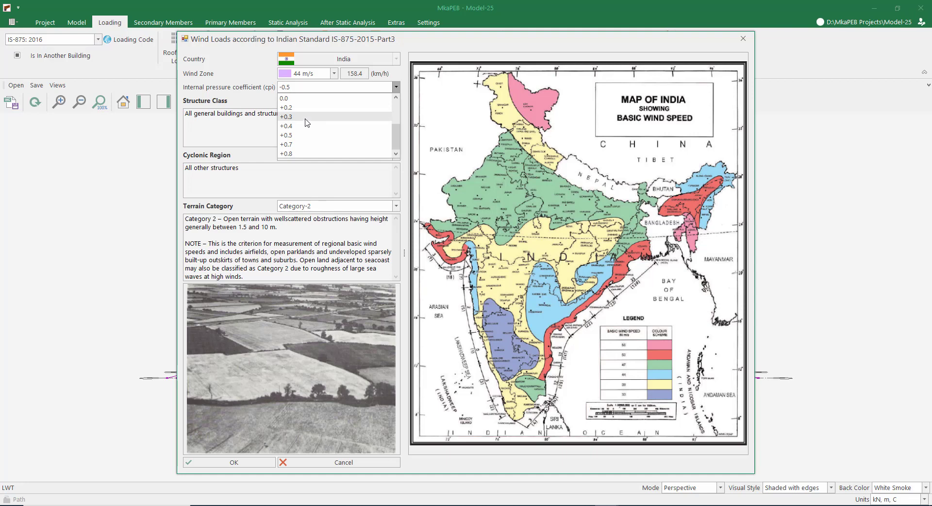
scroll(306, 124, "up", 1)
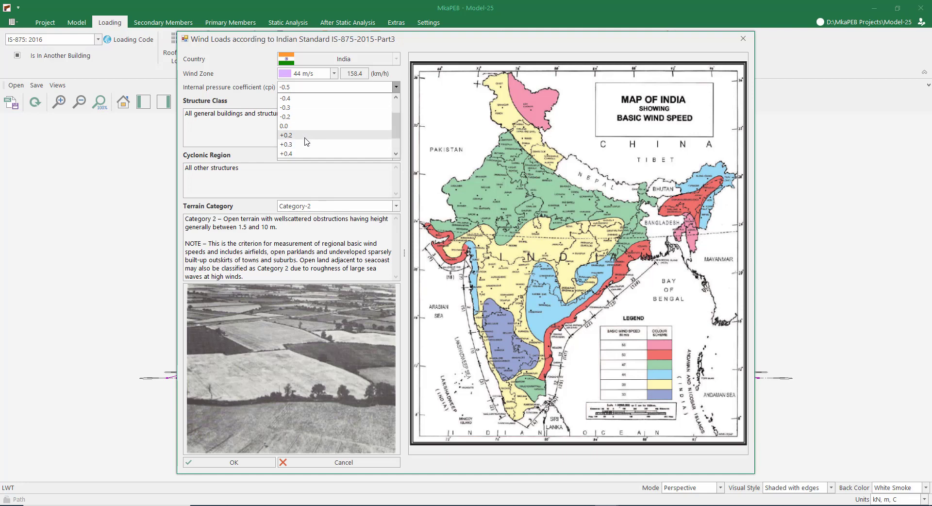
left_click(305, 135)
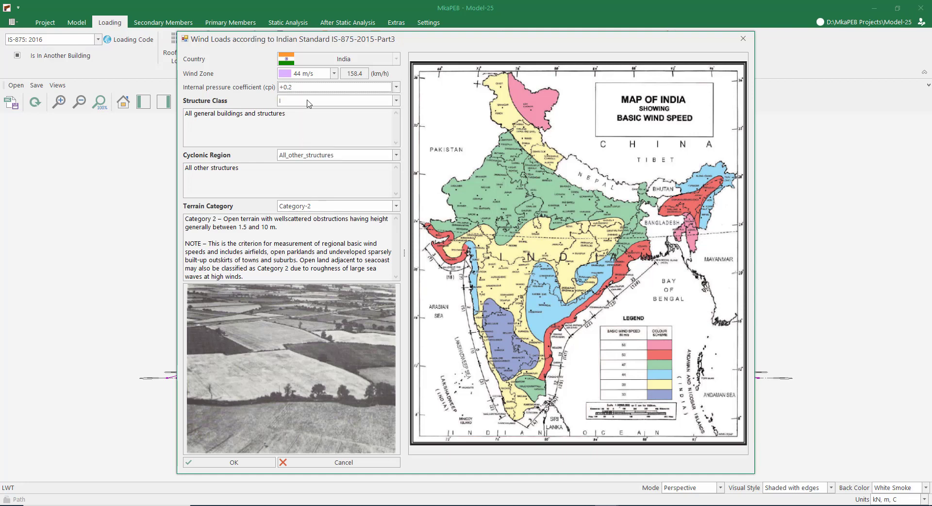
Set the wind load's terrain category to Category-4 and apply the wind load settings
left_click(338, 207)
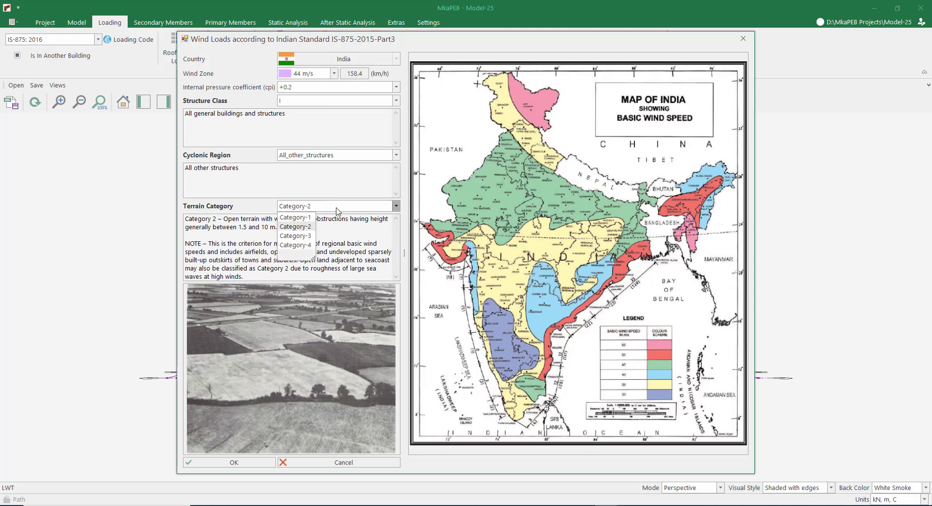
left_click(304, 245)
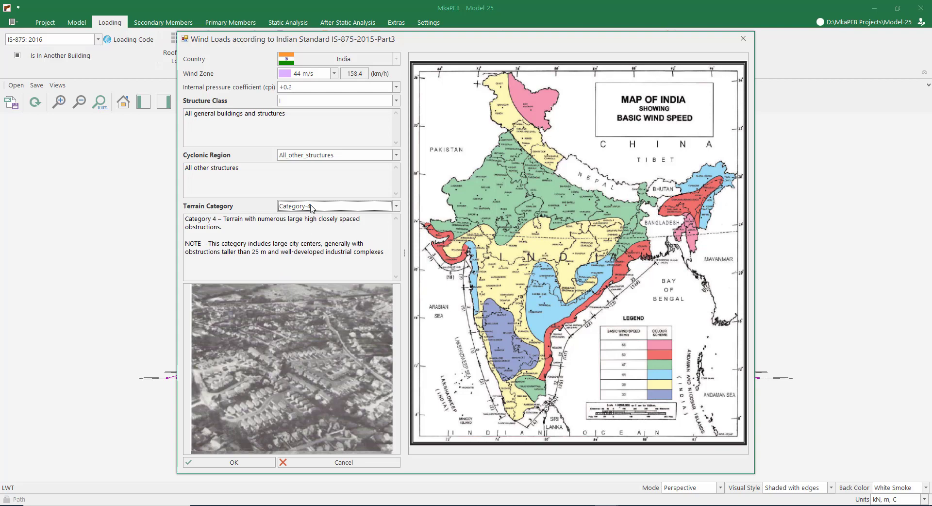
left_click(241, 459)
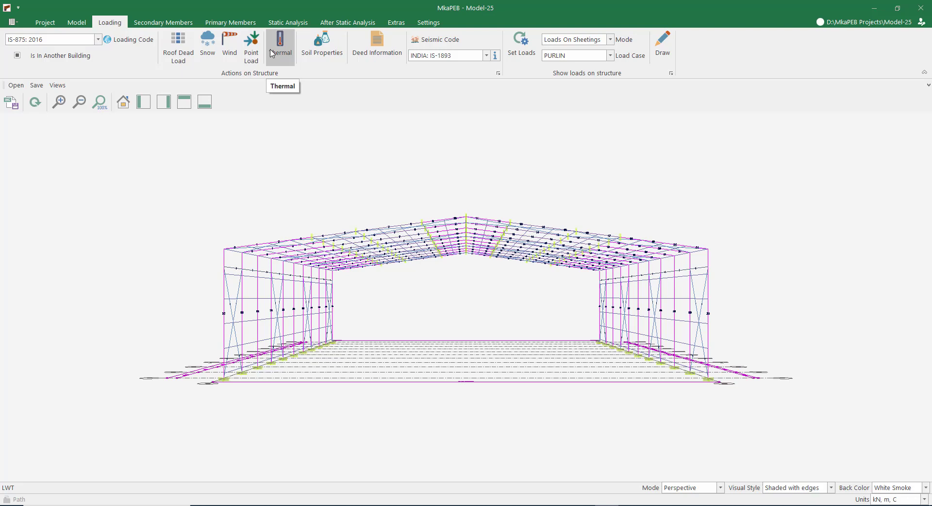
Set the thermal action temperatures to T1 25, T2 20, T-min 10 and T0 25 °C
left_click(270, 53)
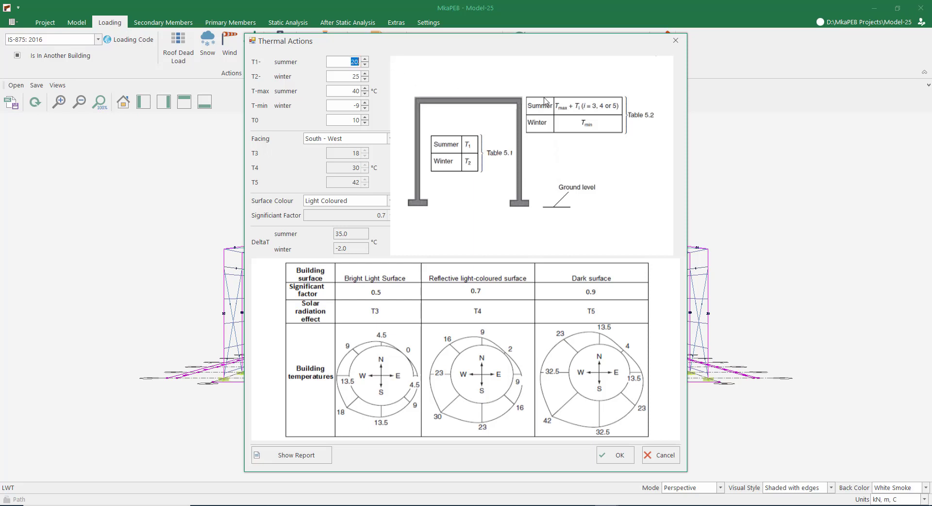
type("25.")
left_click(343, 76)
type("20.")
key("BackSpace")
left_click(350, 107)
type("10")
key("Tab")
type("25")
key("BackSpace")
Choose Light Coloured as the thermal surface colour, check the summer and winter DeltaT, and apply the thermal actions
left_click(350, 200)
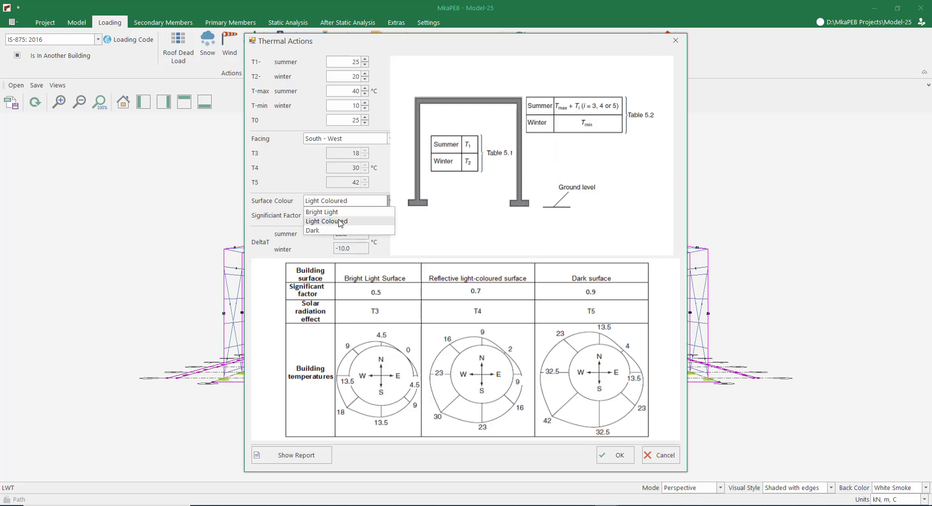
left_click(340, 221)
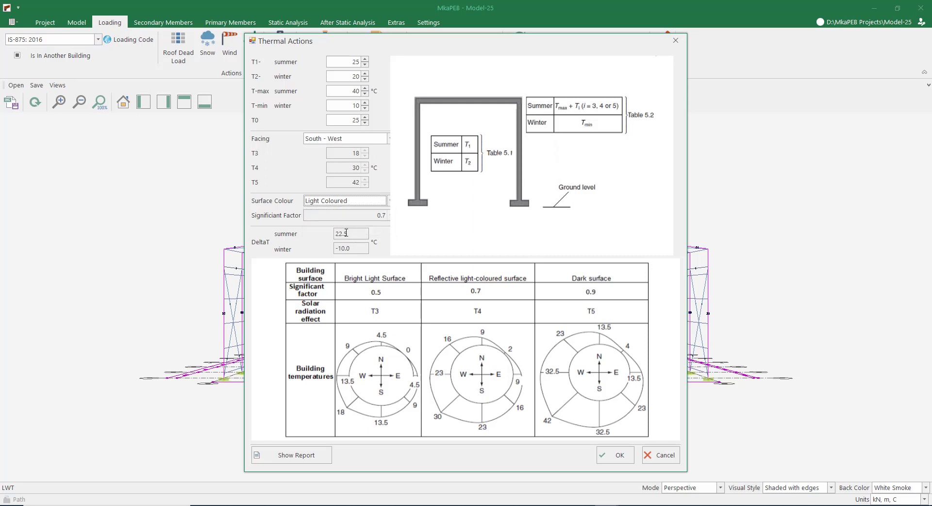
left_click_drag(347, 234, 334, 234)
left_click_drag(349, 249, 325, 249)
left_click(606, 460)
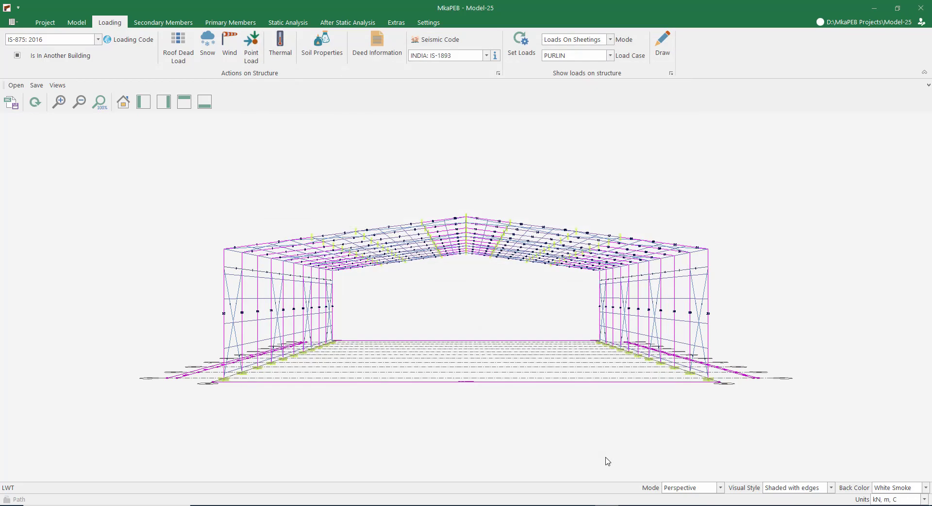
Select the INDIA: IS-1893 seismic code and set its ground type to Type D
left_click(486, 55)
left_click(459, 66)
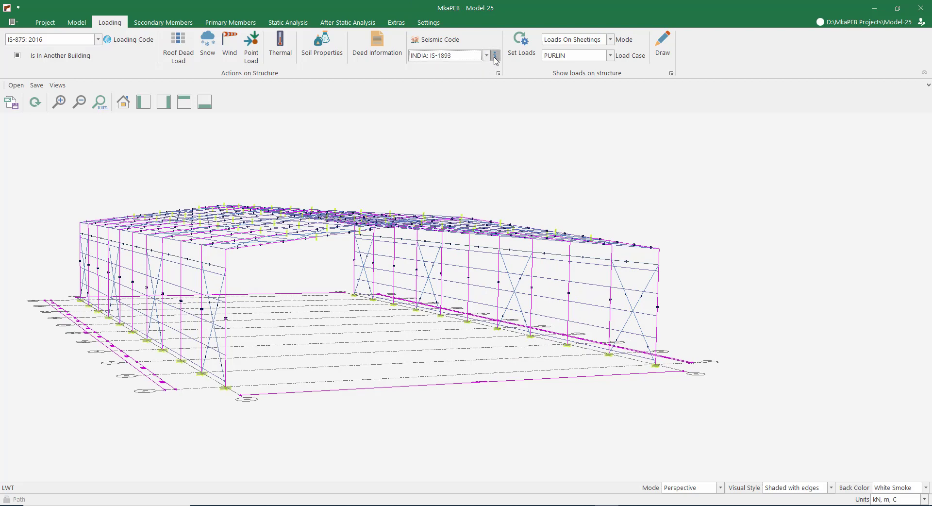
left_click(496, 56)
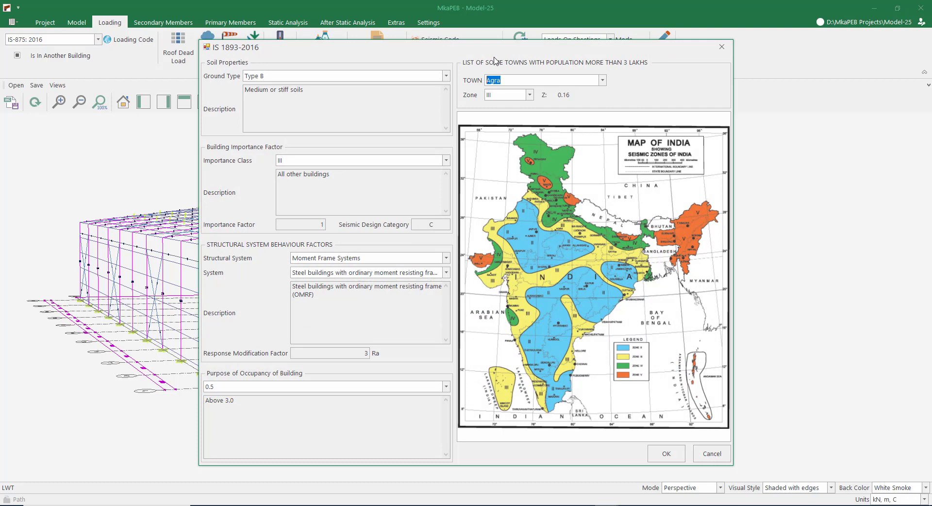
left_click(292, 79)
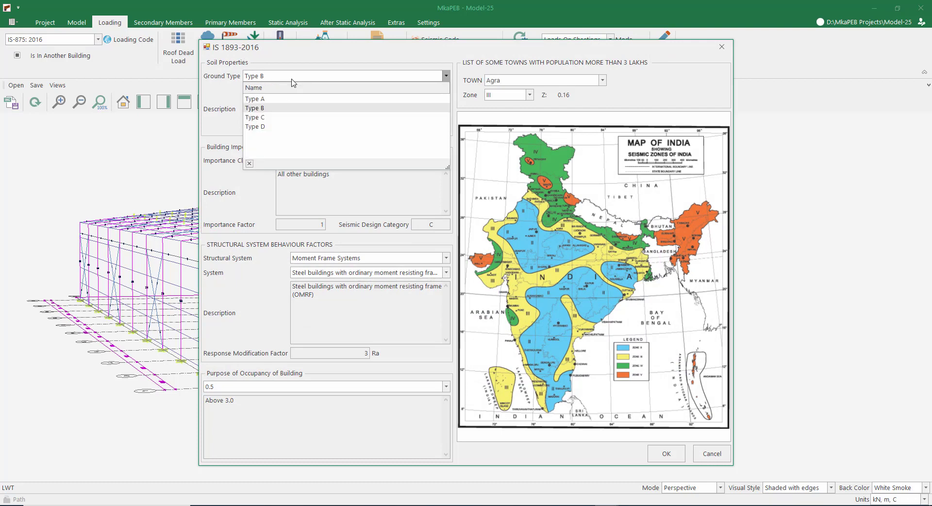
left_click(264, 126)
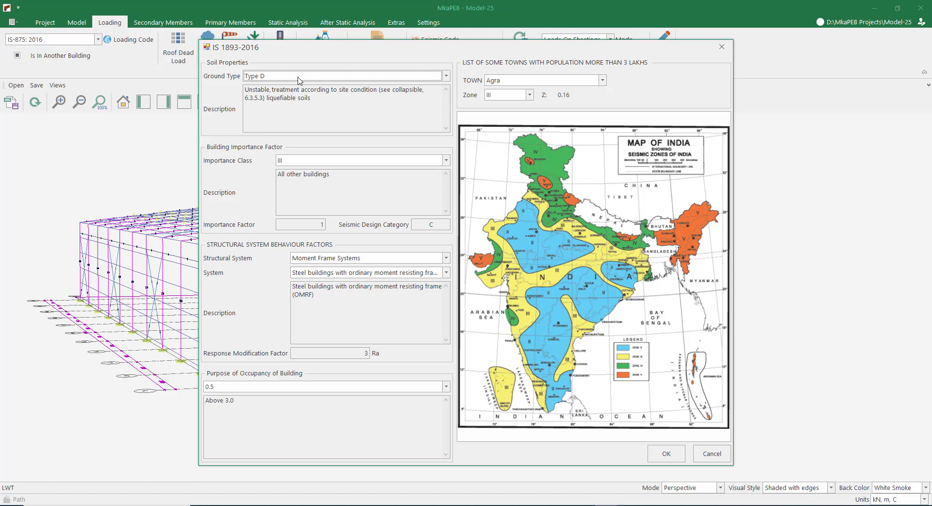
Set the seismic town to Bhatinda and the occupancy purpose to Above 3.0, and apply the seismic parameters
left_click(601, 80)
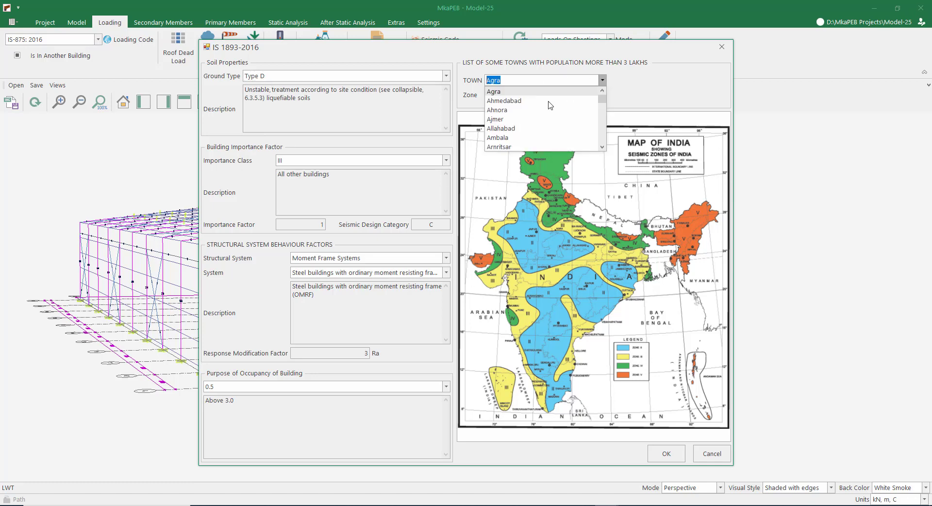
scroll(534, 126, "down", 3)
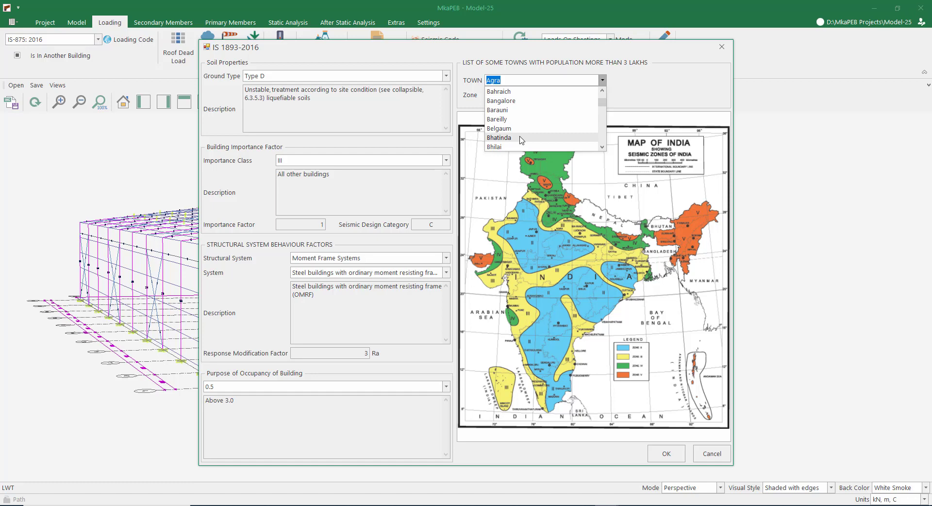
left_click(521, 138)
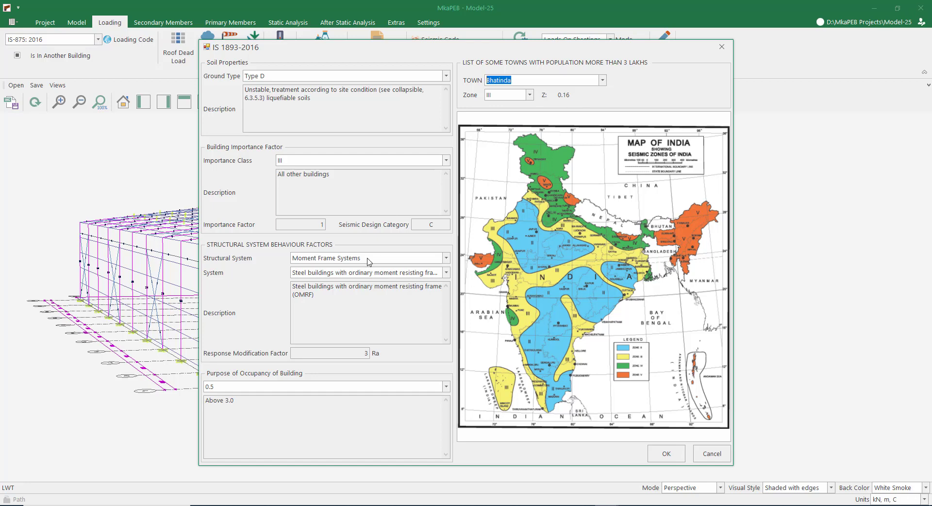
left_click(278, 387)
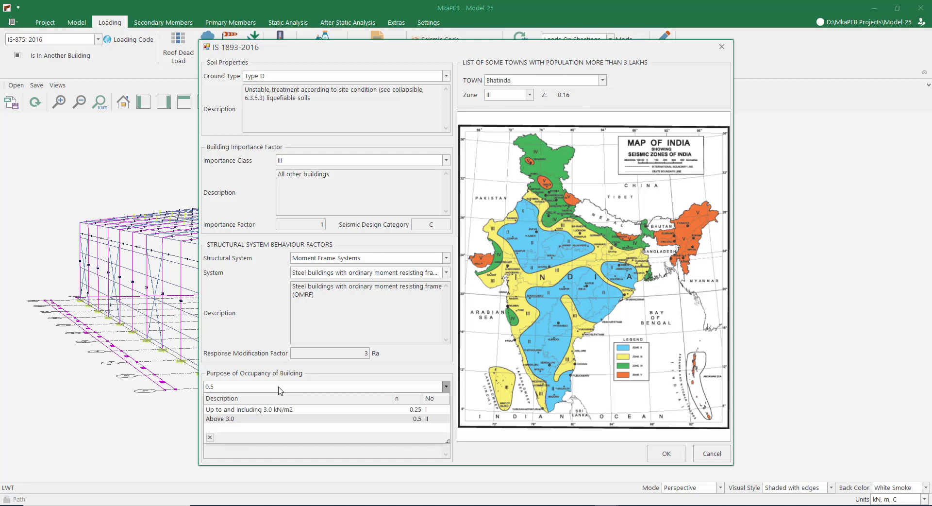
left_click(243, 419)
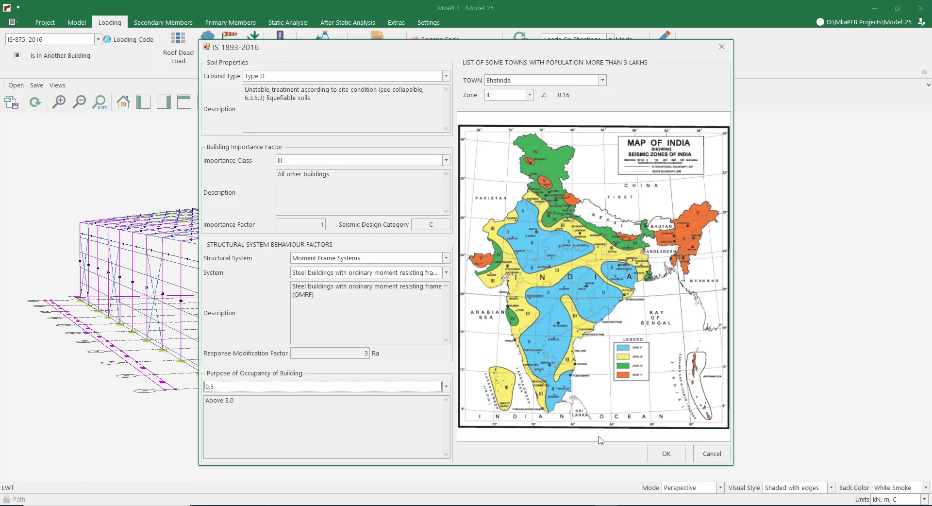
left_click(666, 454)
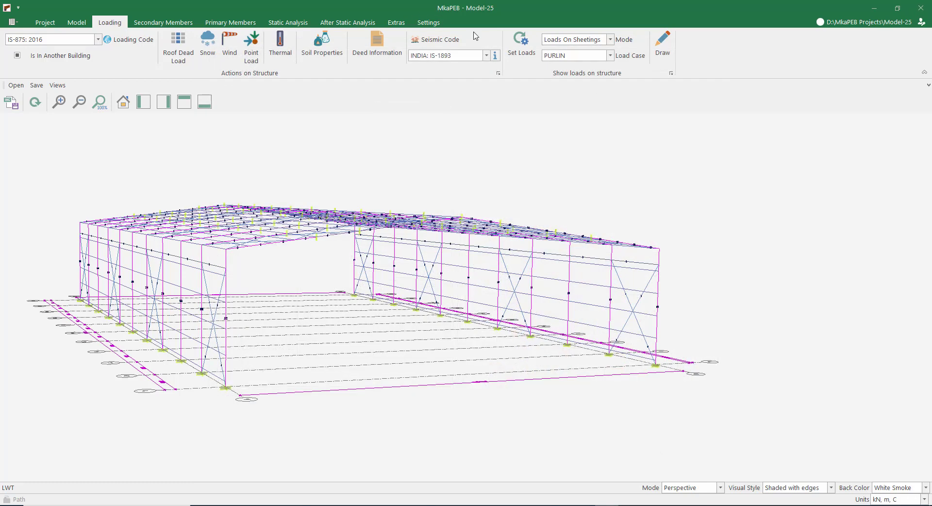
Set the defined loads on the structure and use Loads On Sheetings as the display mode
left_click(525, 48)
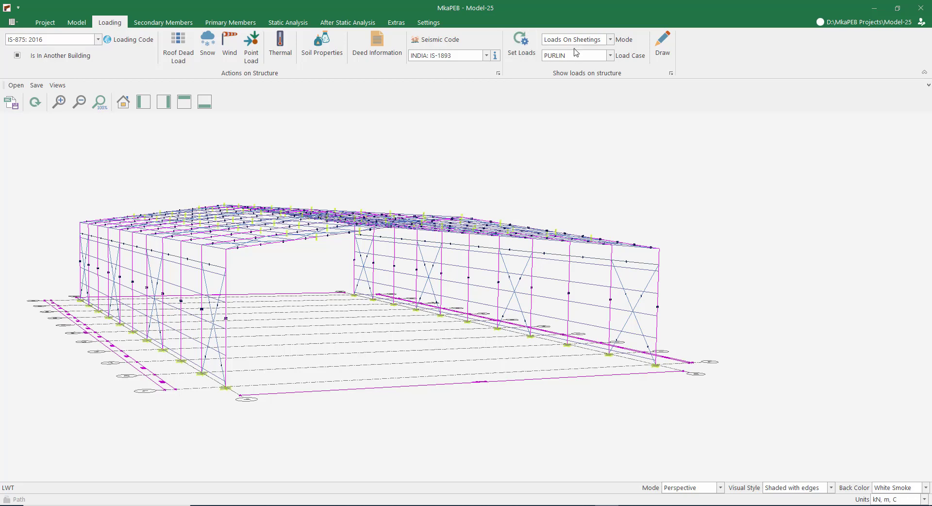
middle_click_drag(556, 181, 548, 199)
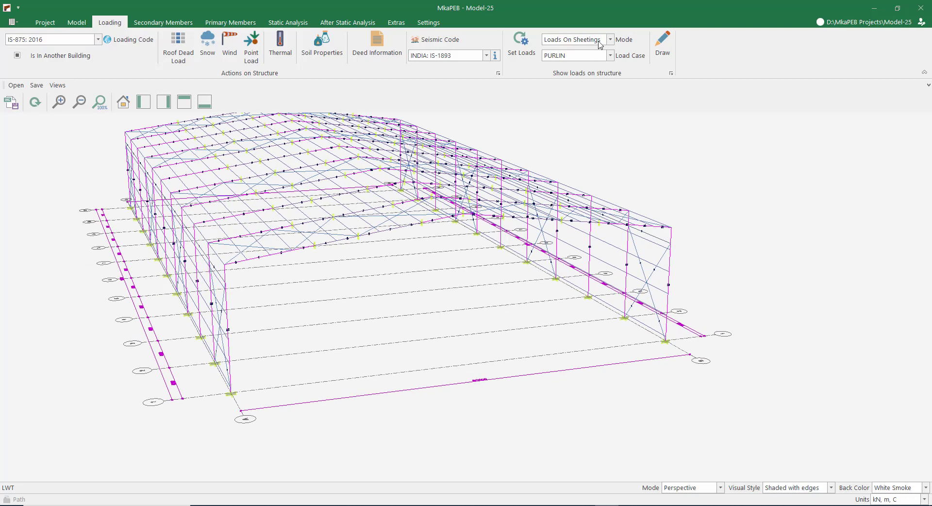
left_click(571, 40)
left_click(564, 41)
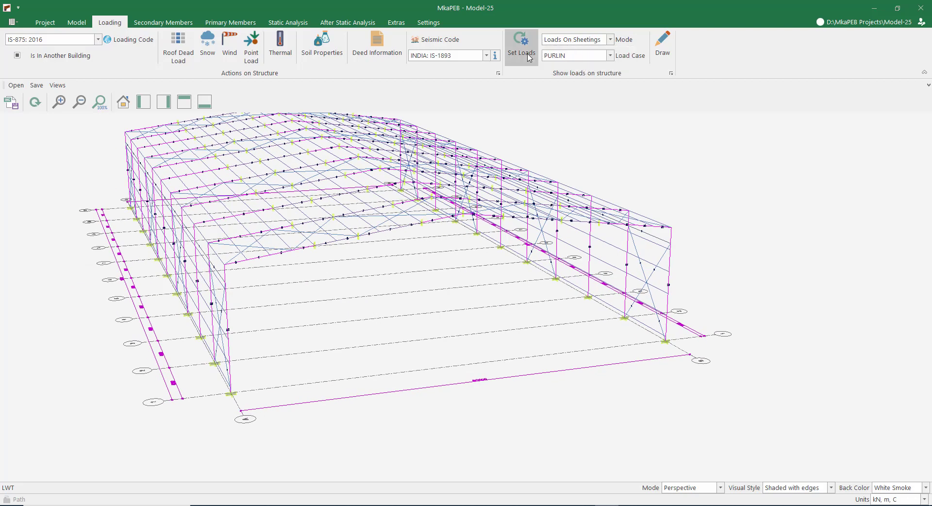
Draw the WIND-L load case on the sheetings and examine its pressure zones on the roof and walls
left_click(568, 56)
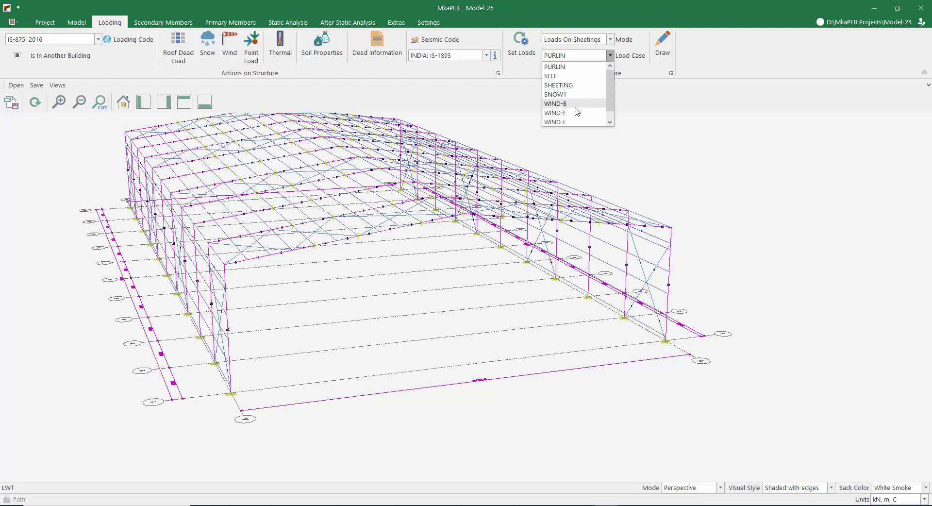
scroll(573, 109, "down", 1)
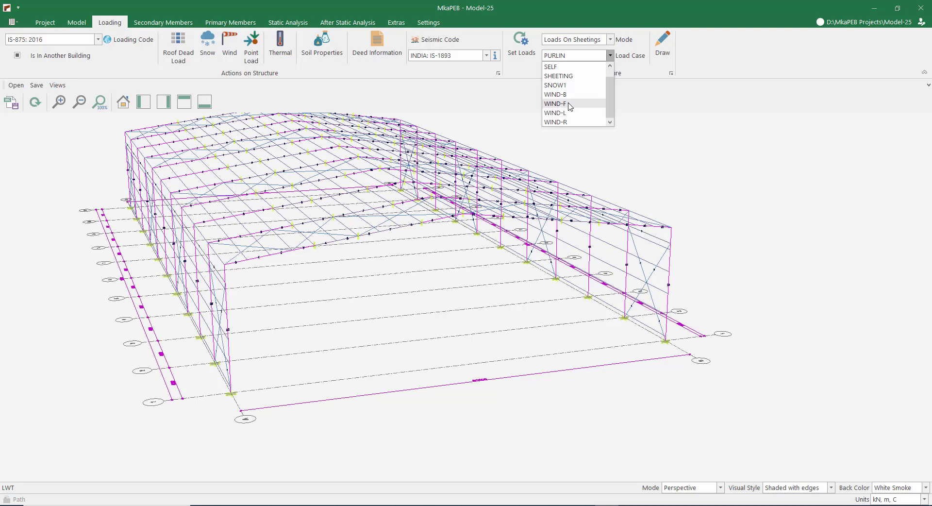
left_click(555, 112)
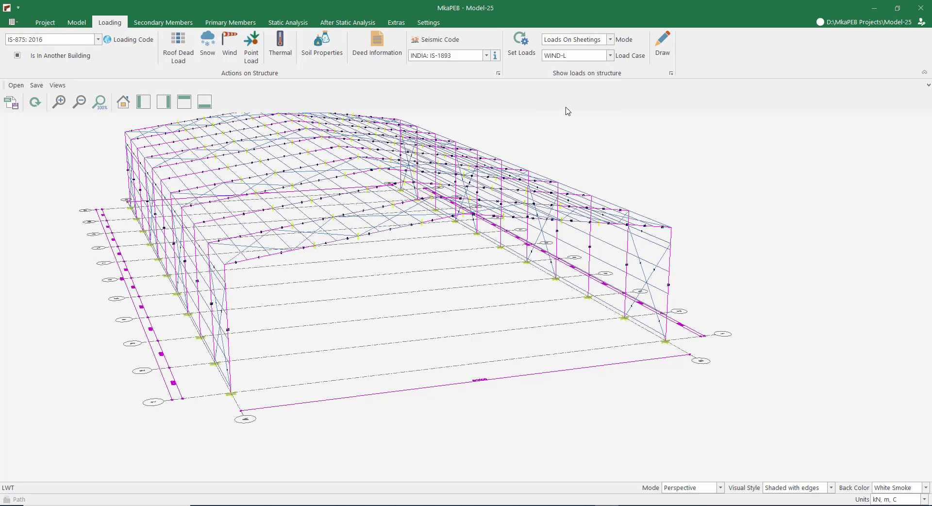
left_click(664, 48)
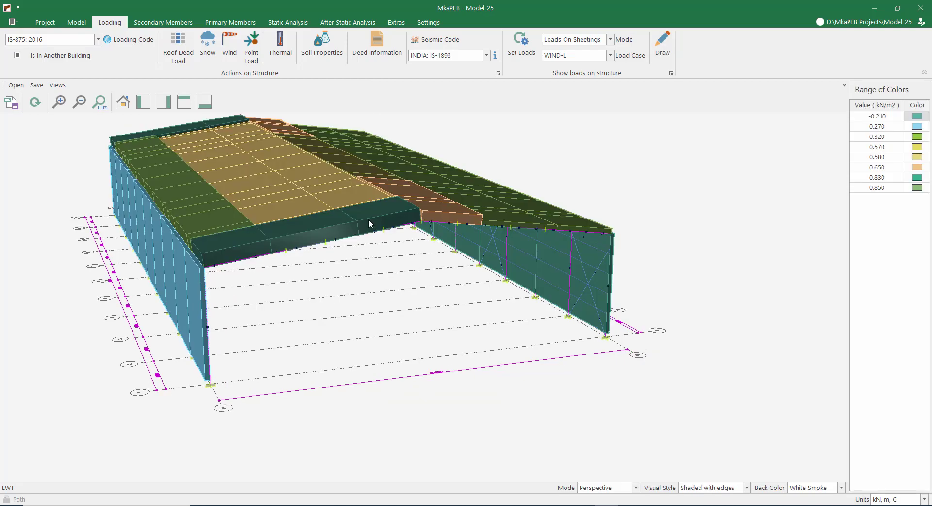
mouse_move(369, 215)
middle_mouse_down()
mouse_move(346, 226)
mouse_move(340, 209)
mouse_move(378, 216)
middle_mouse_up()
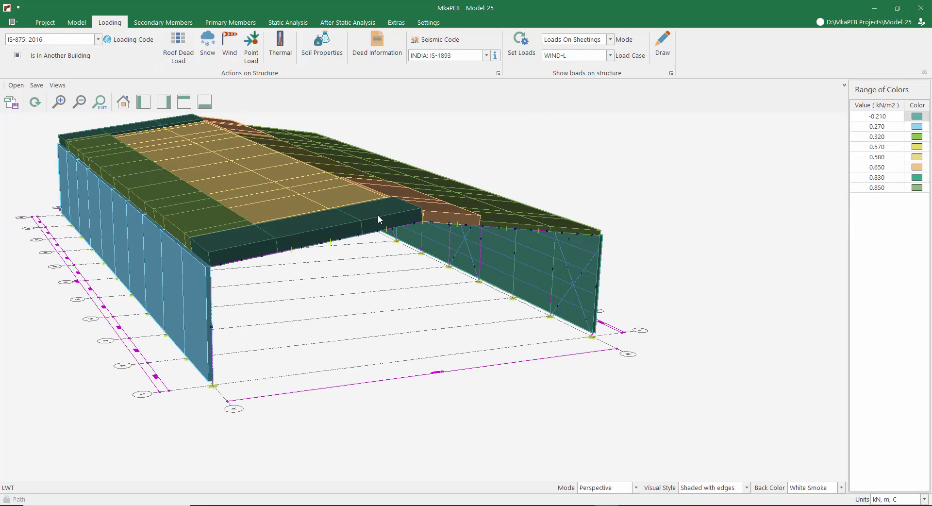
Draw the WIND-F load case on the sheetings
left_click(567, 55)
left_click(556, 113)
left_click(664, 48)
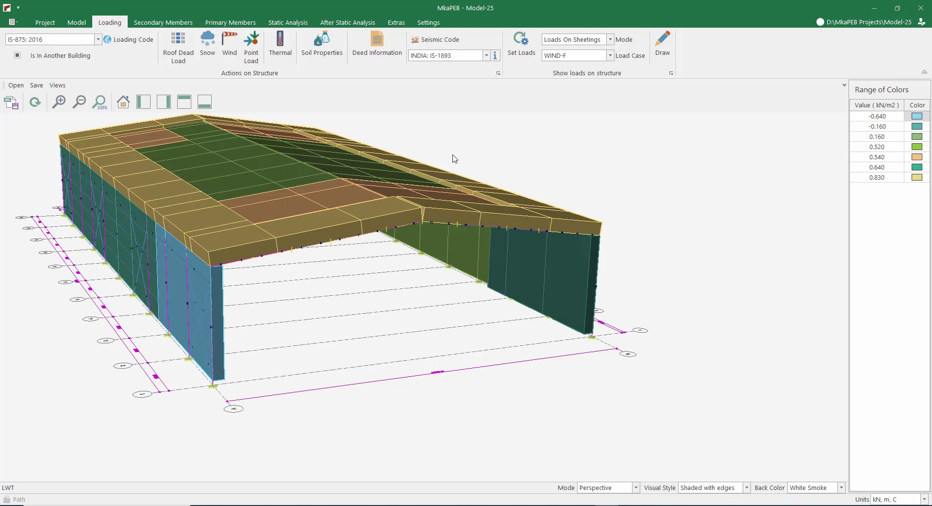
Draw the WIND-F load case on the secondary members and examine how it acts on the purlins and girts
left_click(573, 41)
left_click(570, 60)
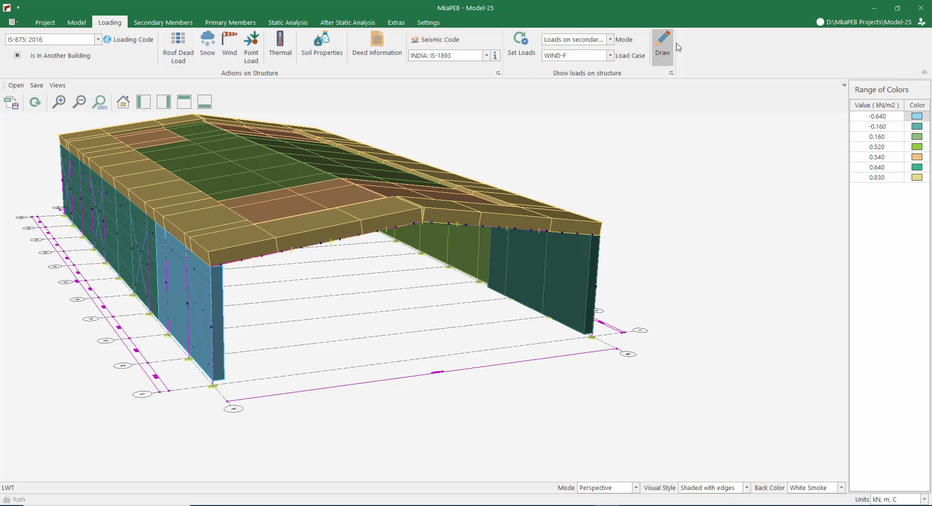
left_click(660, 47)
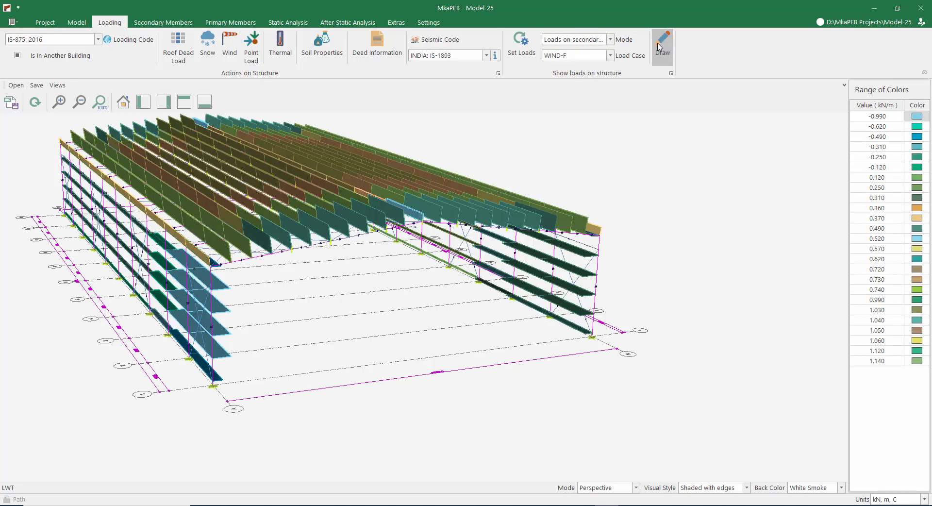
mouse_move(414, 203)
middle_mouse_down()
mouse_move(395, 211)
mouse_move(429, 199)
middle_mouse_up()
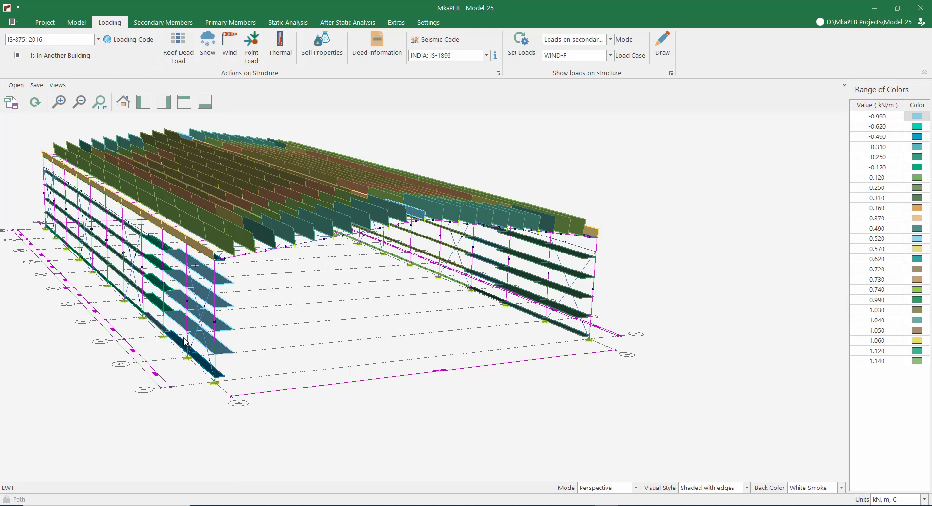
Draw the WIND-F load case on the main members and examine the line loads on the frames
left_click(577, 41)
left_click(577, 69)
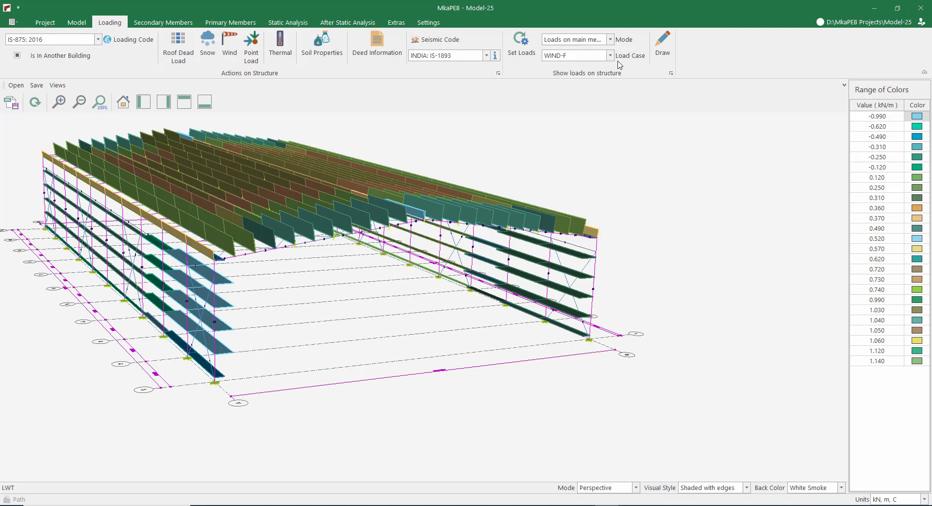
left_click(663, 49)
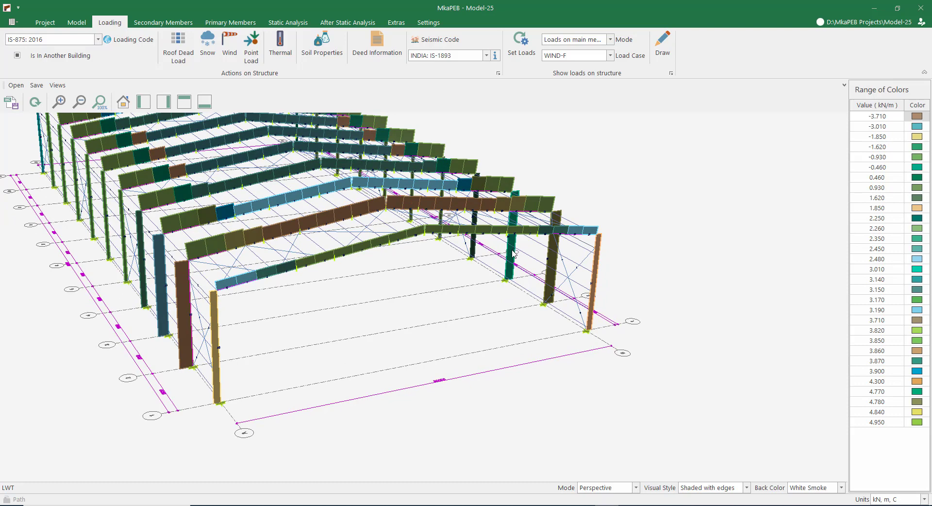
Choose IS-800 as the structural steel design code for the secondary members
left_click(152, 26)
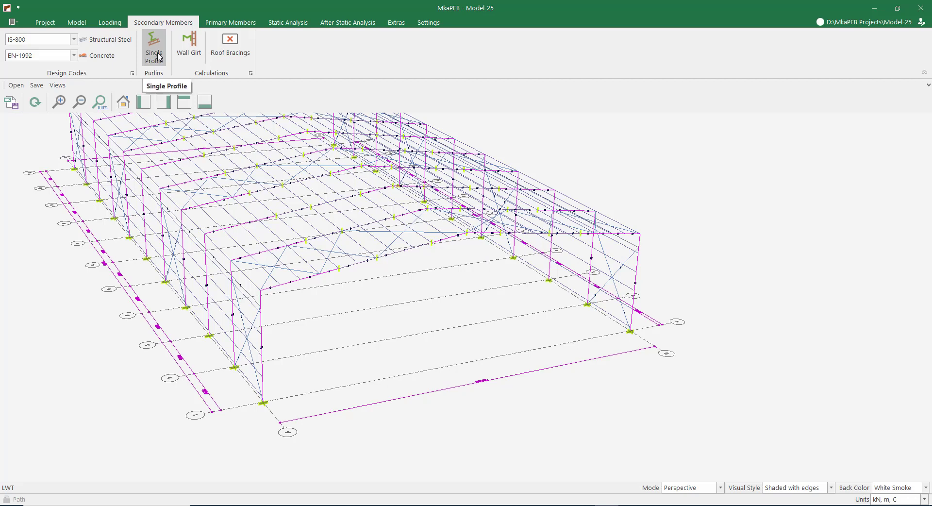
left_click(49, 40)
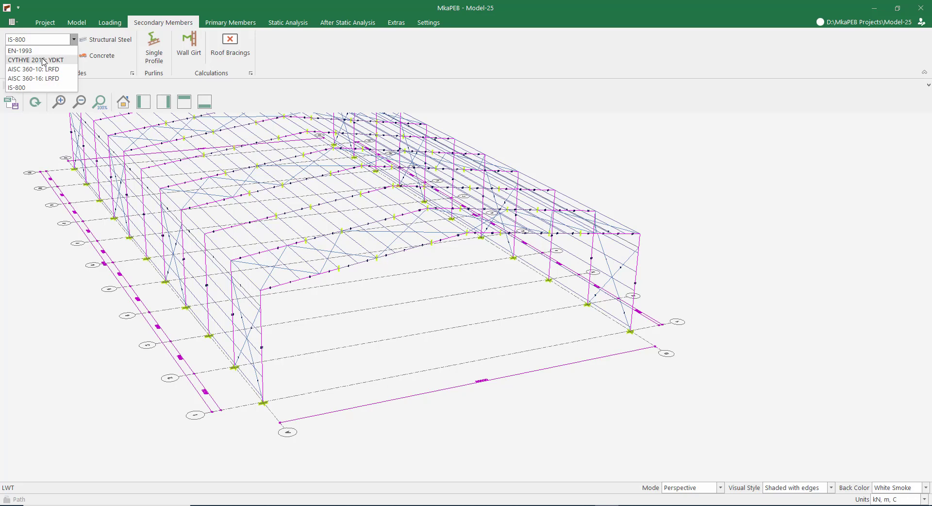
left_click(34, 87)
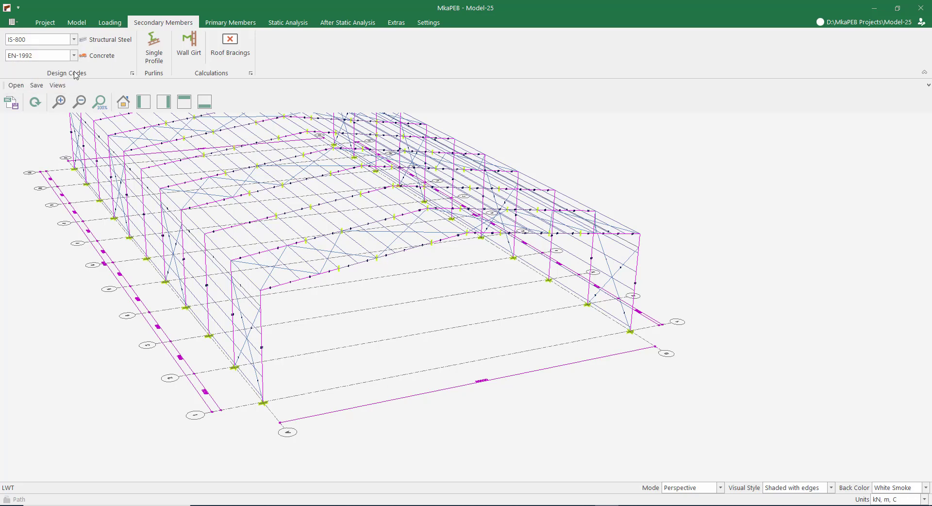
Start the single-profile purlin design, set the diamond-shaped sag bar type for both roof slopes, and keep the single-span beam type
left_click(148, 59)
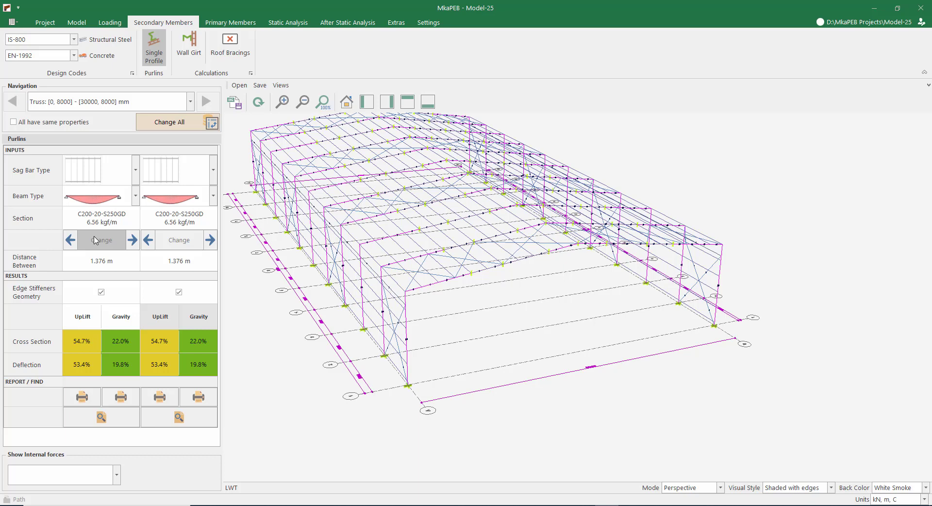
left_click(89, 179)
left_click(85, 229)
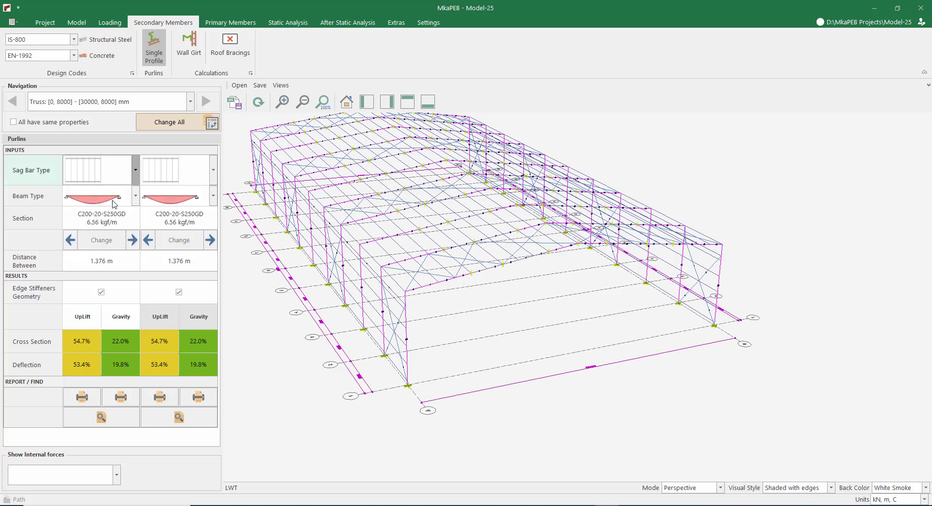
left_click(161, 174)
left_click(156, 235)
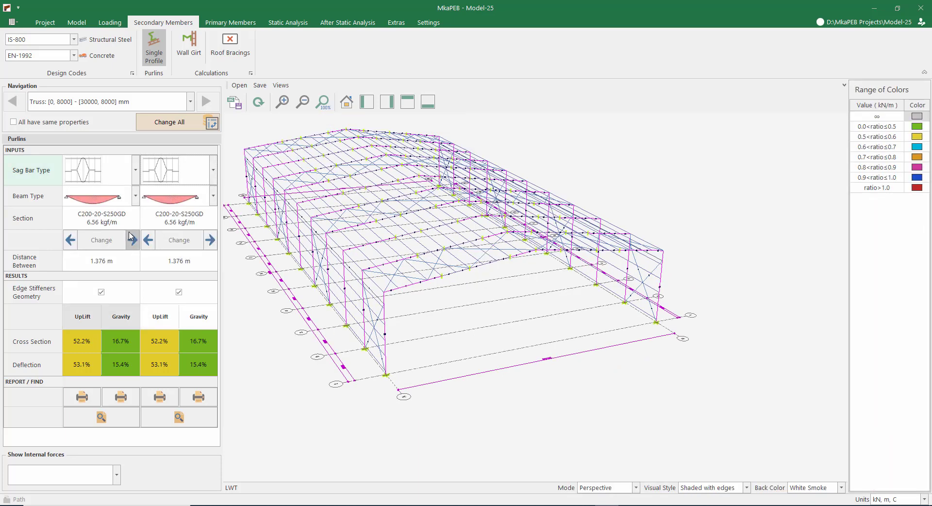
left_click(107, 199)
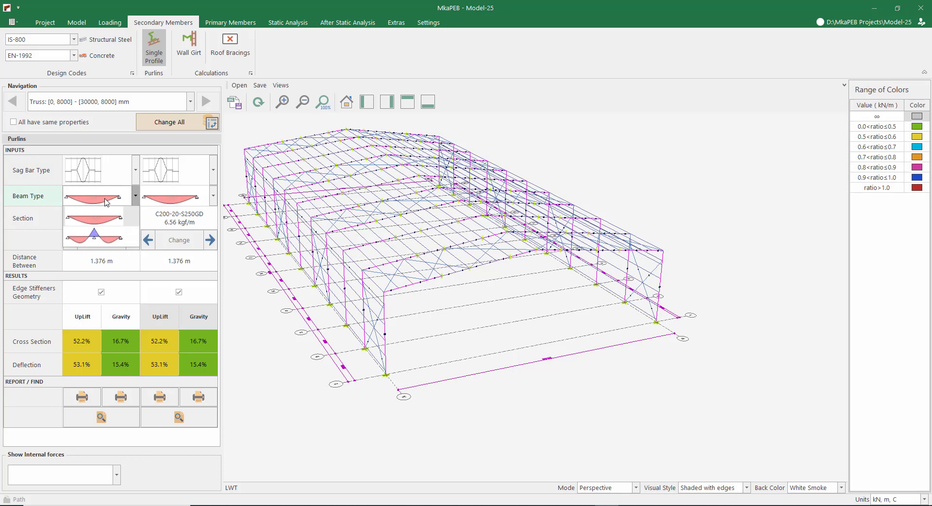
left_click(106, 203)
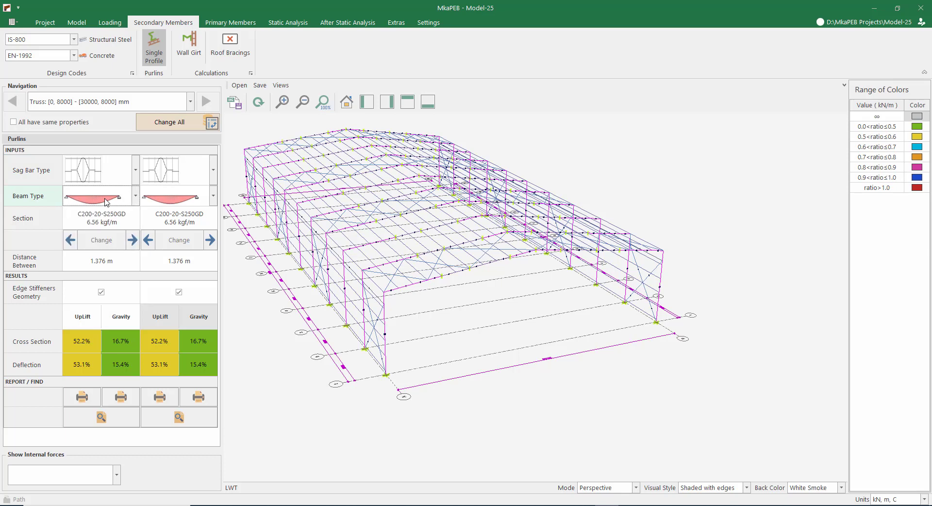
Reduce the purlin section to C200-15-S250GD on both slopes and give all purlins the same properties
left_click(70, 241)
left_click(148, 240)
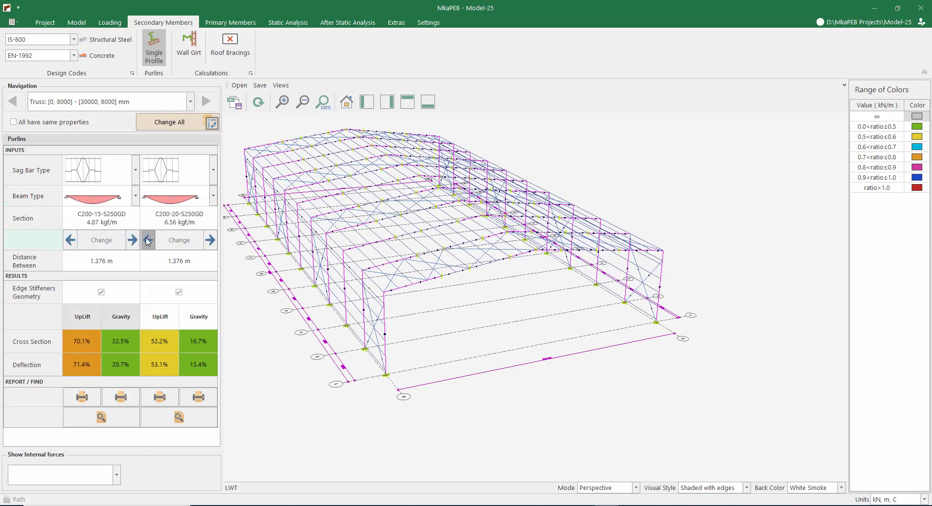
left_click(13, 121)
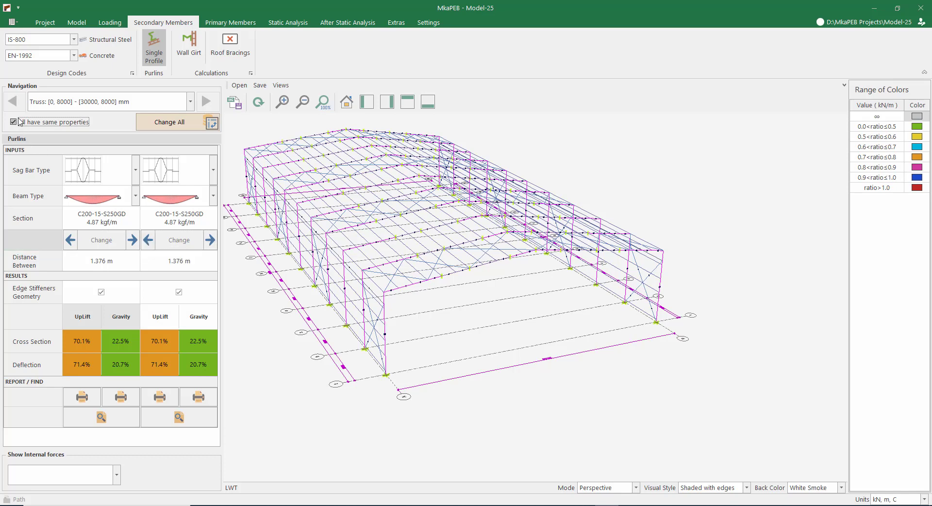
Try the heavier C200-20-S250GD and C200-25-S250GD purlin sections for comparison, and return both slopes to C200-15-S250GD
left_click(210, 240)
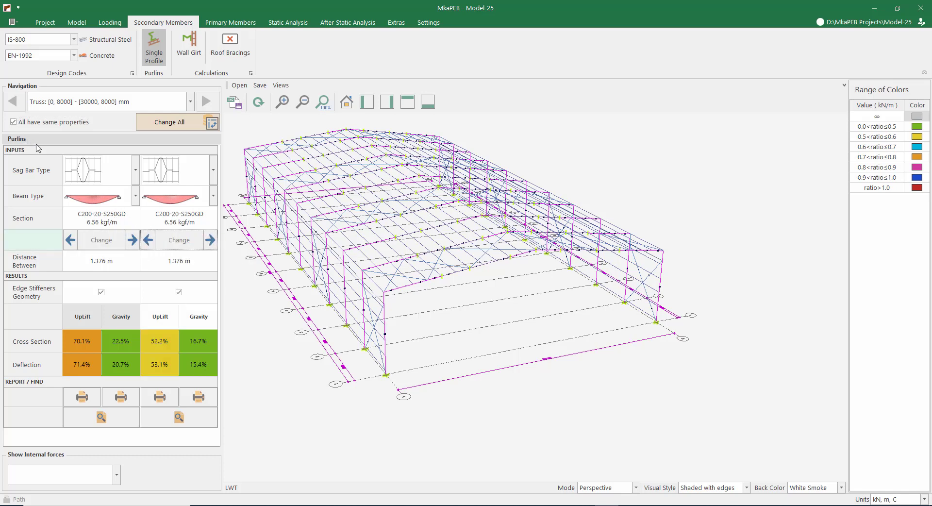
left_click(133, 239)
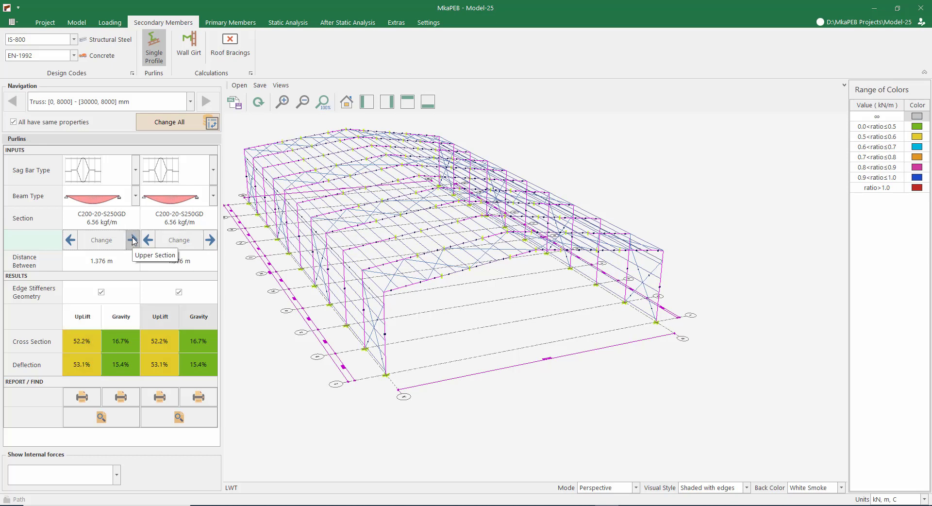
left_click(210, 239)
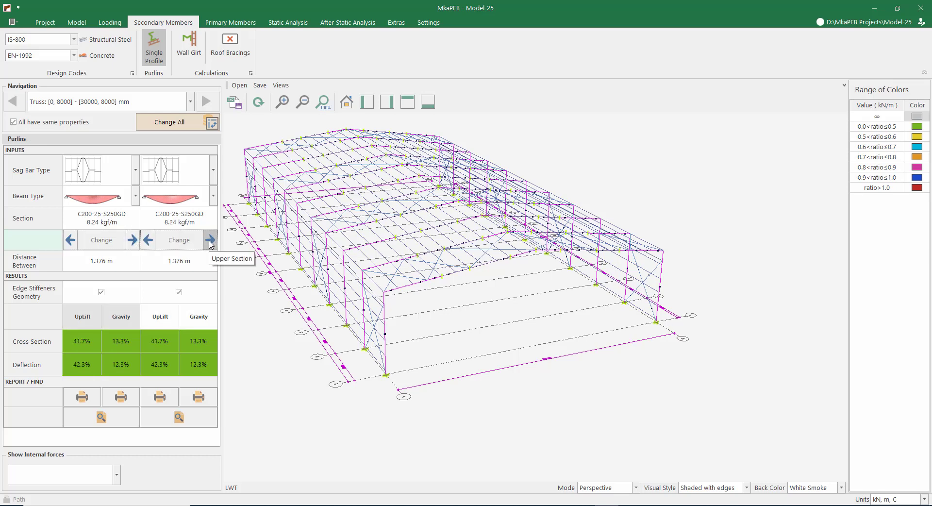
left_click(148, 240)
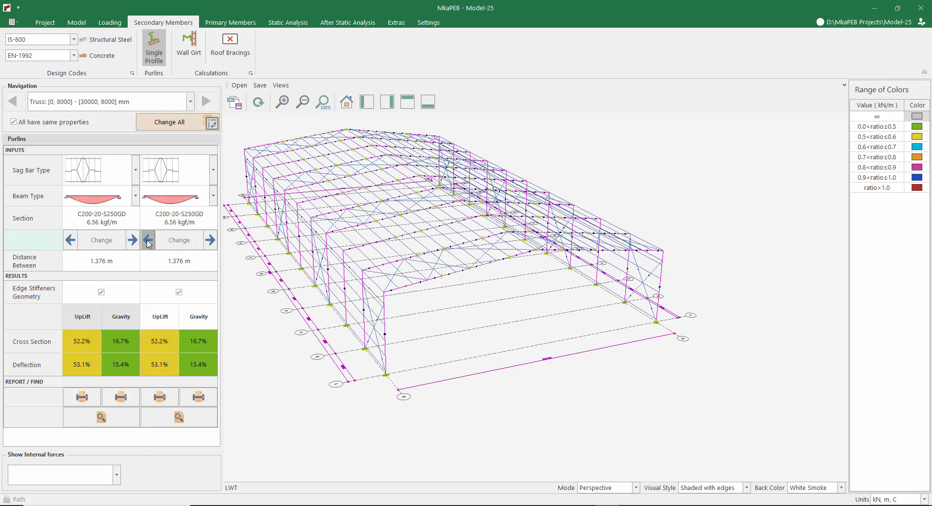
left_click(148, 239)
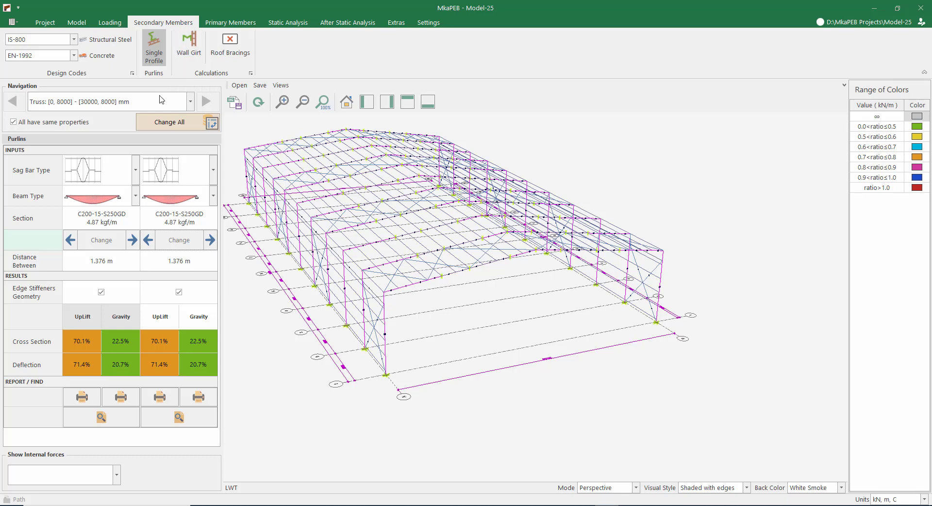
Start the wall girt design and set the girt section on wall yz-A to C200-15-S250GD
left_click(192, 48)
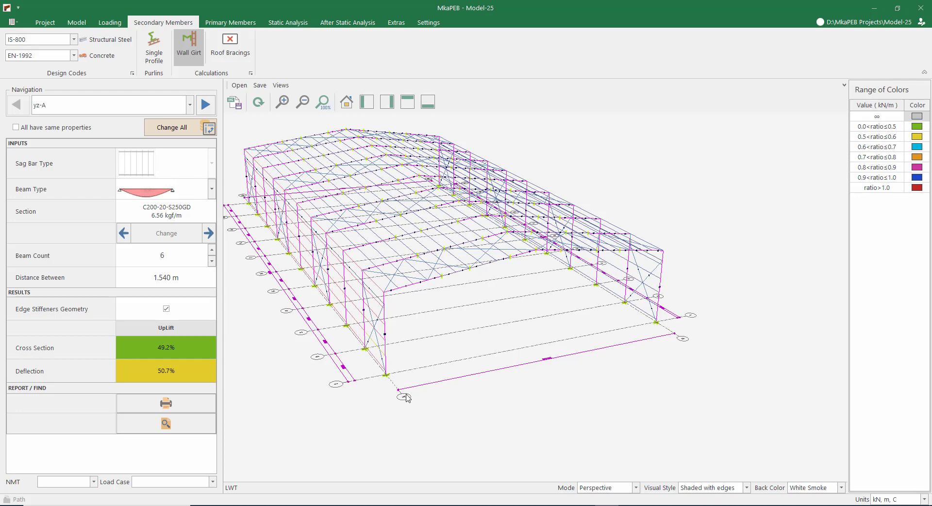
scroll(407, 397, "up", 3)
scroll(407, 377, "down", 2)
scroll(668, 355, "down", 2)
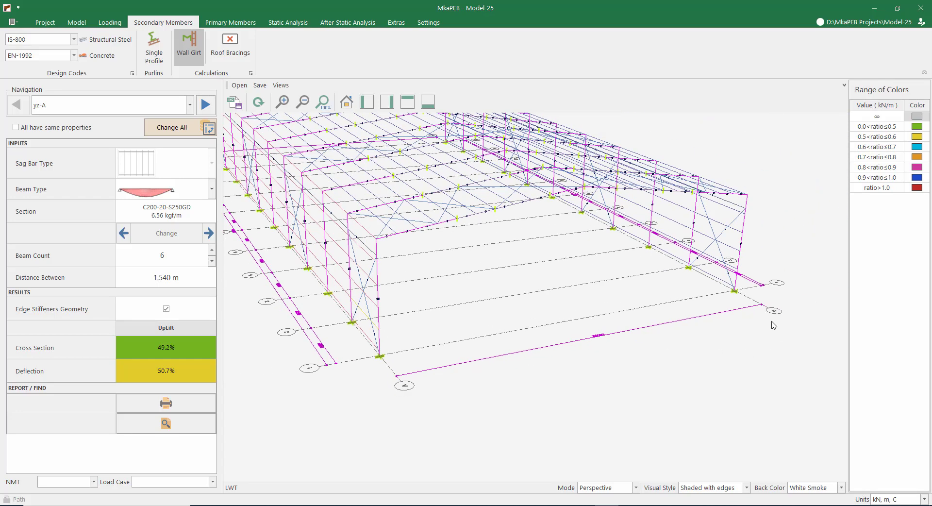
scroll(774, 325, "up", 4)
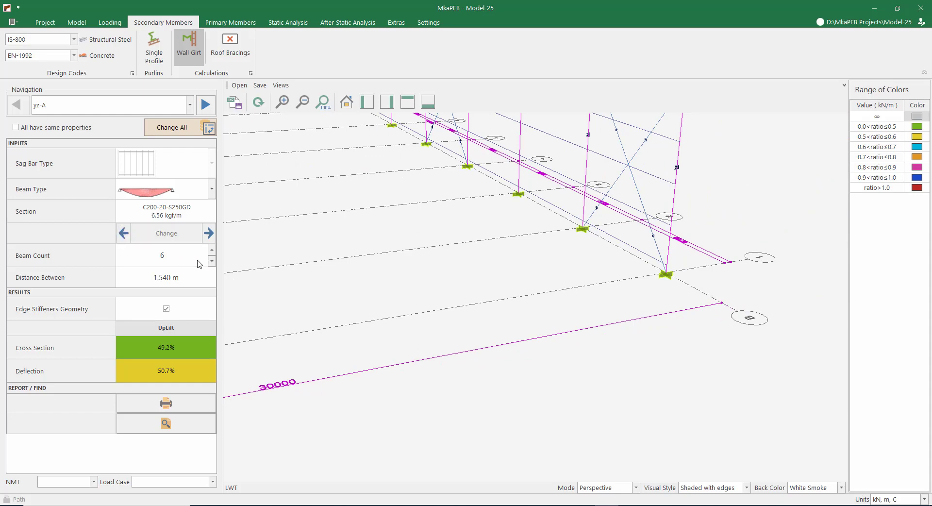
scroll(414, 264, "down", 5)
middle_click_drag(336, 230, 453, 246)
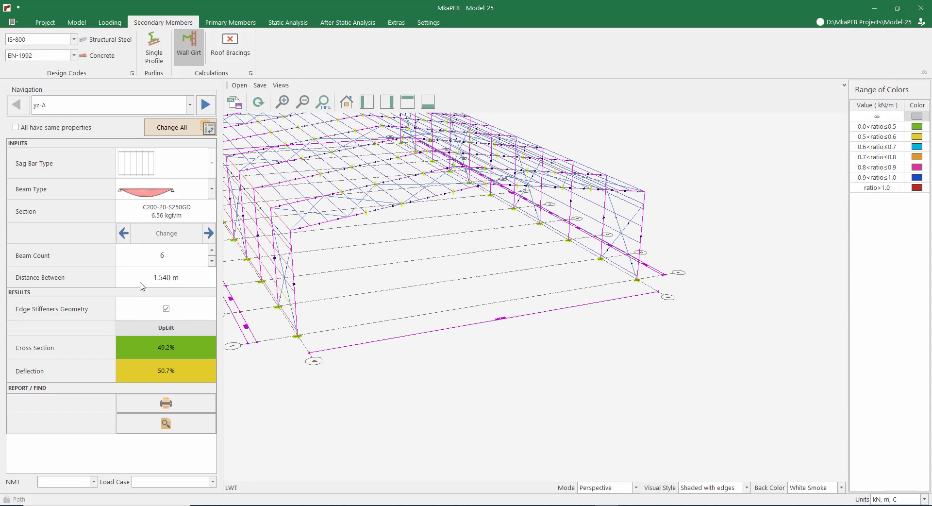
left_click(123, 232)
left_click(124, 234)
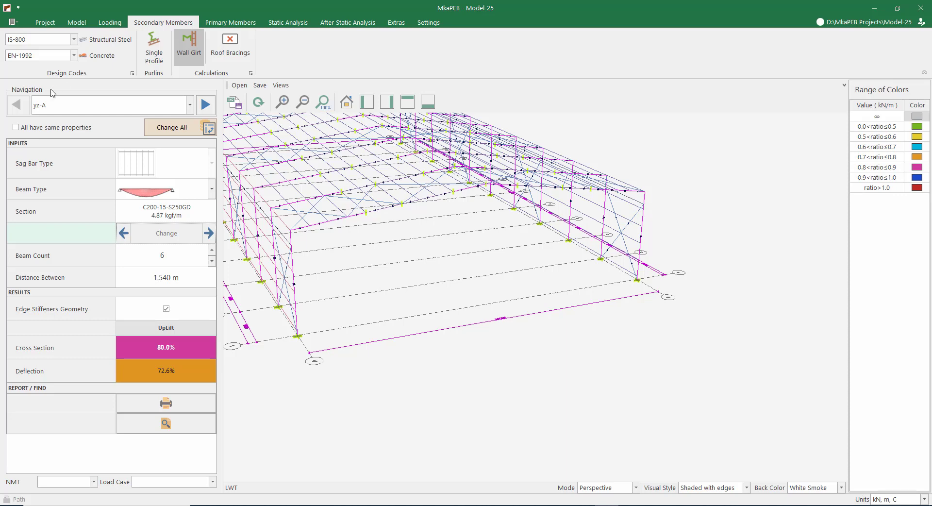
Give all wall girts the same properties with section C200-15-S250GD, and show the girts of wall yz-B
left_click(45, 127)
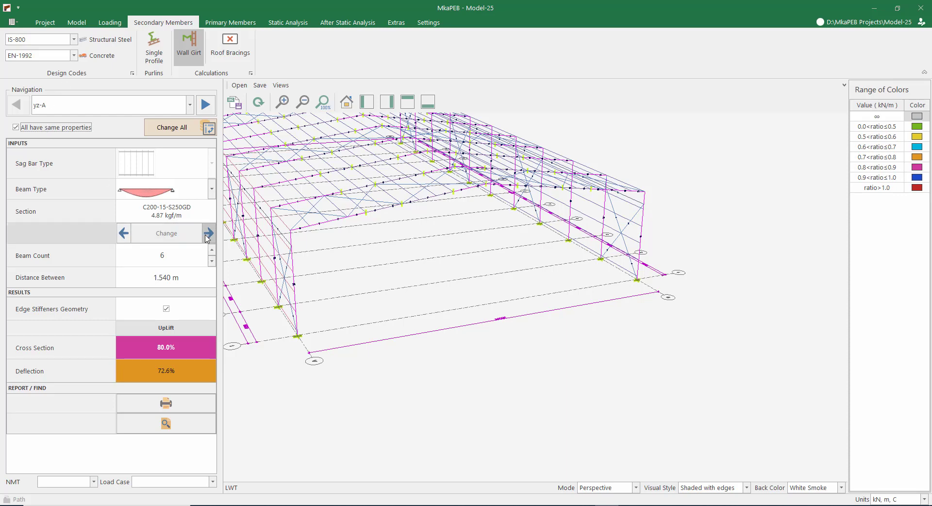
left_click(123, 234)
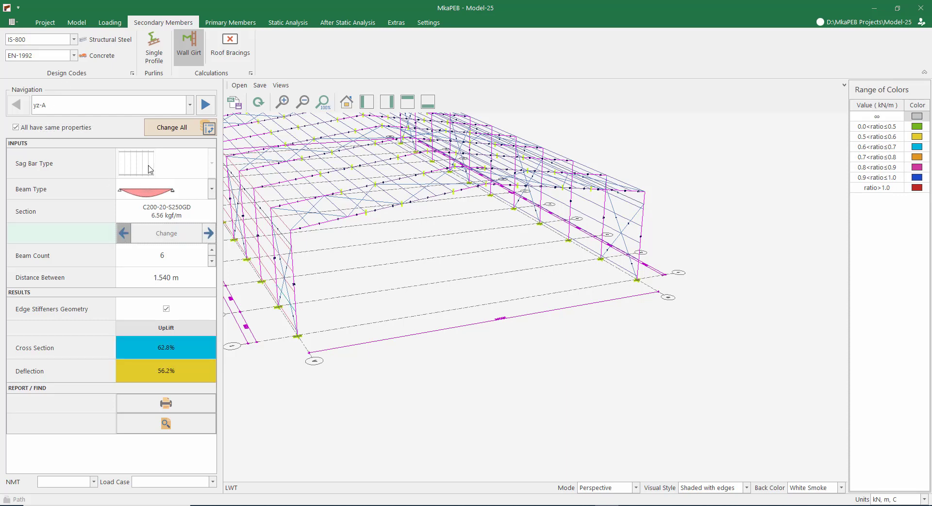
left_click(206, 105)
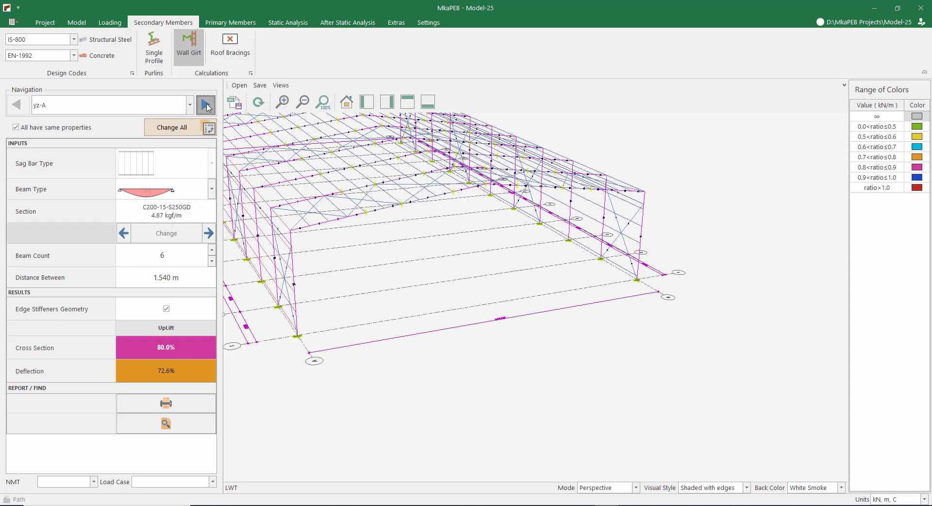
left_click(206, 105)
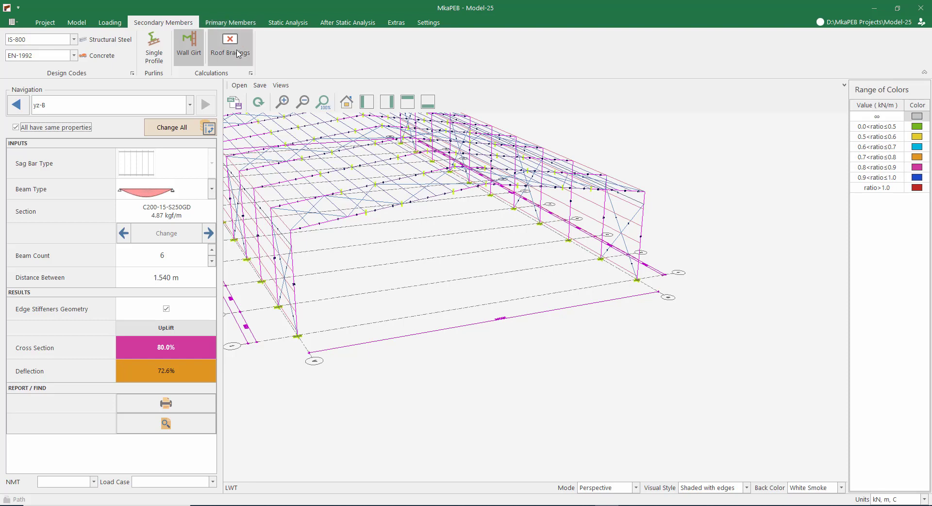
Select both main columns on axis xz-2 and set their profile series to 150 x 10 with profile H:400:8:150:10
left_click(226, 22)
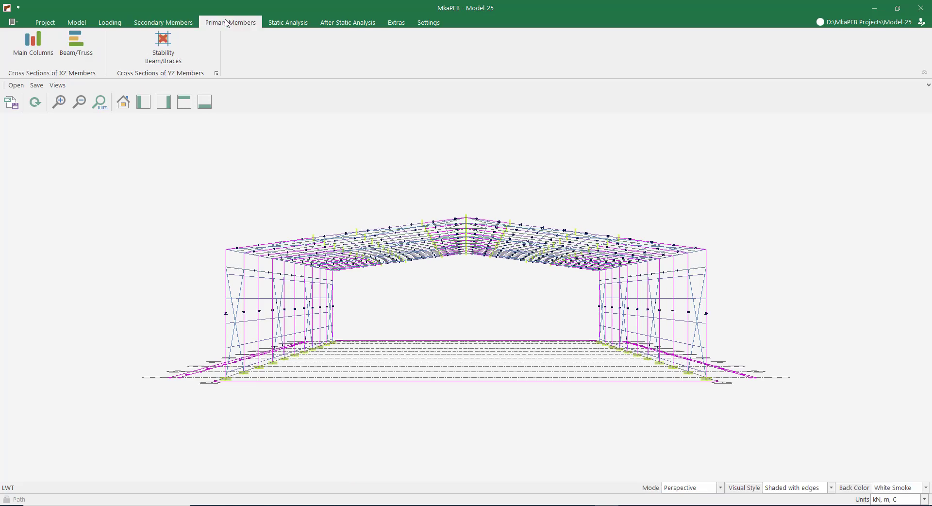
left_click(29, 49)
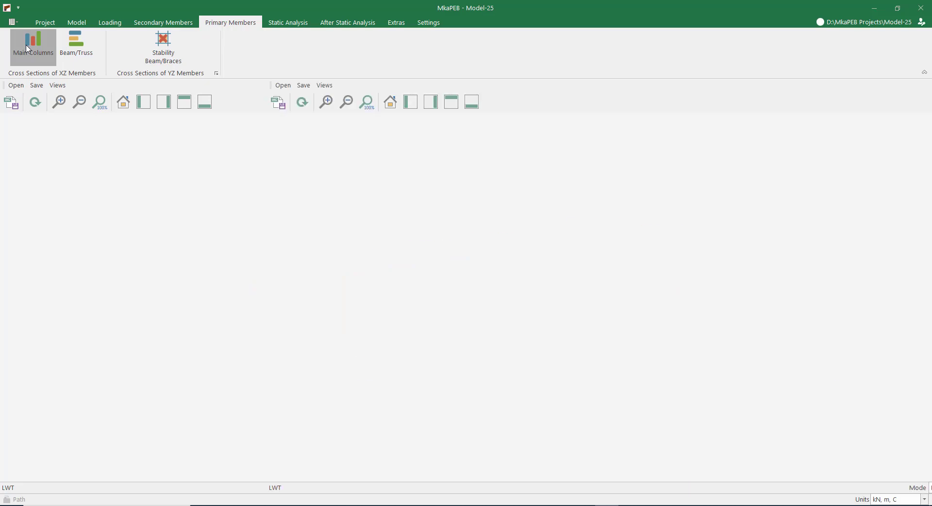
left_click(74, 169)
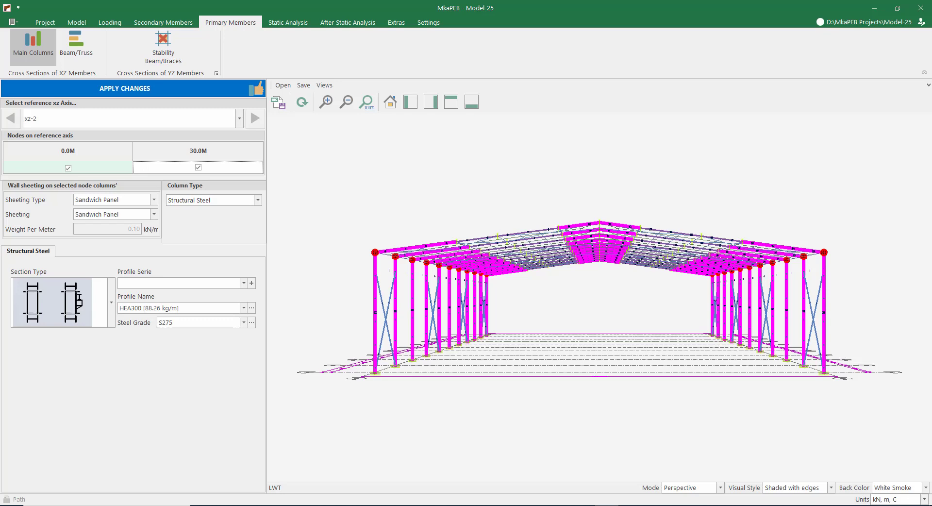
left_click(175, 287)
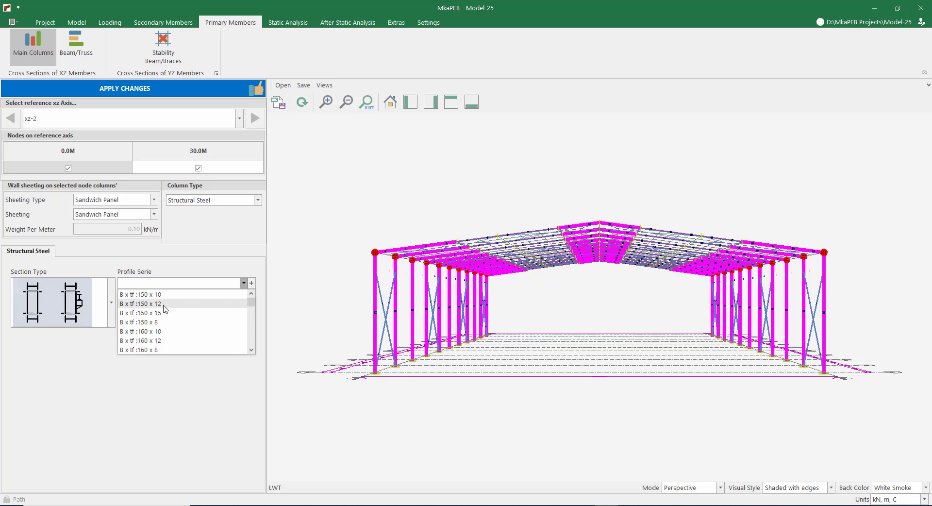
left_click(160, 294)
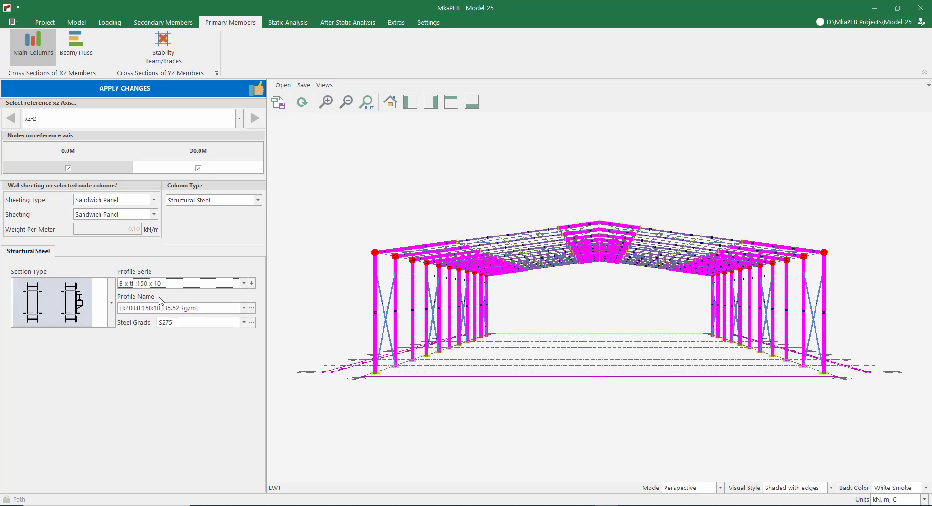
left_click(166, 310)
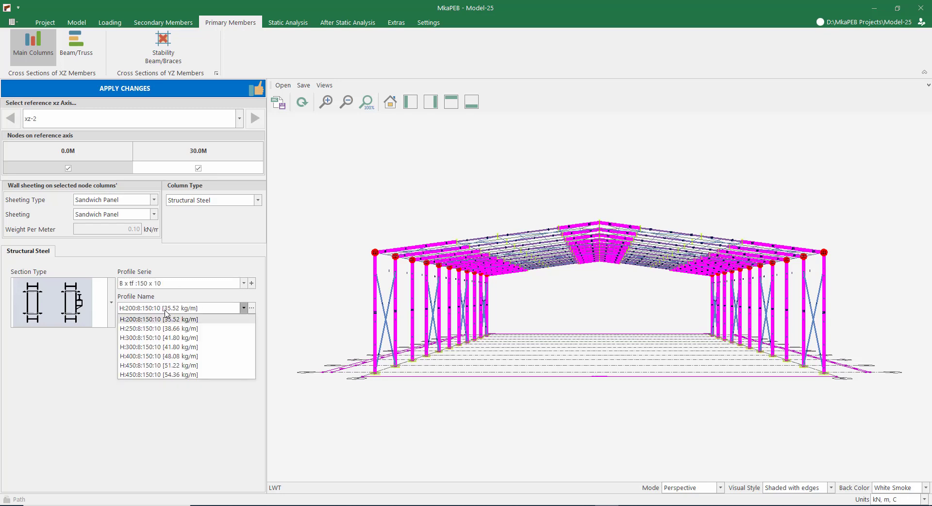
left_click(149, 357)
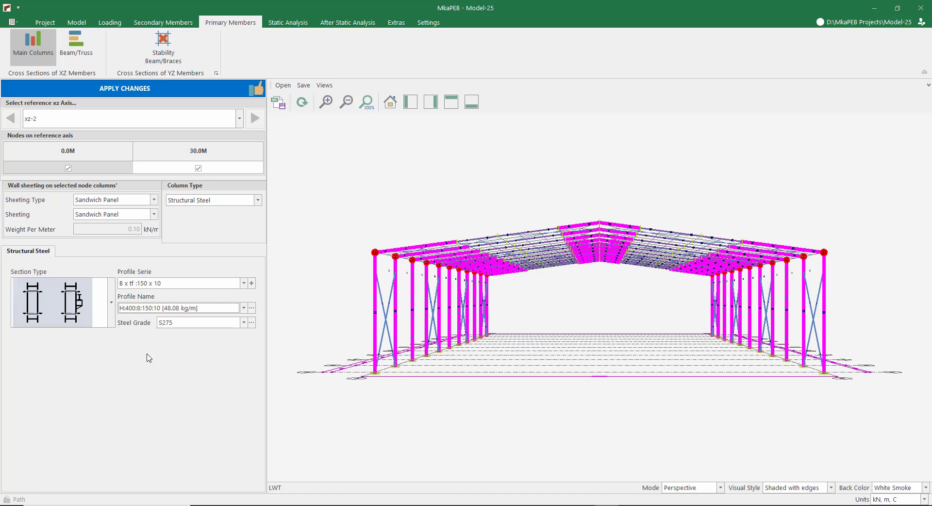
Create a custom H column section with h 350 mm, b - t 150 x 10 mm and s 10 mm
left_click(252, 285)
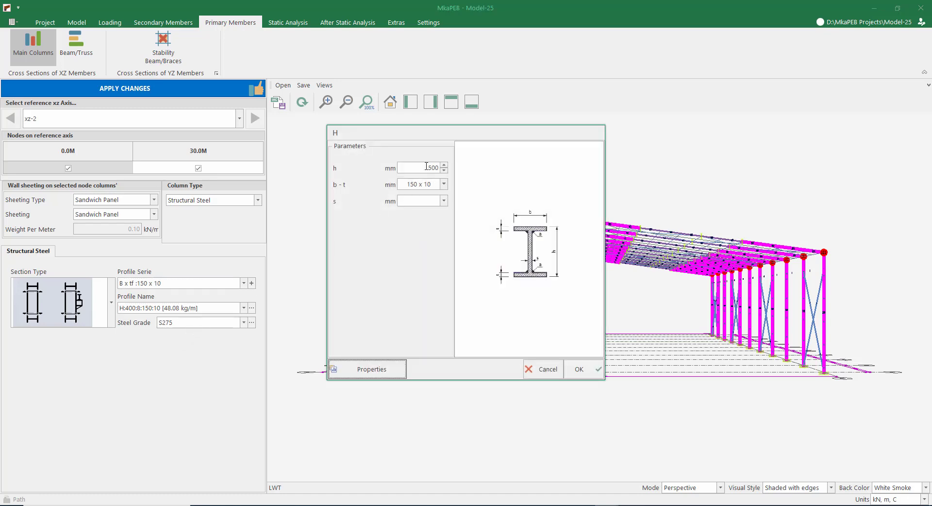
type("3")
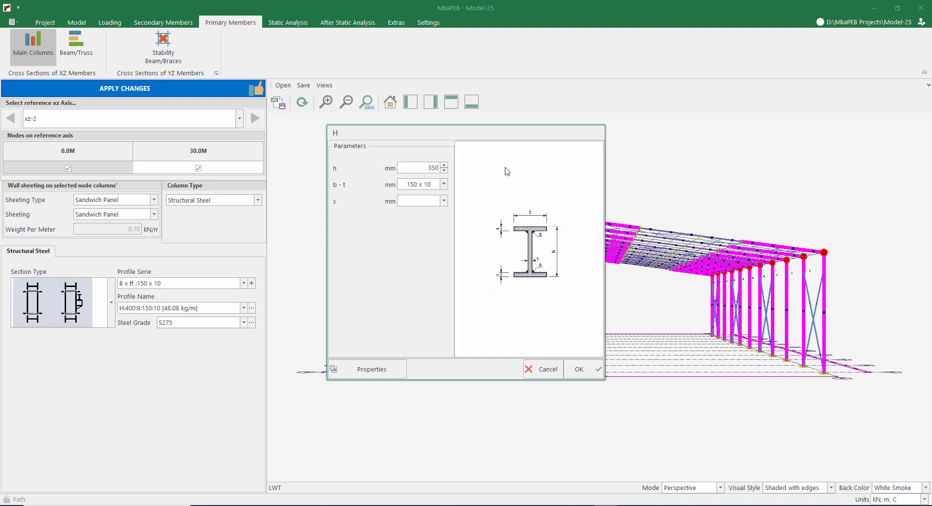
left_click(443, 201)
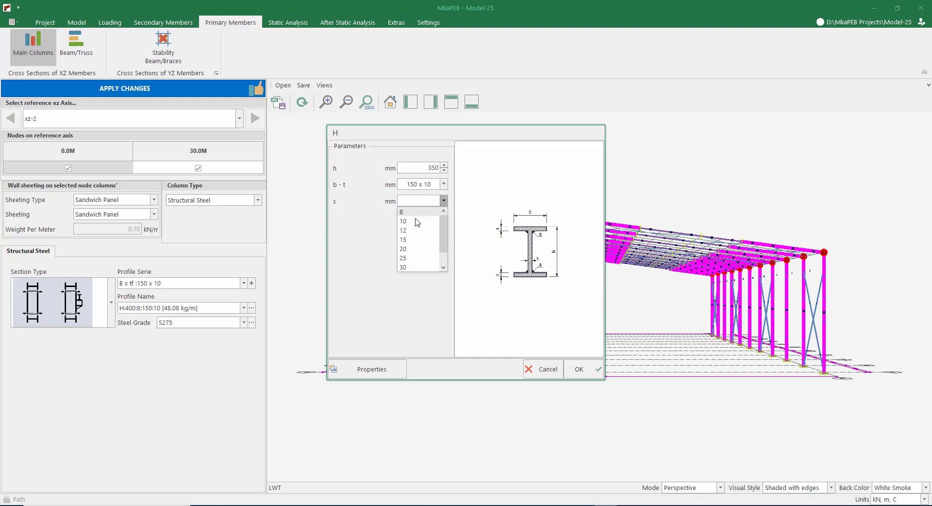
left_click(415, 223)
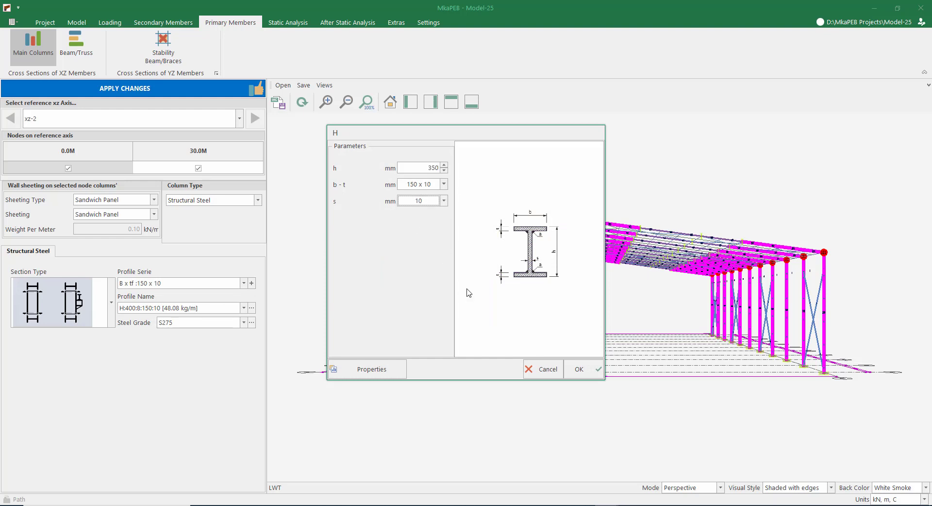
left_click(597, 377)
Assign profile H:400:8:150:10 and steel grade S355 to the selected main columns, and apply the changes
left_click(169, 309)
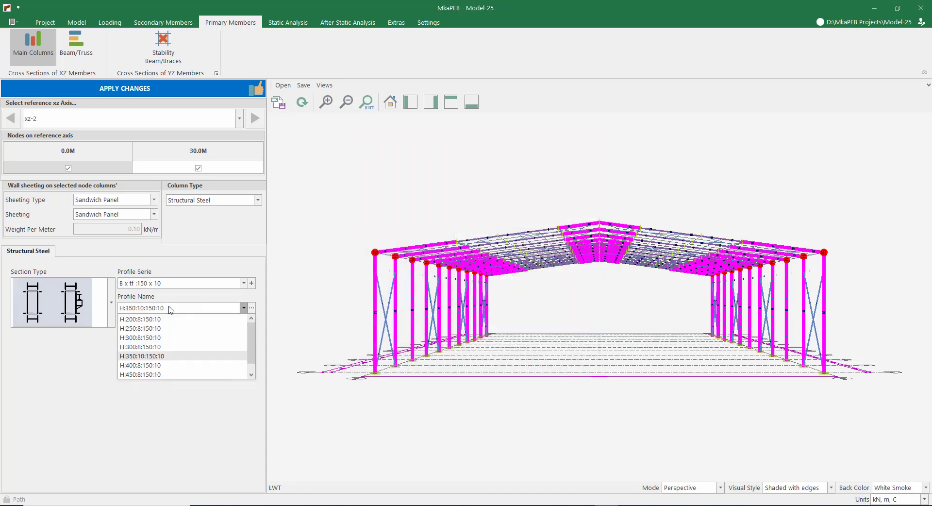
left_click(162, 367)
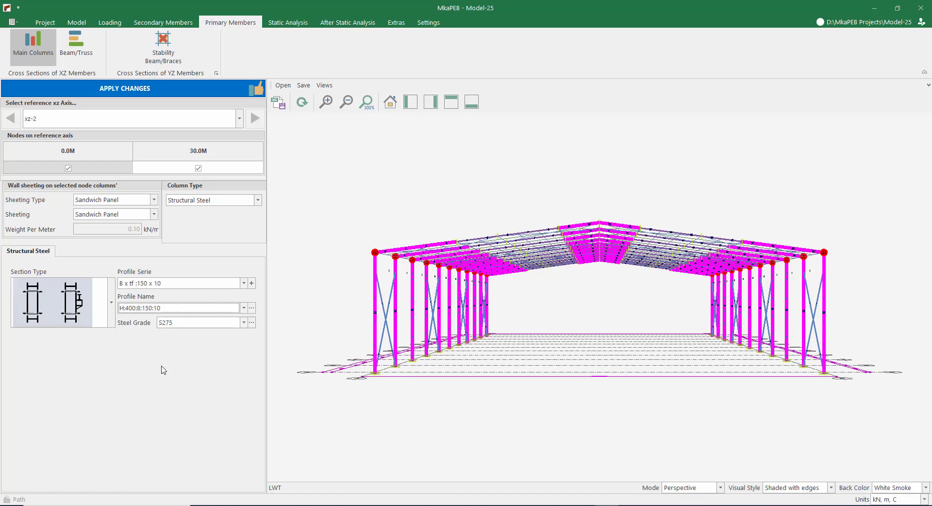
left_click(176, 325)
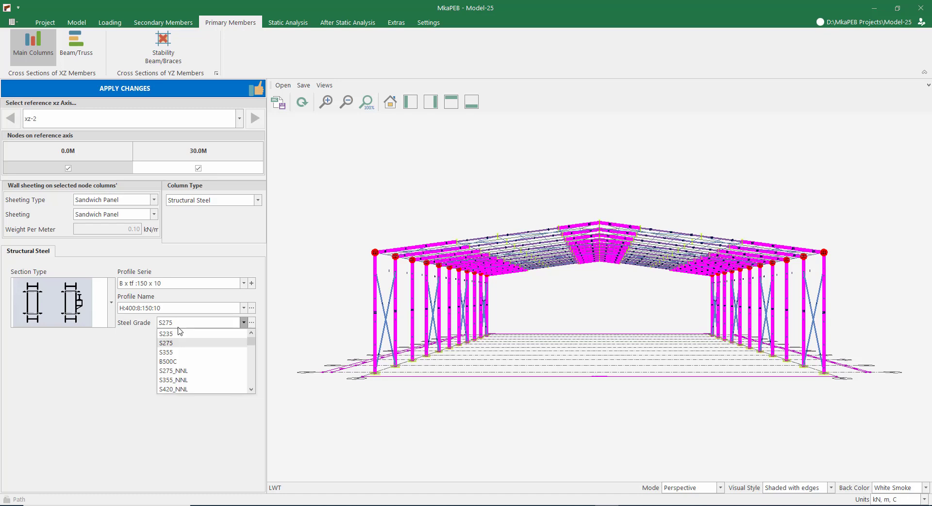
left_click(167, 352)
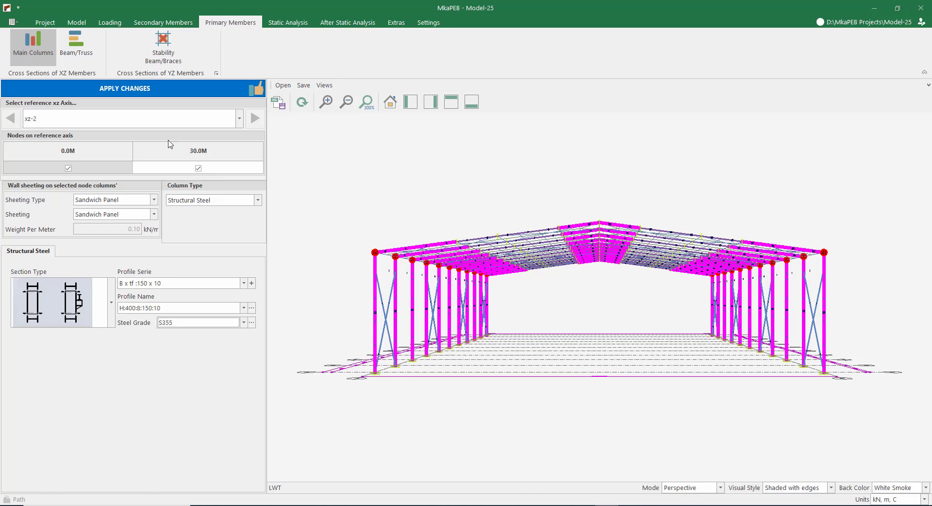
left_click(158, 94)
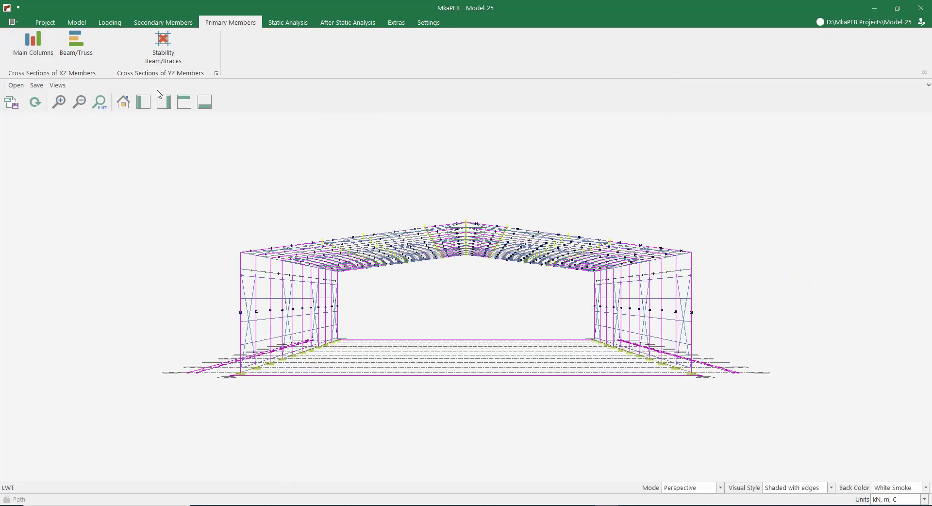
Start the beam/truss section design on axis xz-2 and set the upper chord's steel grade to S355
left_click(81, 55)
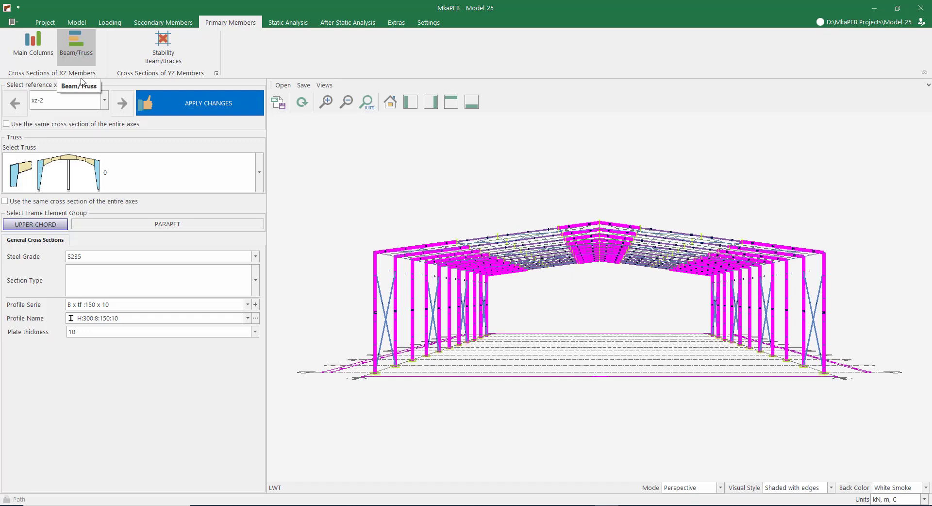
left_click(38, 225)
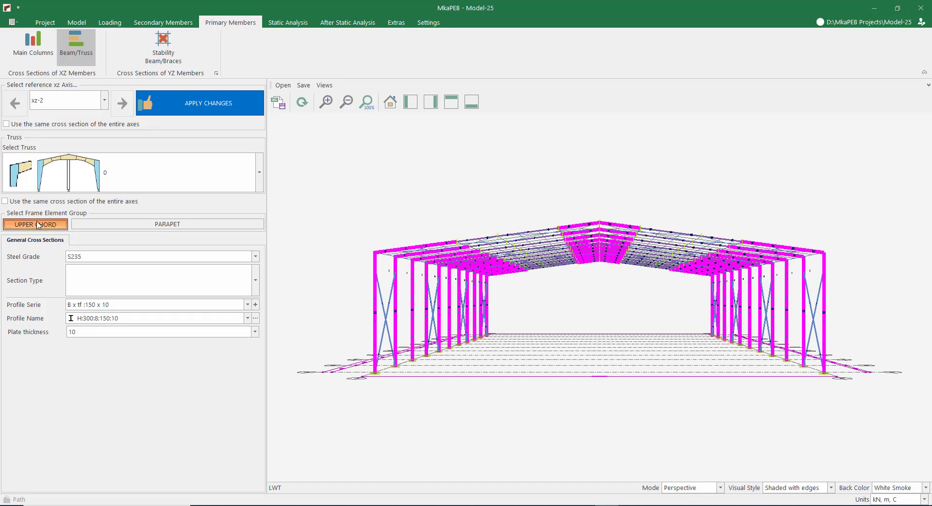
left_click(113, 257)
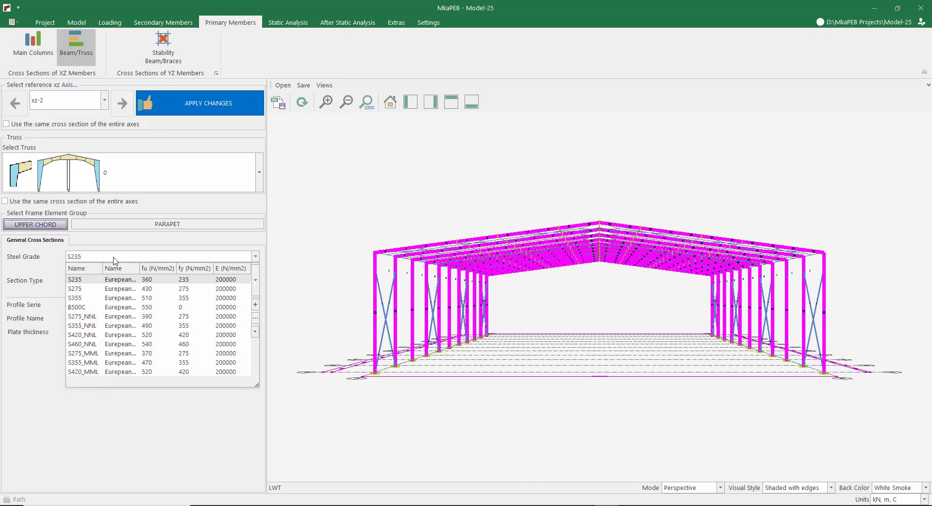
left_click(80, 298)
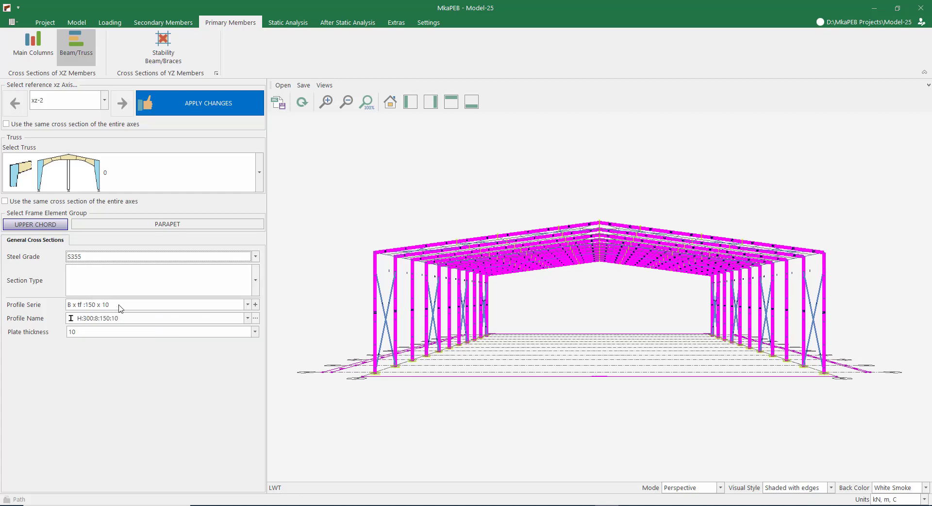
Create a custom H section for the upper chord with h 400 mm, b - t 150 x 10 mm and s 10 mm
left_click(119, 320)
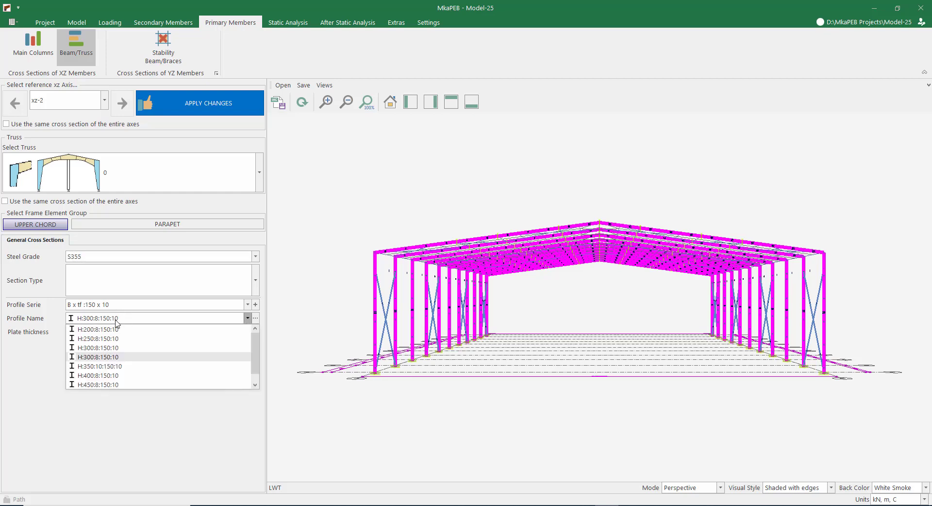
scroll(117, 371, "down", 1)
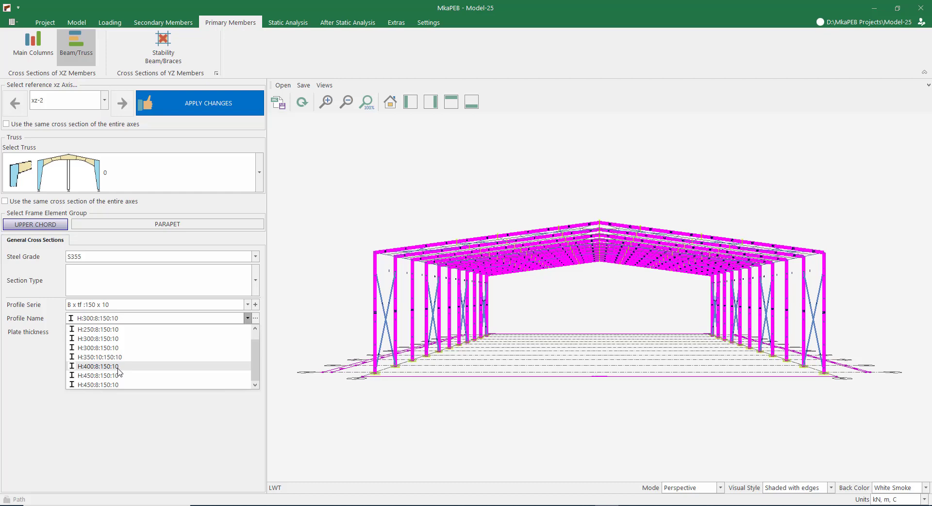
left_click(255, 305)
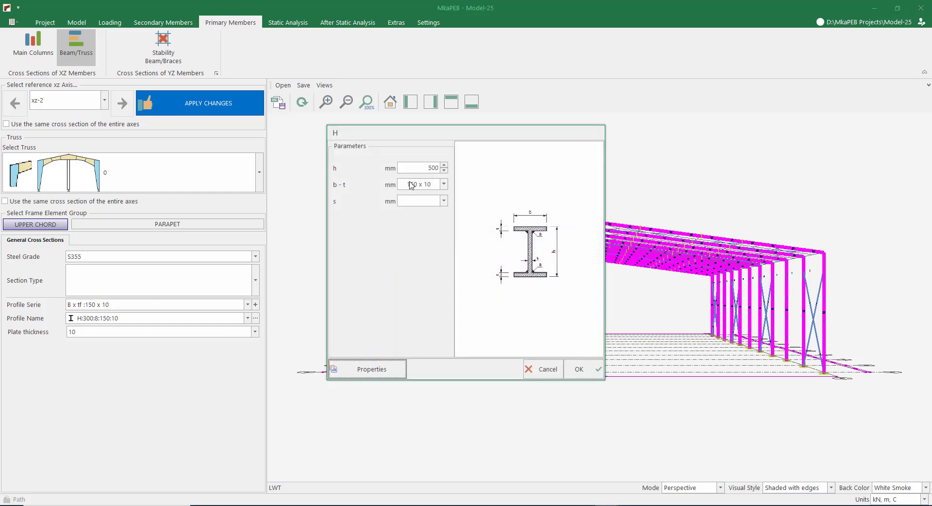
double_click(427, 168)
type("4")
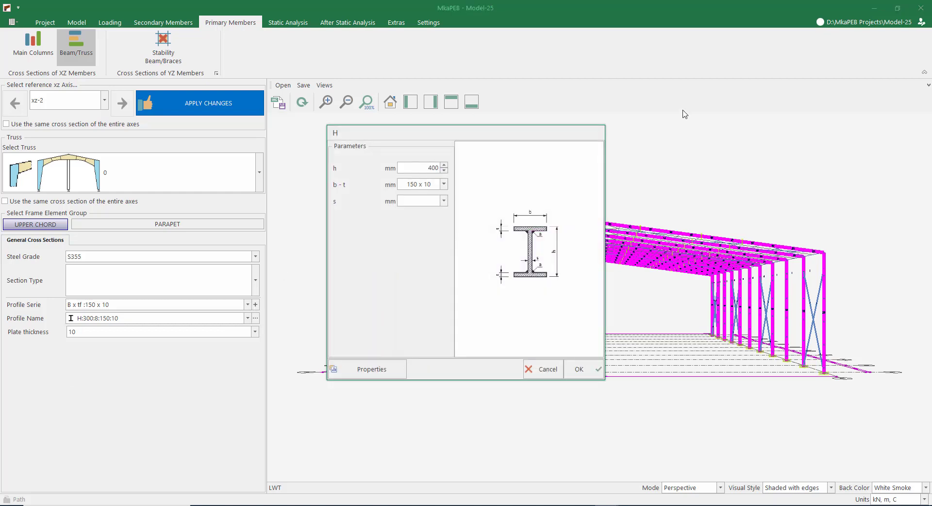
left_click(424, 201)
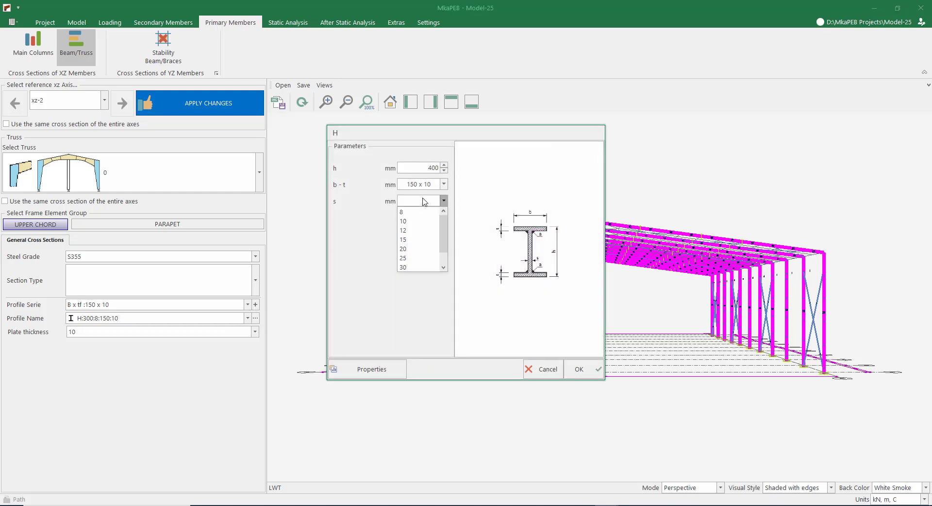
left_click(411, 231)
left_click(584, 368)
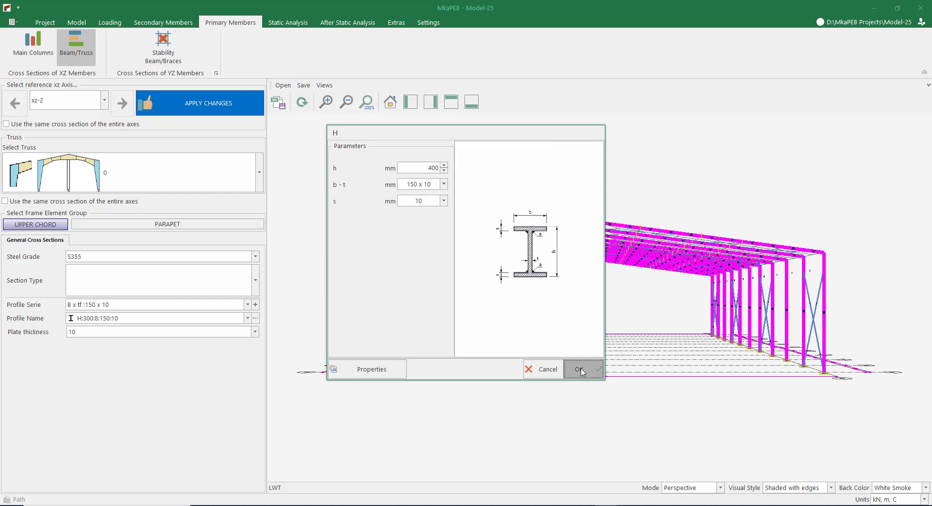
Set the upper chord to profile series 150 x 10 with profile H:400:10:150:10, and apply the changes
left_click(106, 305)
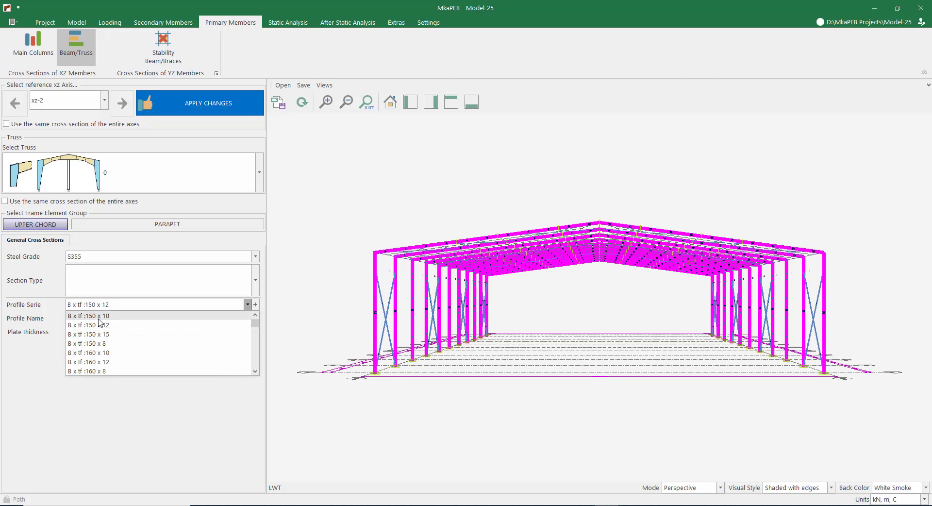
left_click(100, 316)
left_click(102, 319)
scroll(120, 381, "down", 3)
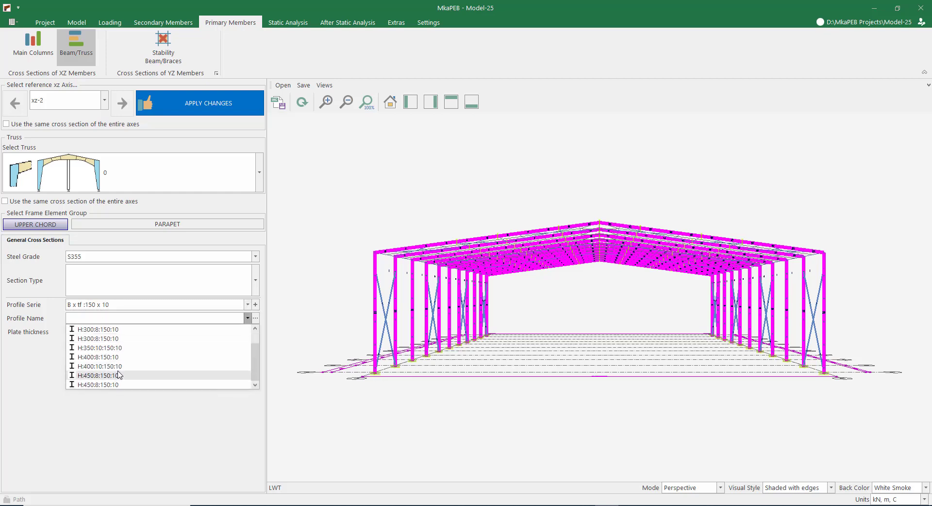
left_click(121, 368)
left_click(216, 103)
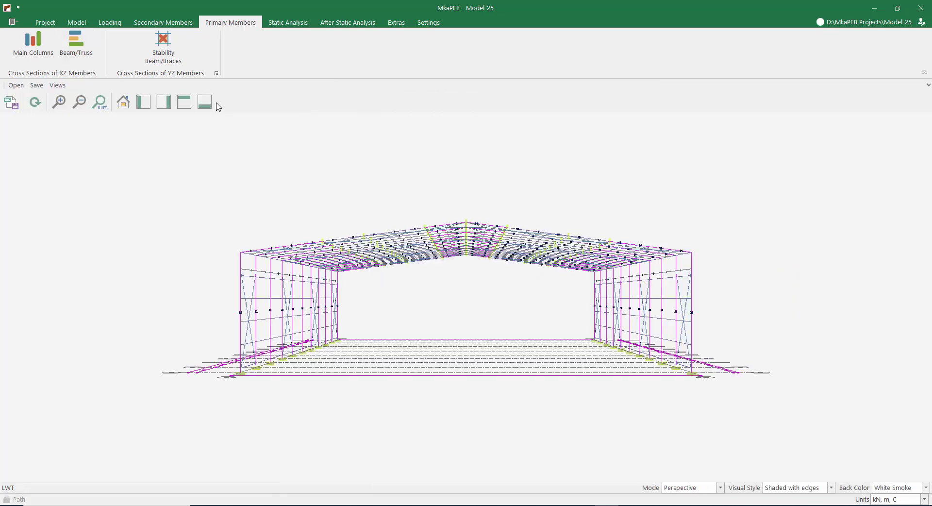
Edit the main columns at the 0.0M and 30.0M nodes on axis xz-2, setting their profile series to 160 x 10
left_click(25, 49)
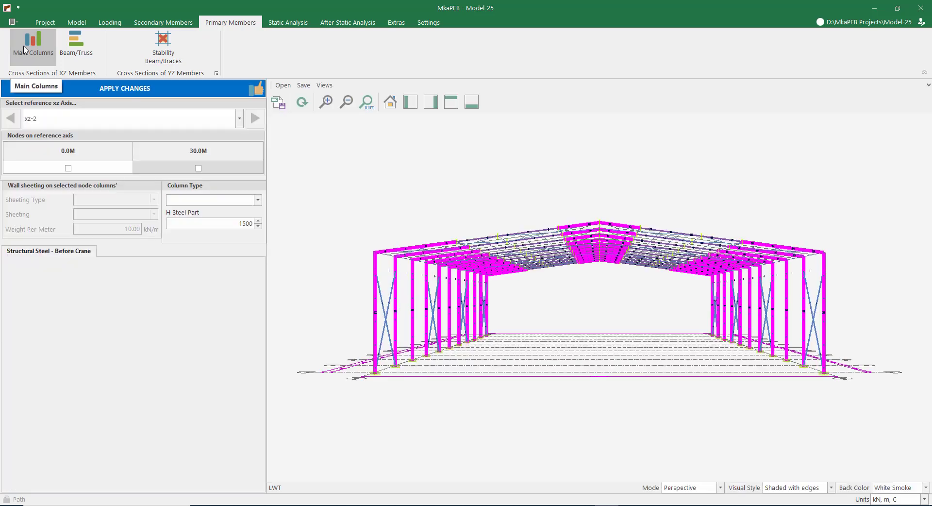
left_click(68, 168)
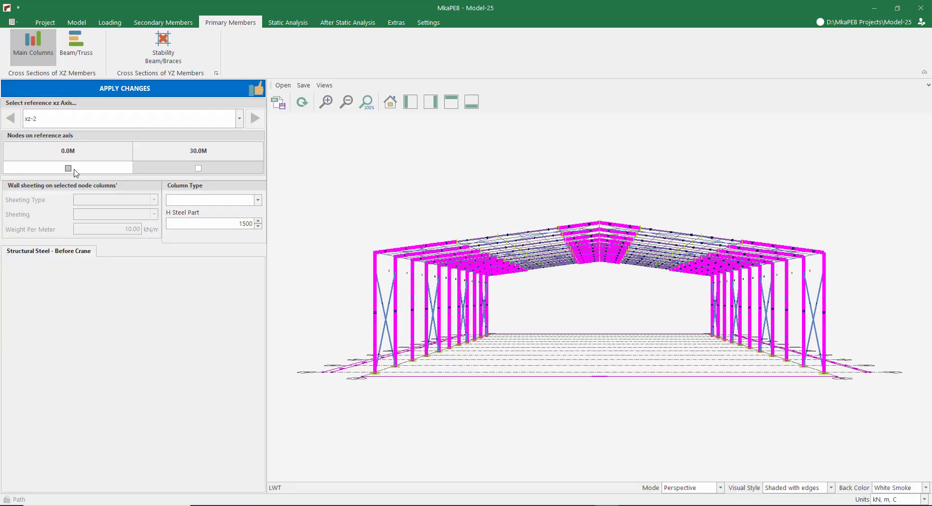
left_click(198, 167)
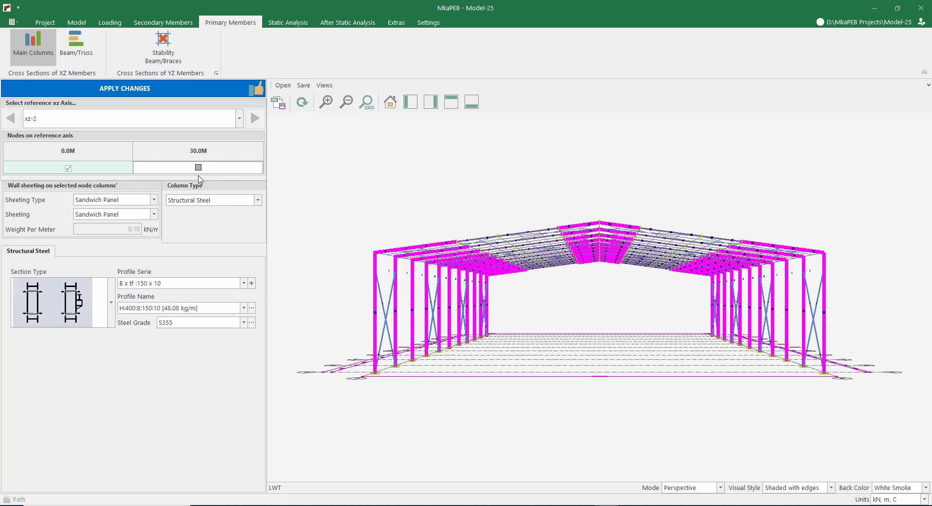
left_click(158, 285)
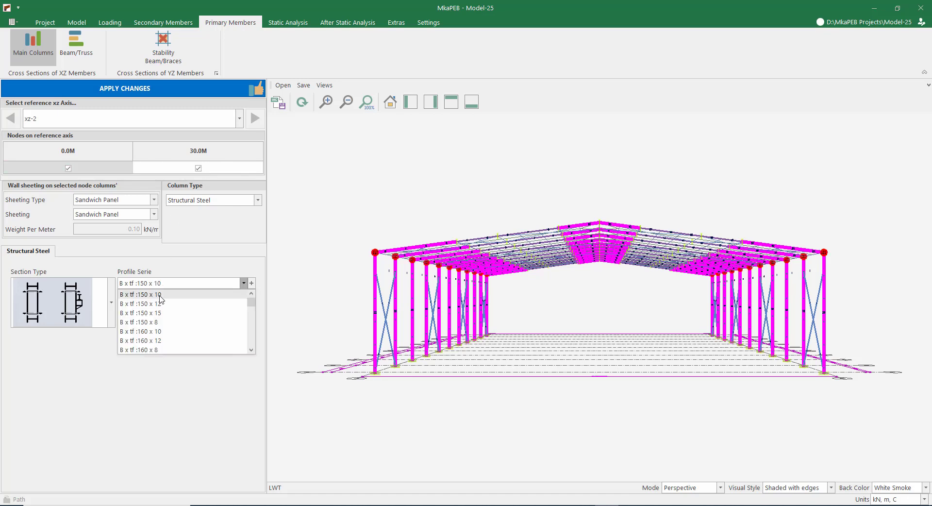
left_click(162, 332)
left_click(167, 309)
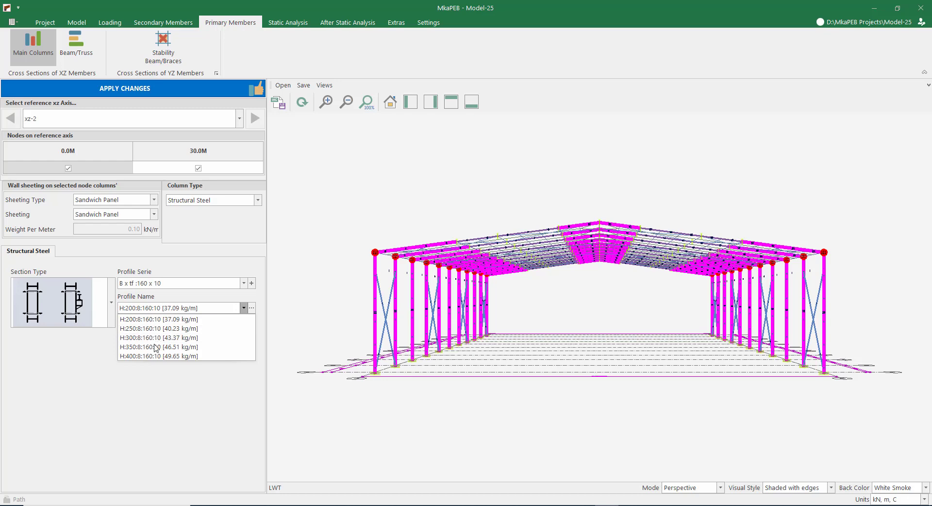
Create a custom 160 x 10 H section with h 400 mm and s 10 mm for the main columns, and apply the changes
left_click(252, 283)
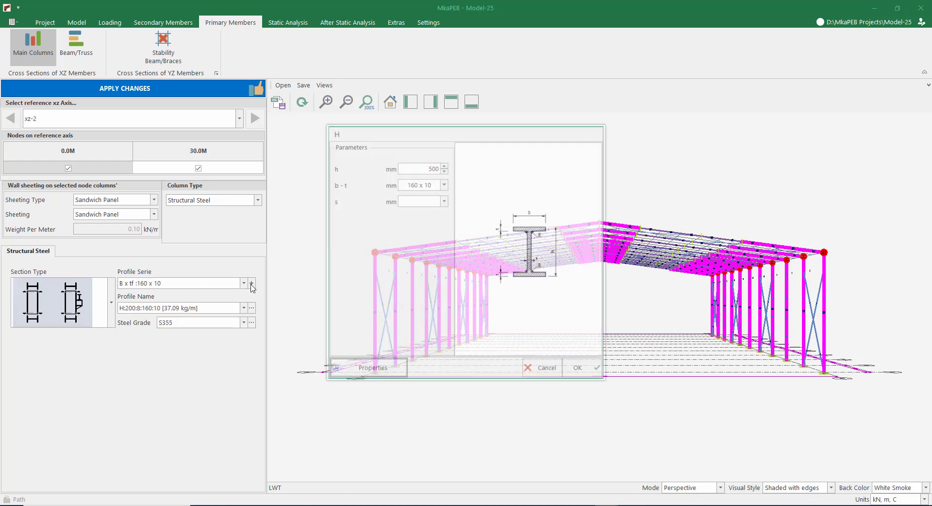
double_click(431, 167)
type("4")
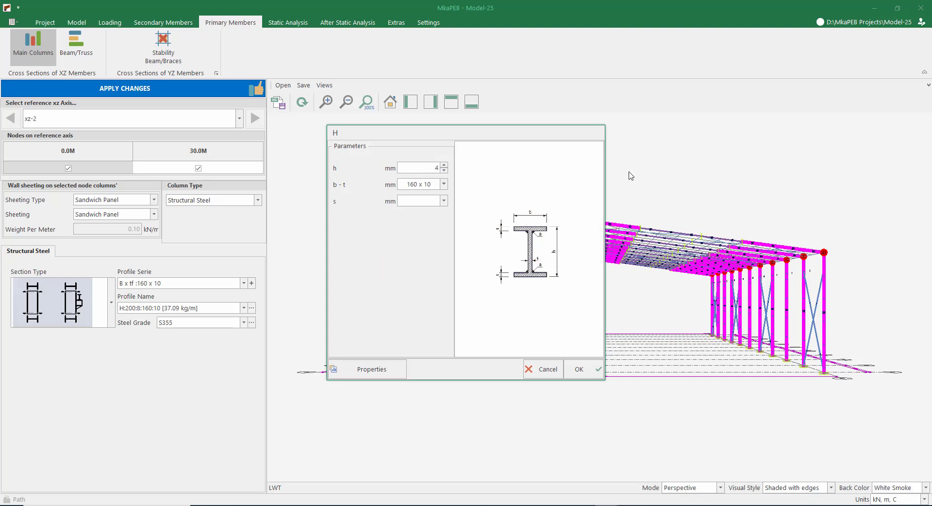
type("00")
left_click(444, 200)
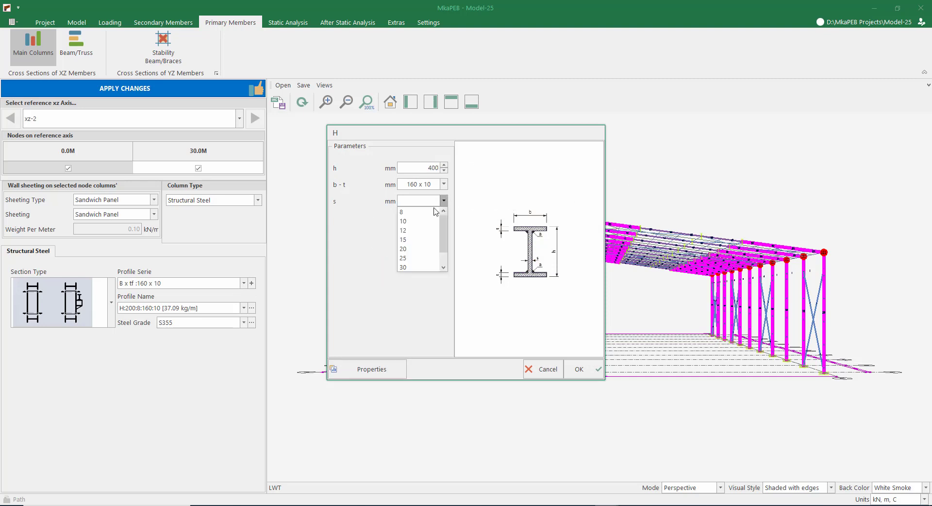
left_click(416, 224)
left_click(581, 370)
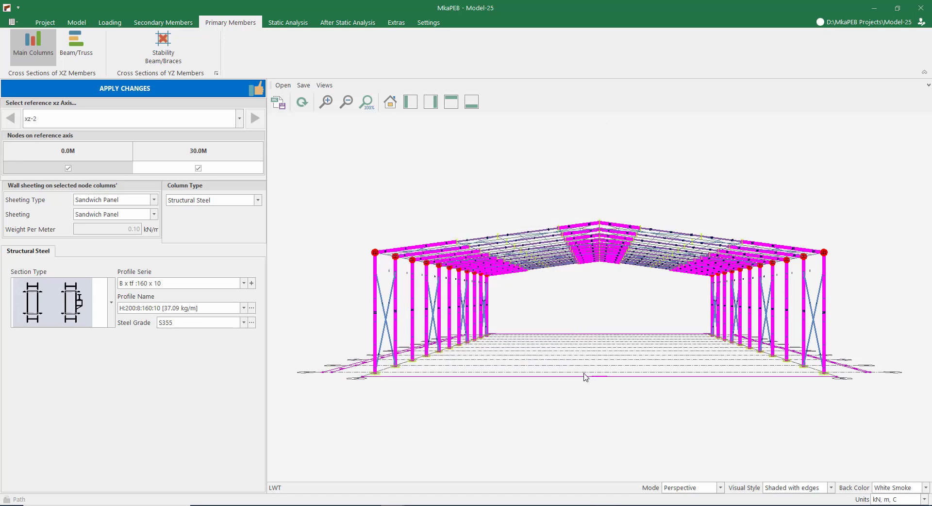
left_click(155, 91)
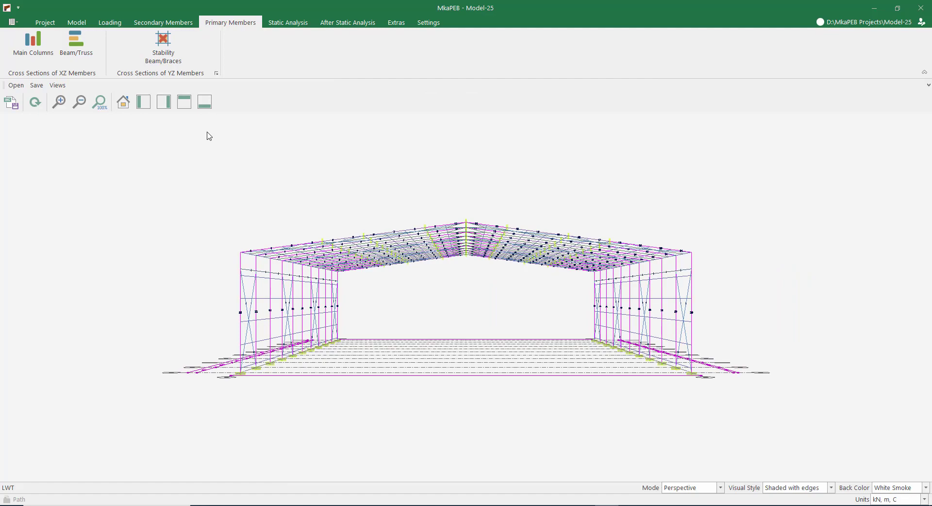
Open the cost estimation and generate the cross-section drawing of the portal frame on axis 2
middle_click_drag(354, 298, 379, 314)
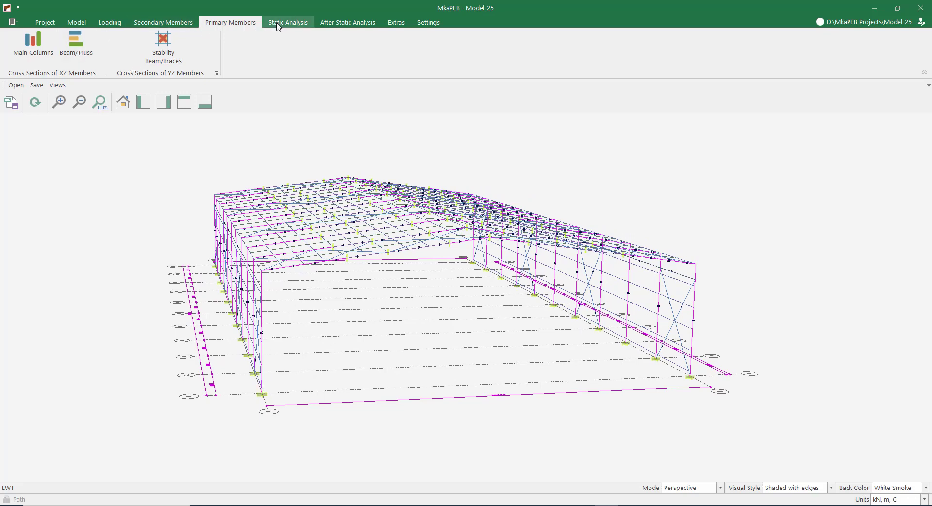
left_click(340, 24)
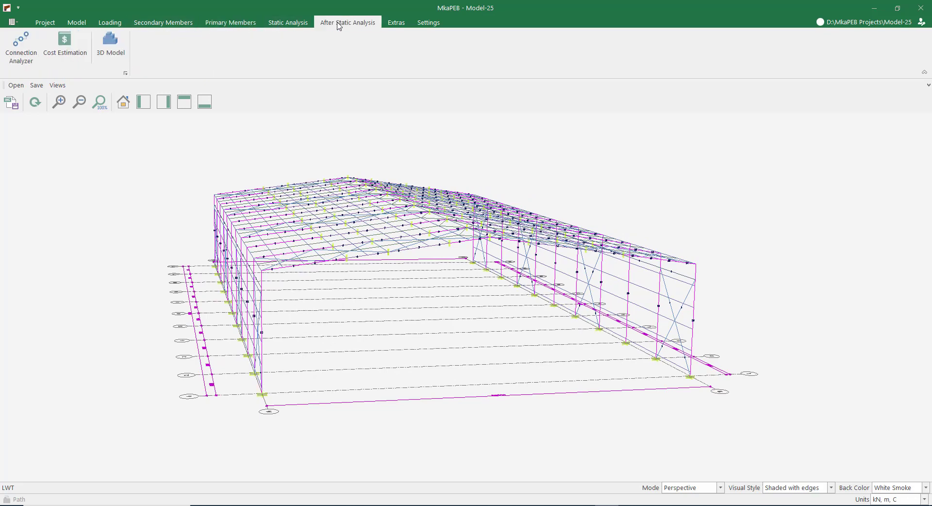
left_click(72, 48)
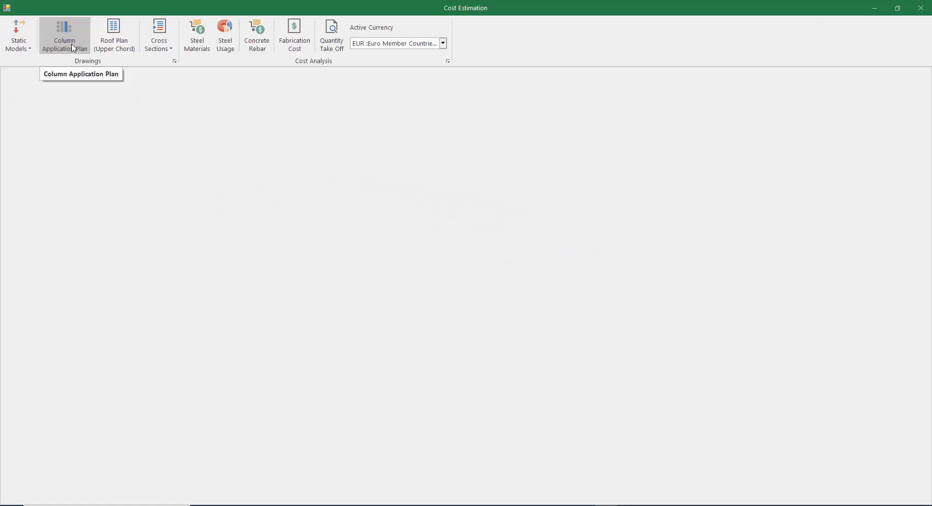
left_click(159, 36)
left_click(164, 65)
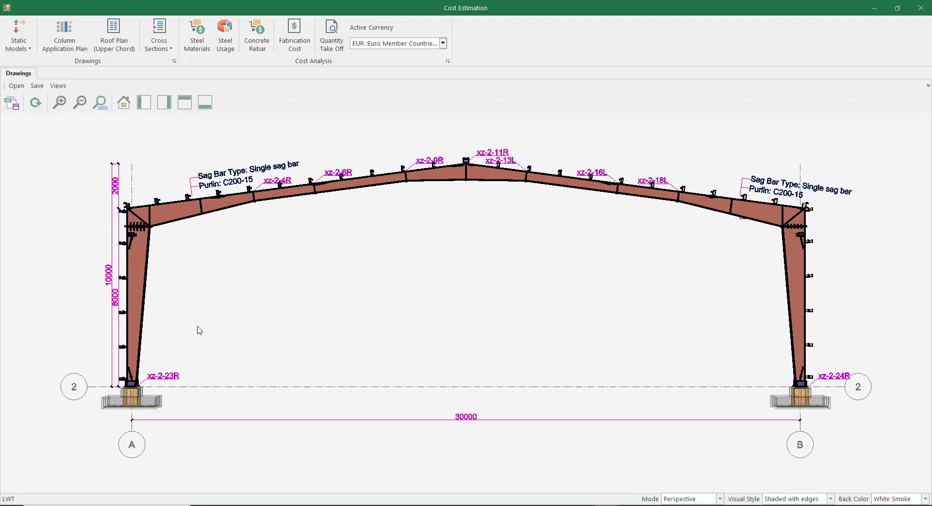
Examine the column base, eaves haunch and tapered rafter up to the ridge in the frame drawing, and close the cost estimation
scroll(134, 396, "up", 4)
scroll(133, 396, "up", 3)
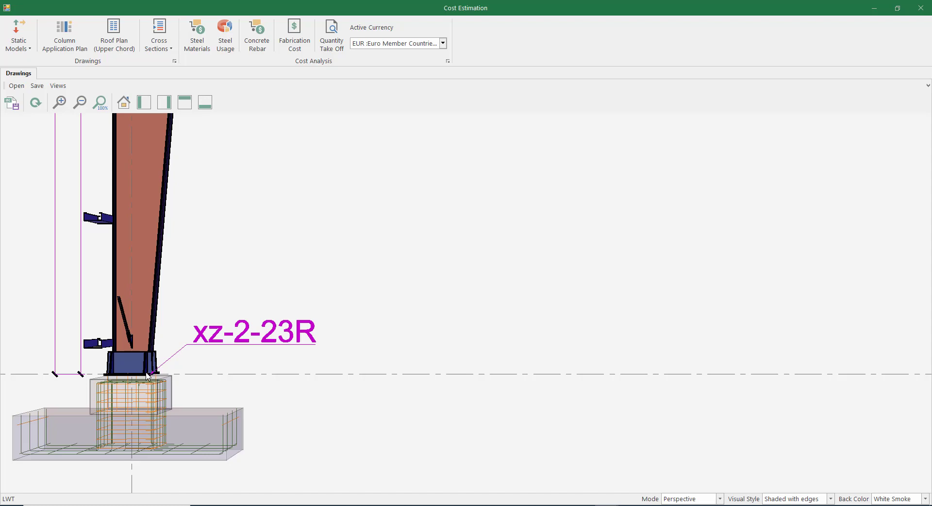
scroll(147, 375, "down", 5)
scroll(228, 316, "up", 3)
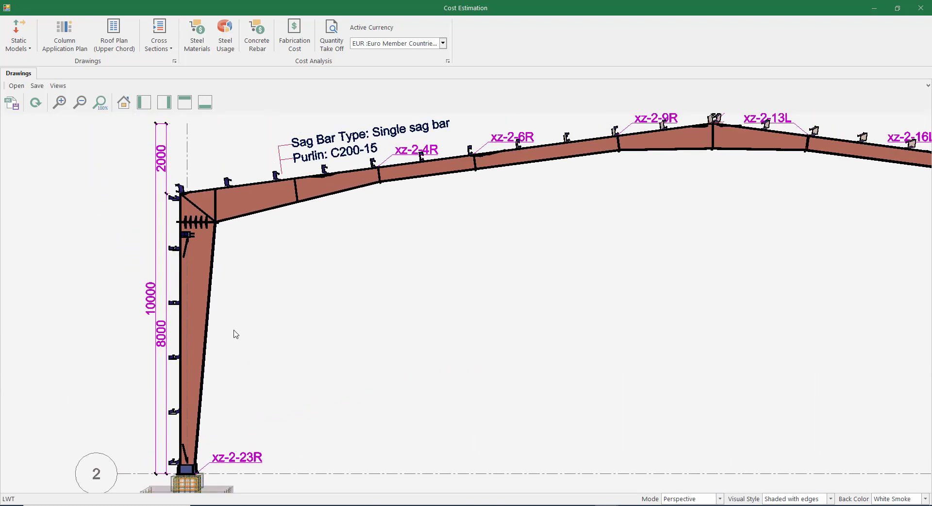
scroll(170, 216, "up", 2)
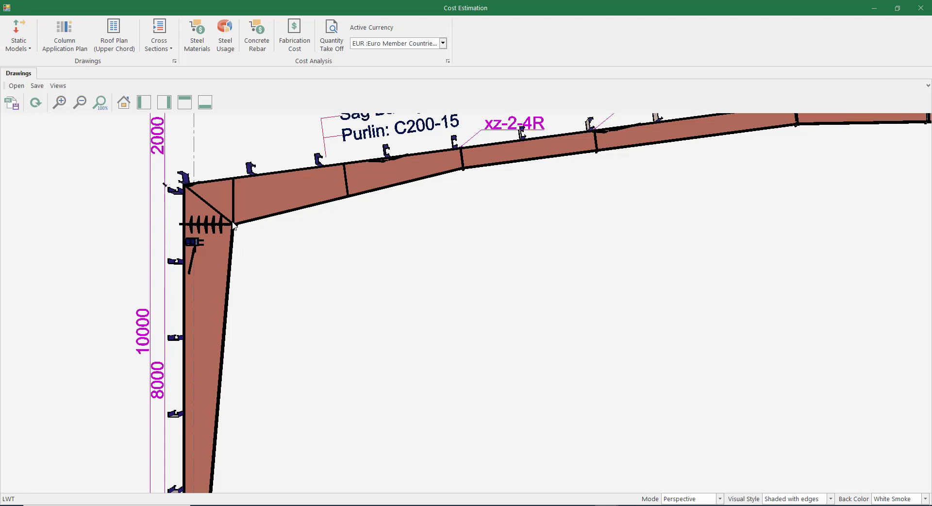
scroll(233, 226, "down", 3)
middle_click_drag(566, 194, 528, 287)
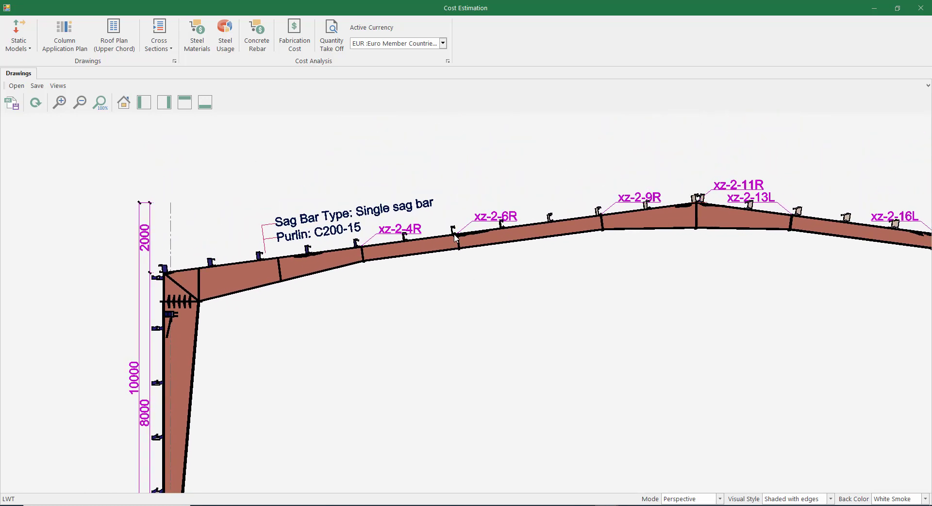
scroll(455, 237, "up", 2)
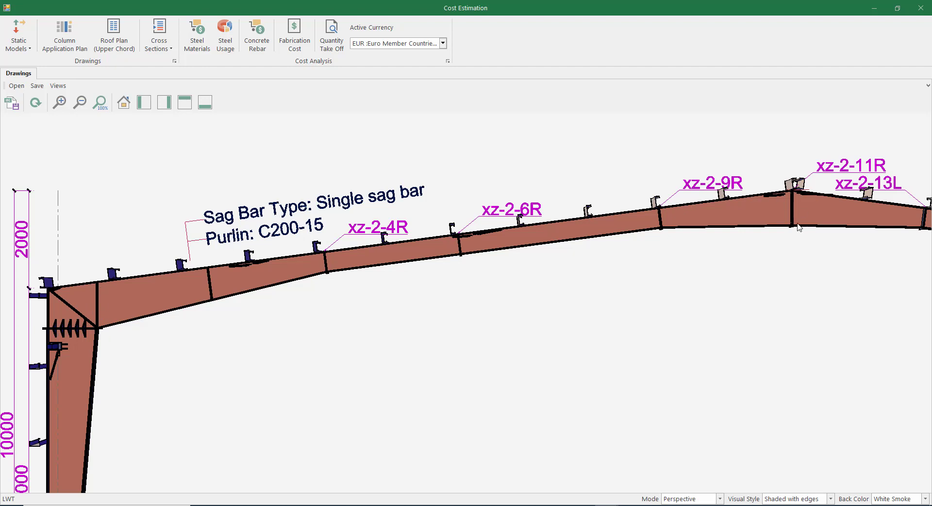
left_click(921, 8)
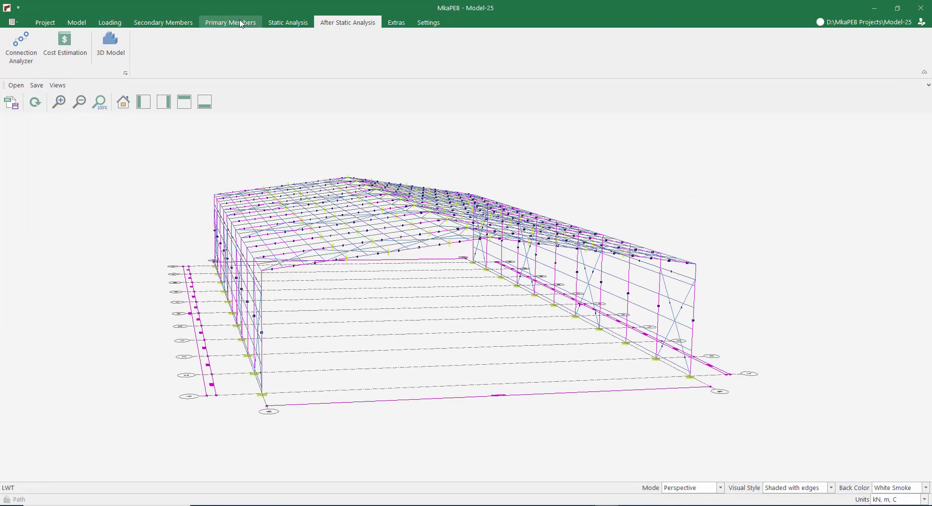
Run the static analysis and check the IS-800 capacity ratios of the Ø20 braces on axis yz-A
left_click(288, 23)
left_click(28, 48)
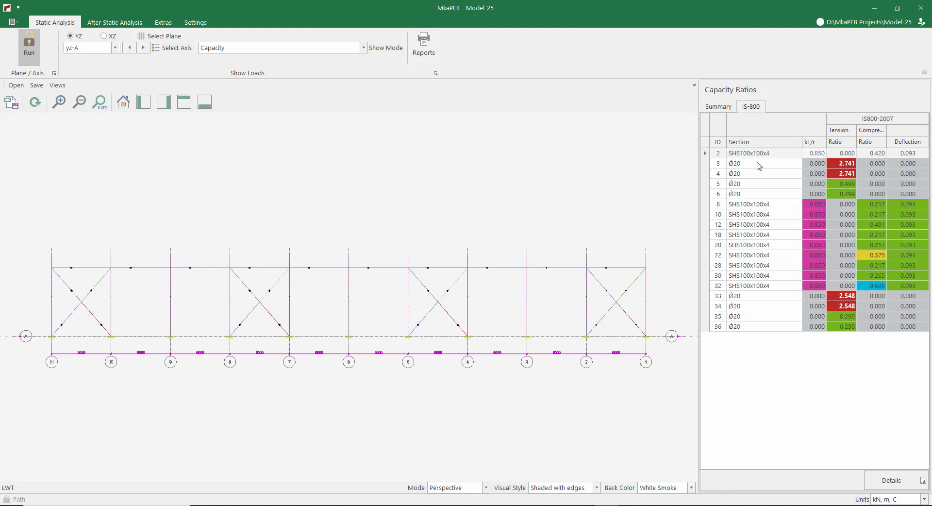
left_click(757, 163)
left_click(750, 177)
left_click(748, 191)
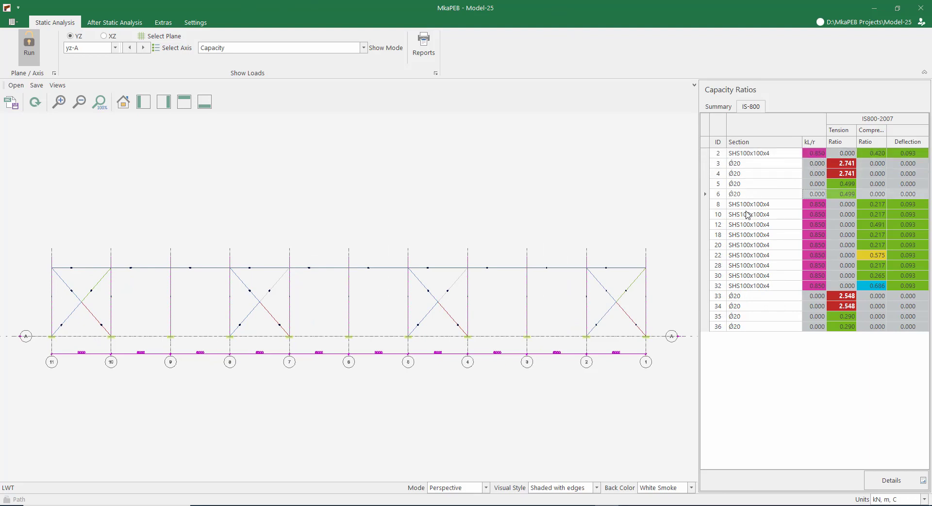
left_click(754, 298)
left_click(752, 310)
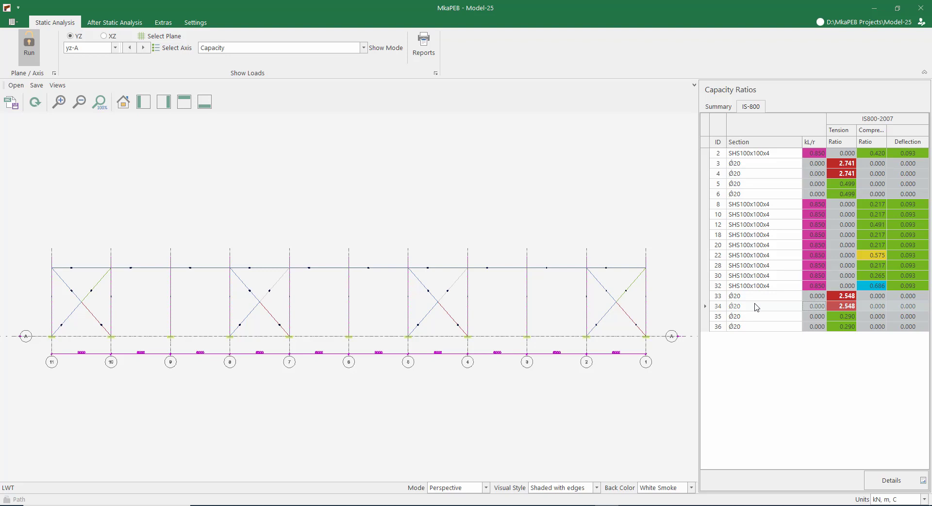
left_click(752, 167)
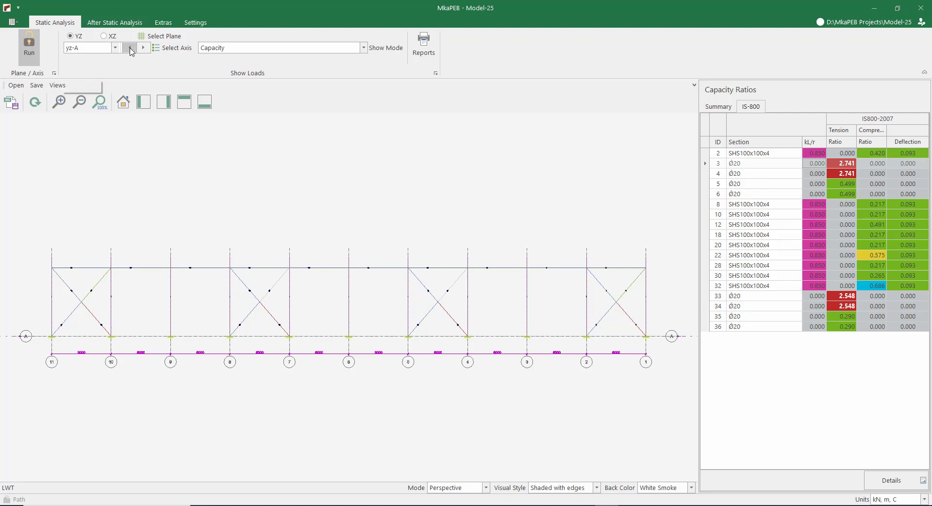
Show the XZ plane results and review the IS-800 and IS-1893 capacity ratios of frame xz-2
left_click(105, 37)
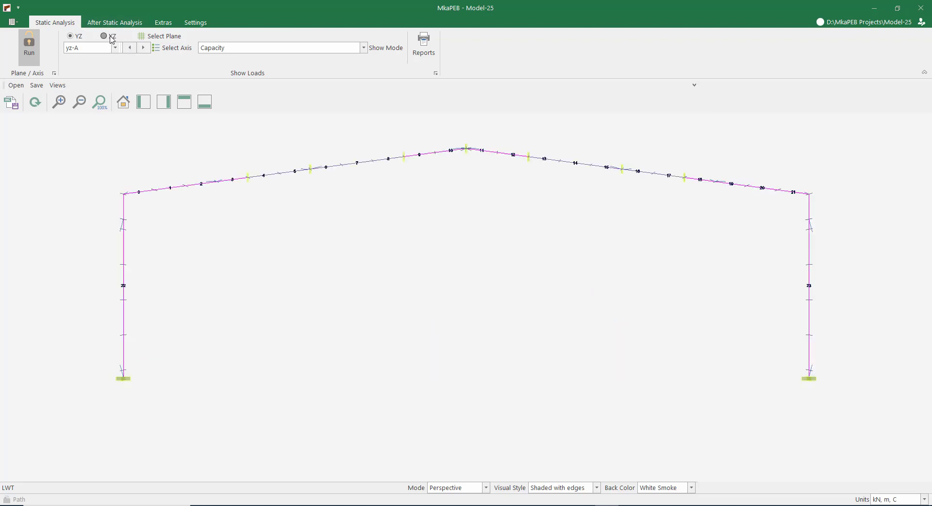
left_click(110, 37)
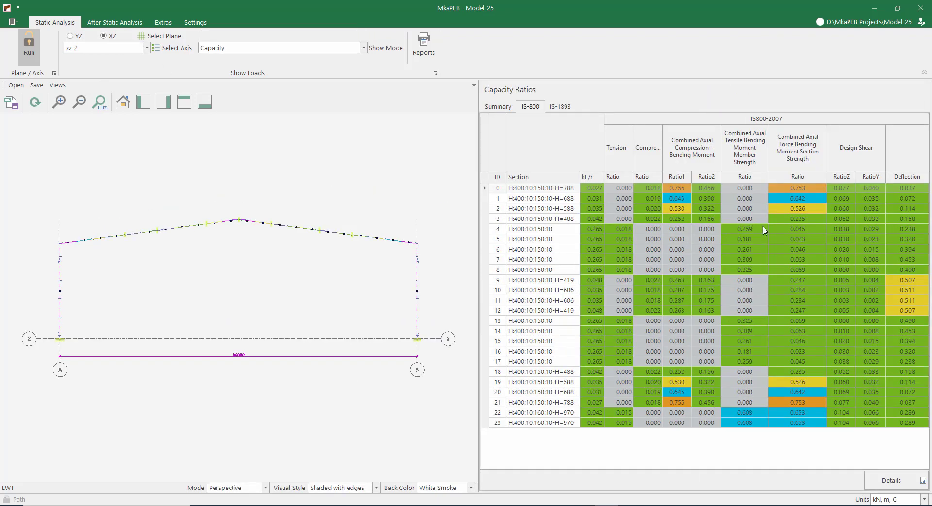
left_click(773, 240)
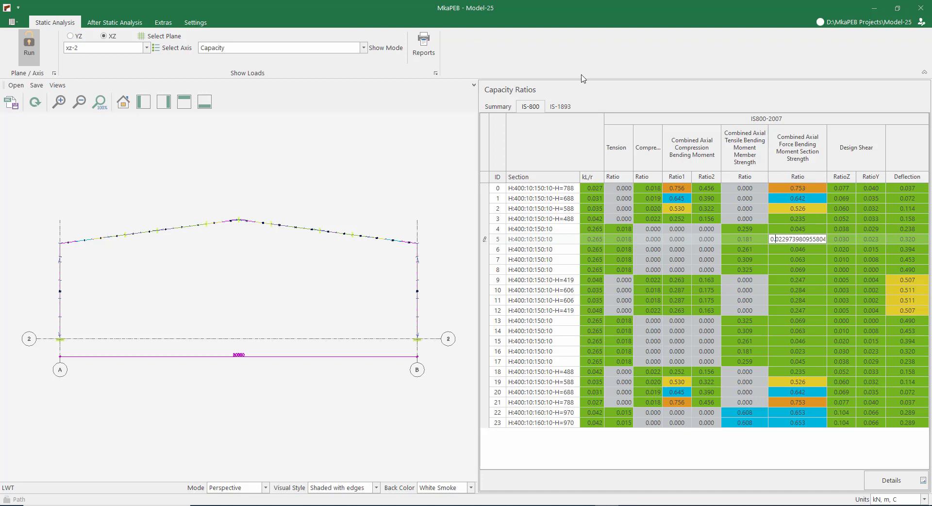
left_click(561, 107)
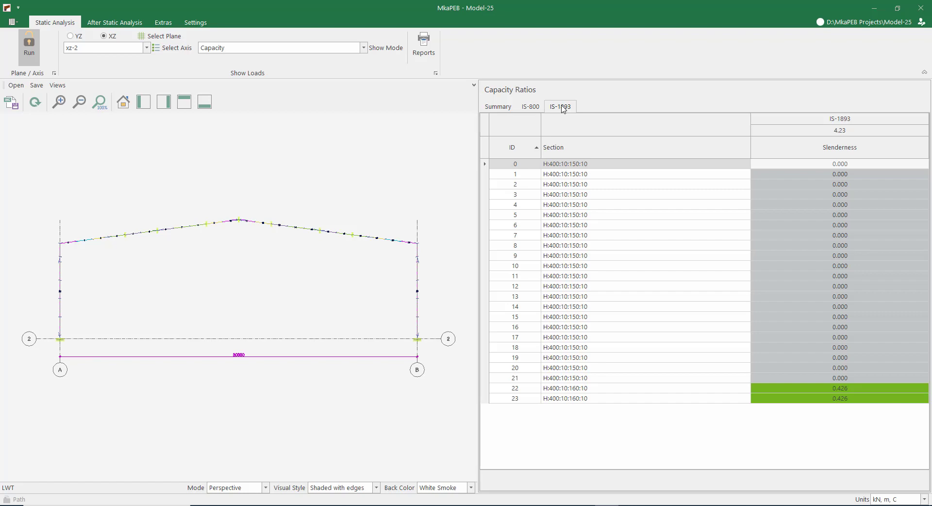
left_click(661, 109)
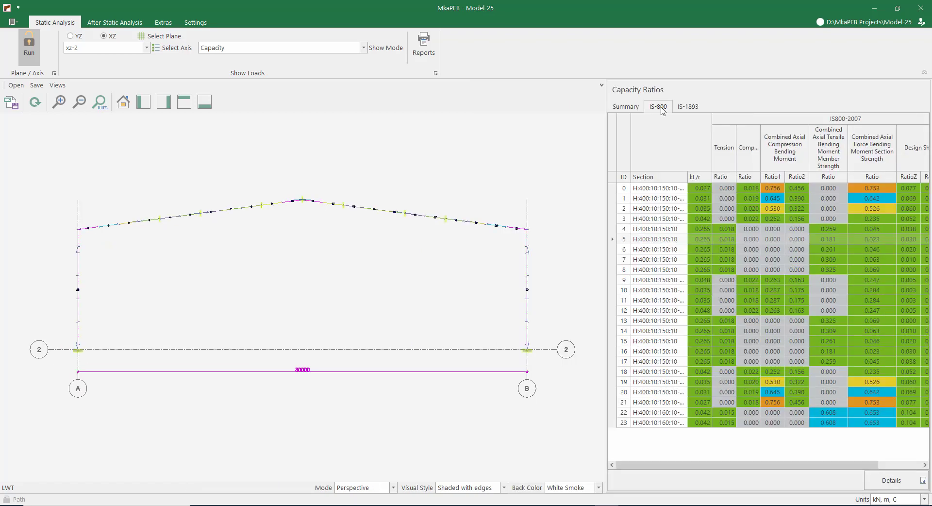
Unlock the model from analysis and set the wind load's internal pressure coefficient (cpi) to -0.3
left_click(29, 54)
left_click(88, 23)
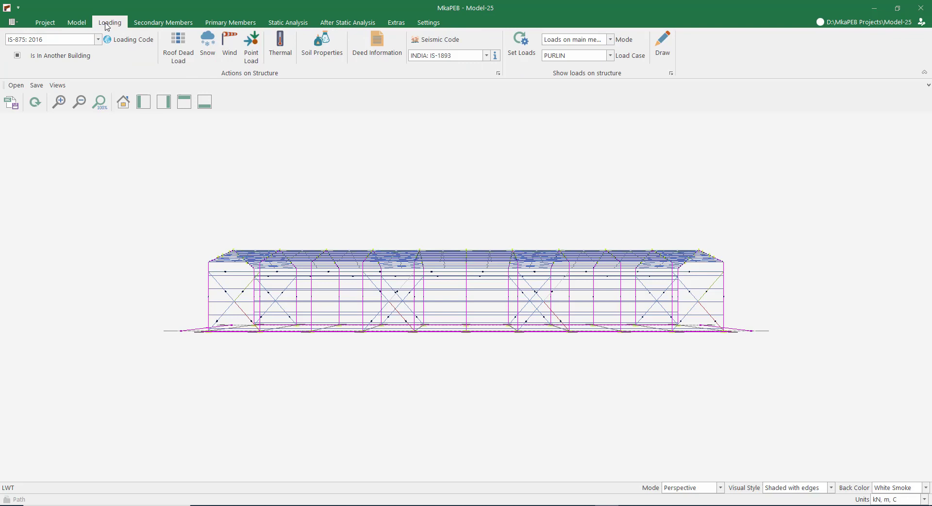
left_click(224, 53)
left_click(298, 91)
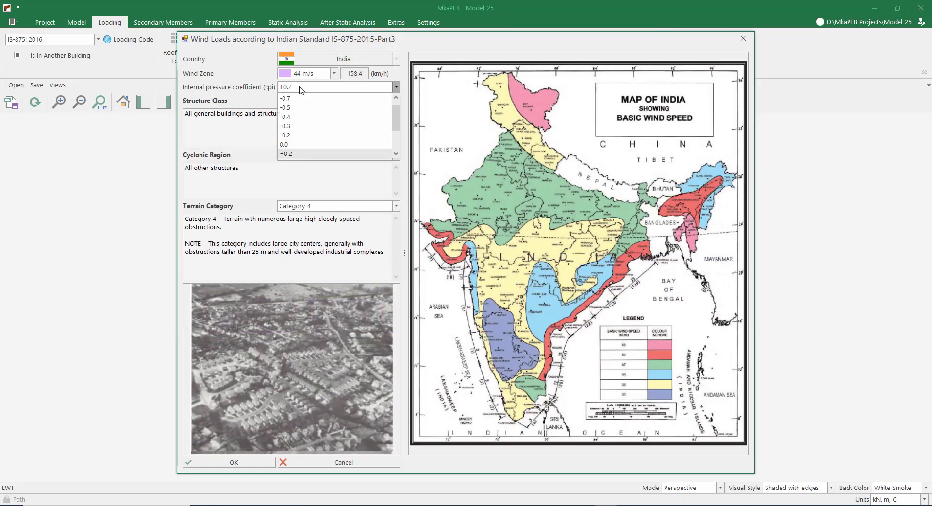
left_click(292, 127)
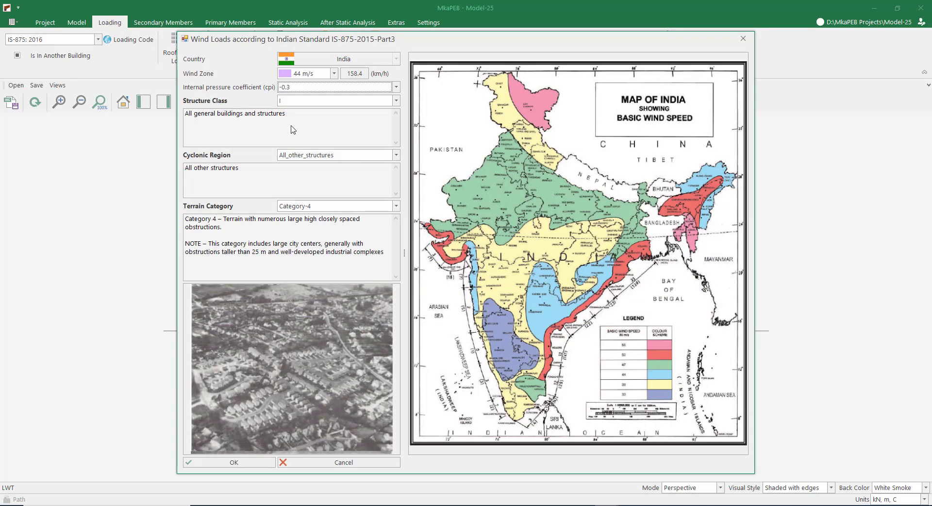
left_click(235, 463)
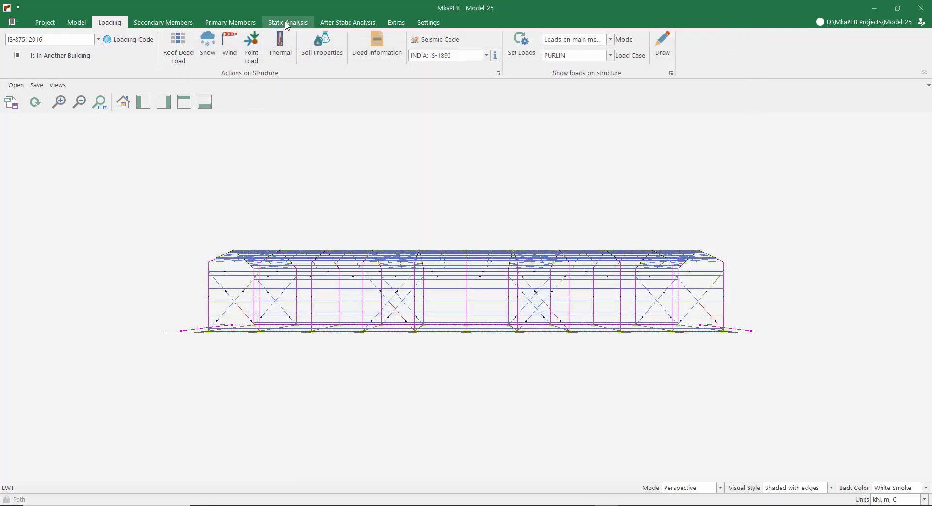
Rerun the static analysis with the revised wind load and show the capacity results in the XZ plane
left_click(287, 22)
left_click(22, 47)
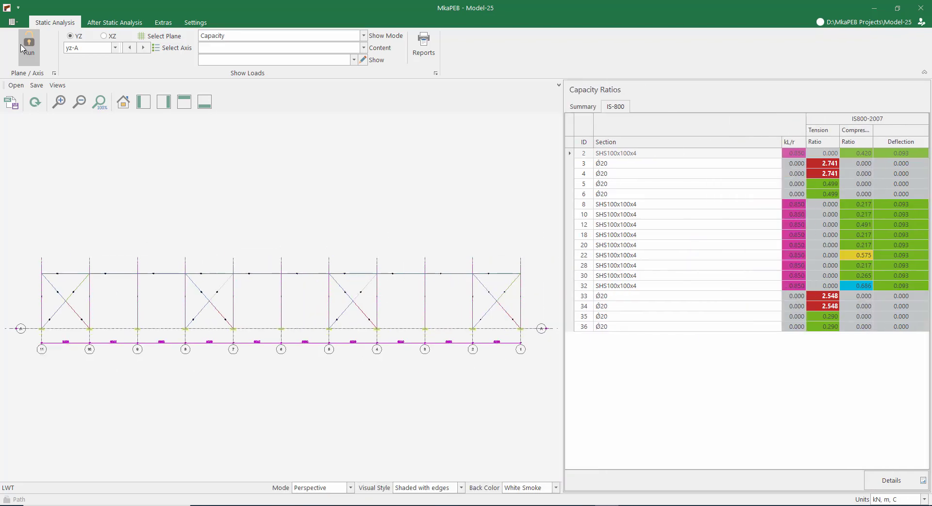
left_click(104, 36)
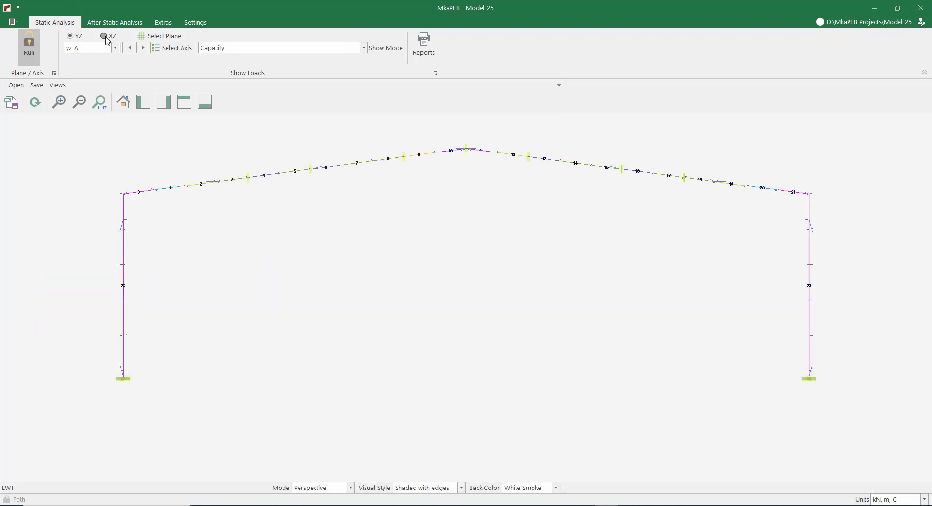
Show frame xz-2 in the XZ plane and inspect the IS-800 combined axial force and bending ratios of its columns
left_click(105, 36)
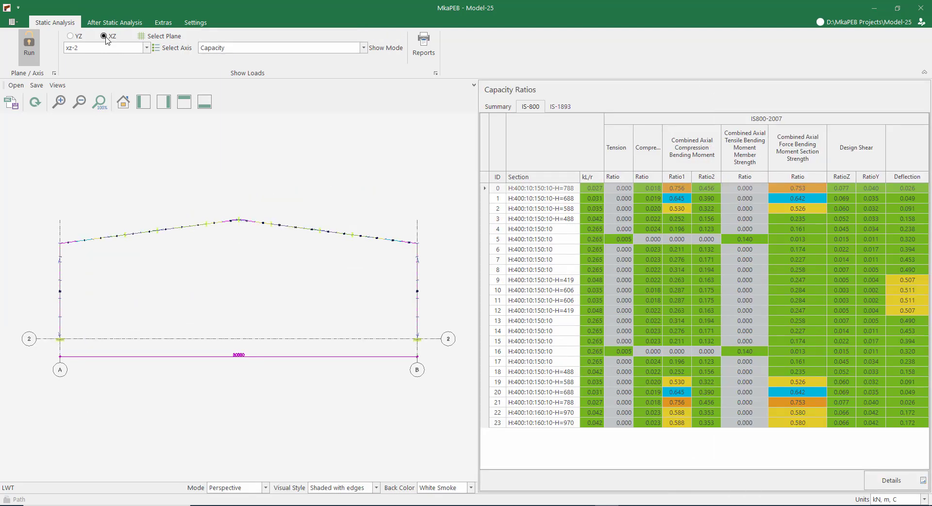
left_click(788, 415)
left_click(783, 421)
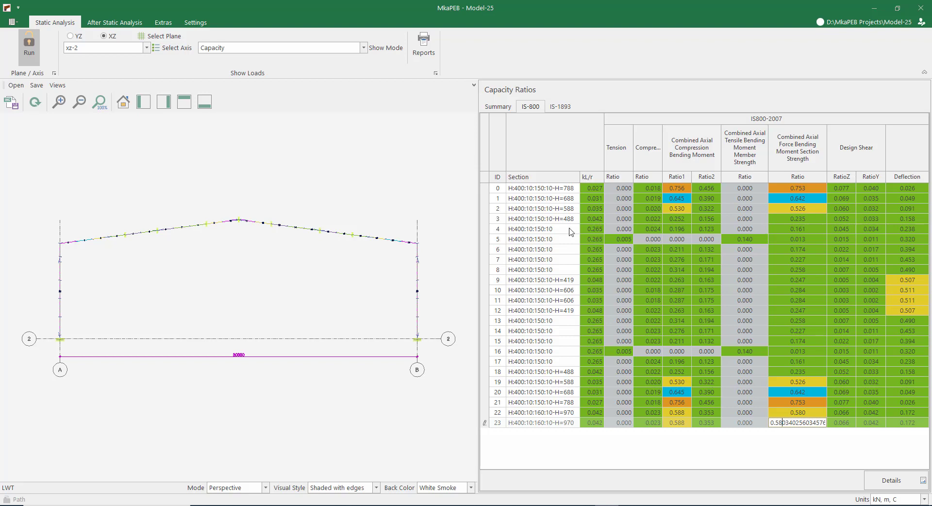
Unlock the model from analysis and set the wind load's internal pressure coefficient (cpi) to +0.2
left_click(30, 45)
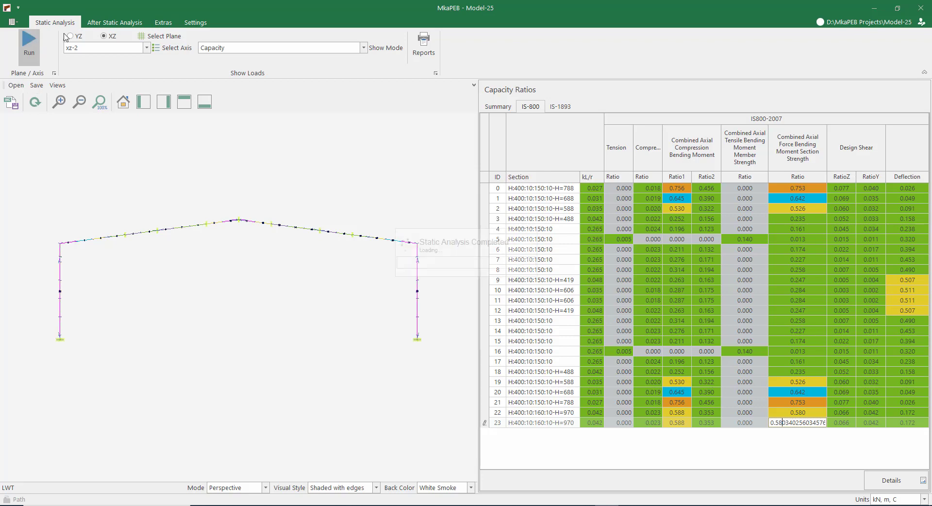
left_click(108, 23)
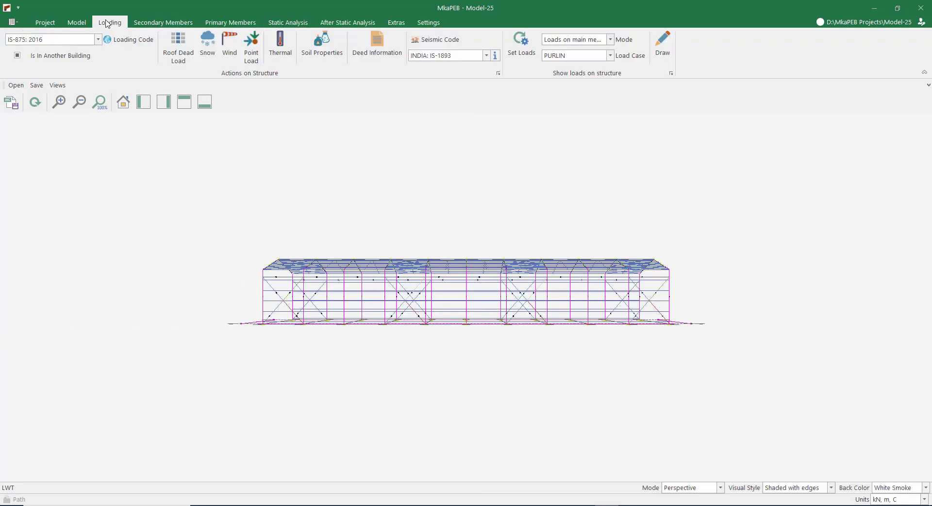
left_click(229, 47)
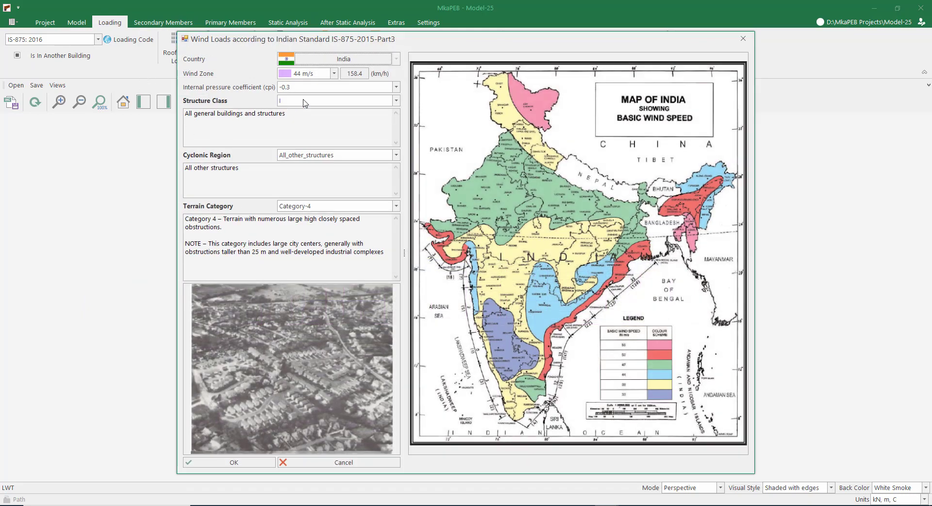
left_click(305, 88)
scroll(302, 135, "down", 1)
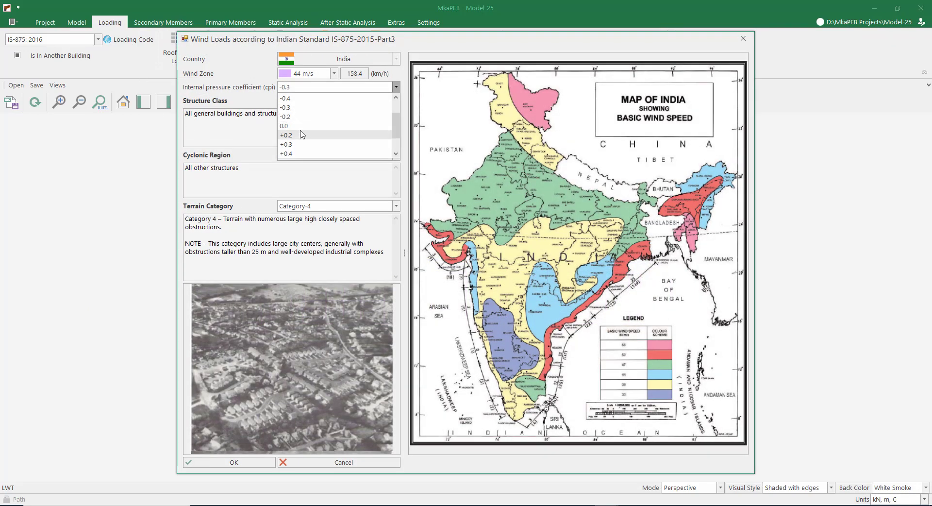
left_click(302, 136)
left_click(255, 464)
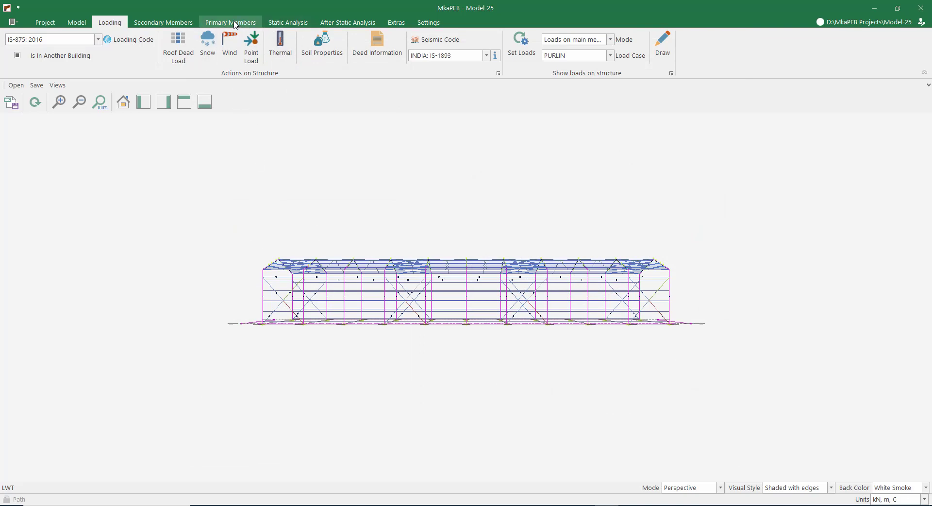
For the stability beams and braces, enable the same cross section for the entire axes and open the change-all settings
left_click(235, 23)
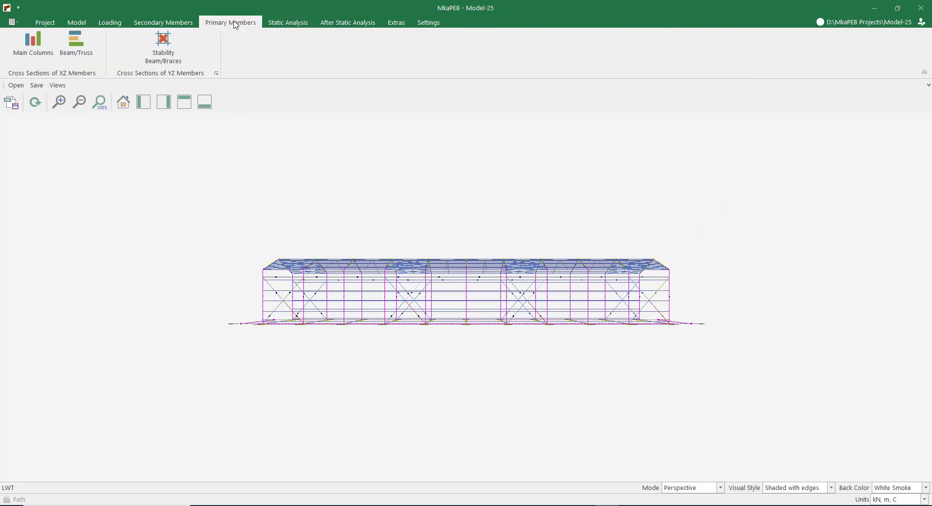
left_click(159, 55)
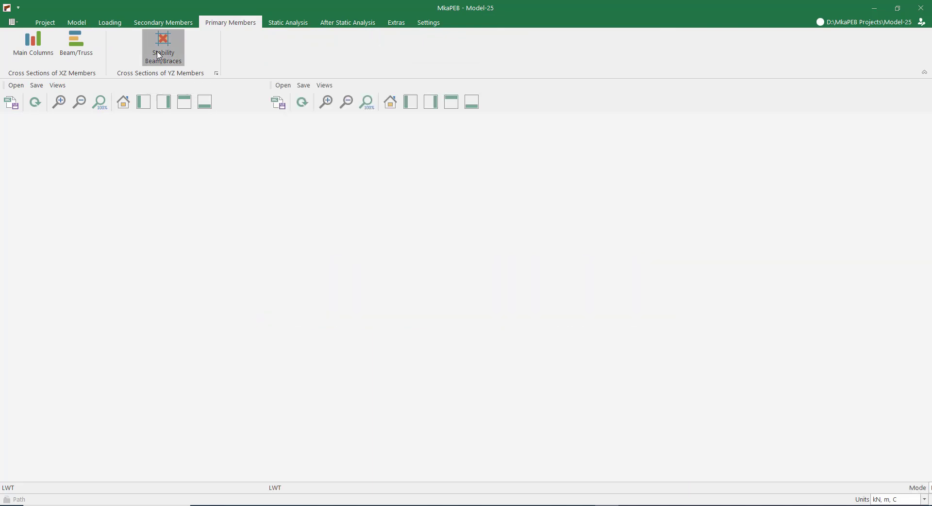
left_click(36, 216)
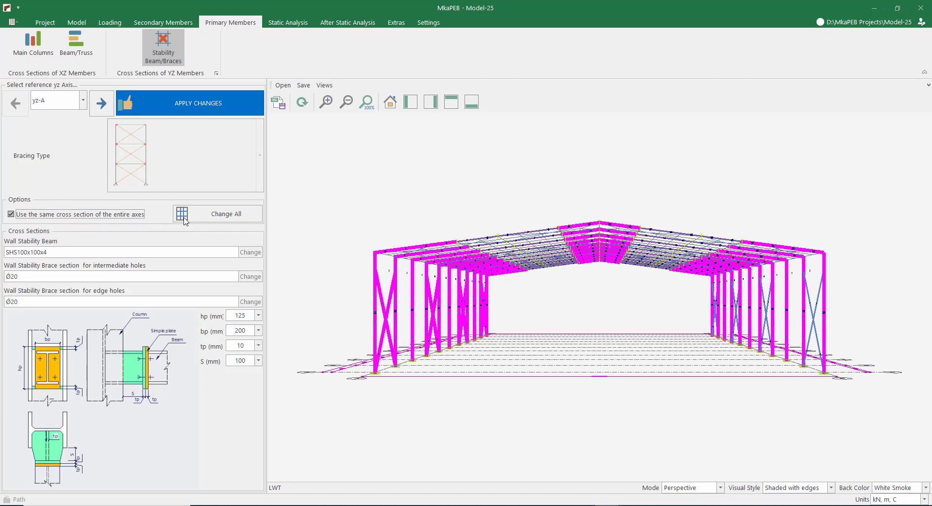
left_click(224, 218)
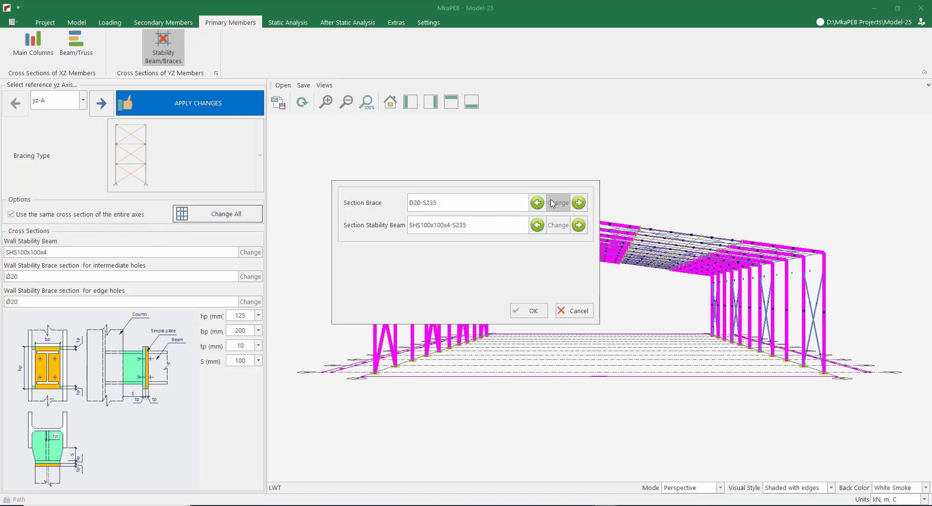
Change the brace section on all axes to a D30 circular steel rod and apply the changes
left_click(555, 204)
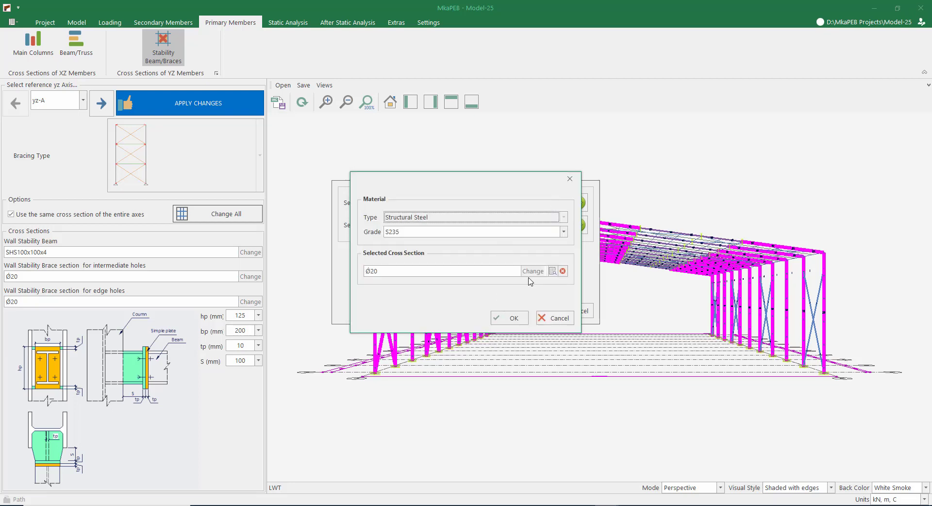
left_click(533, 272)
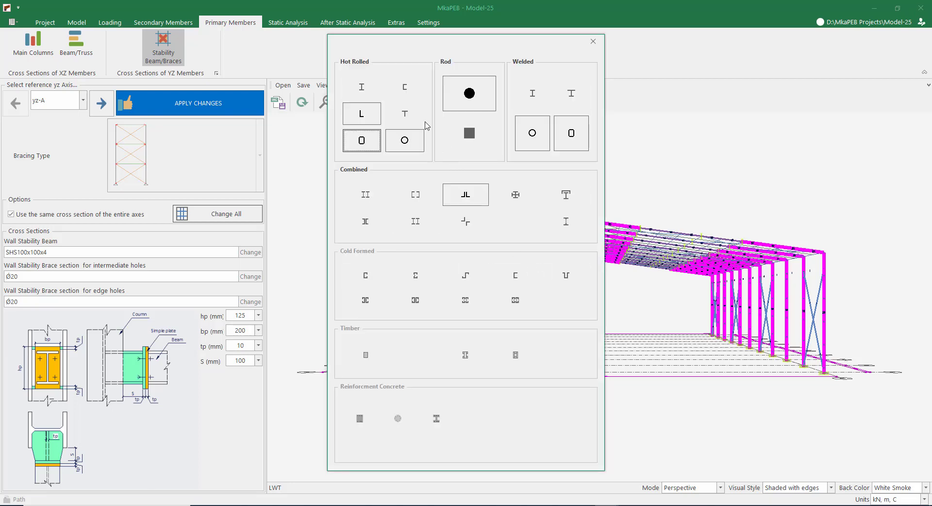
left_click(469, 94)
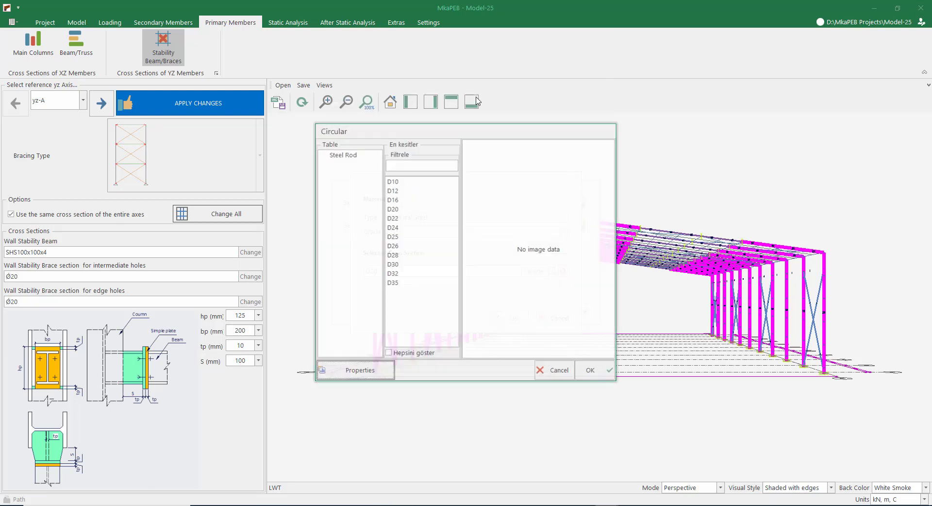
left_click(396, 264)
left_click(590, 370)
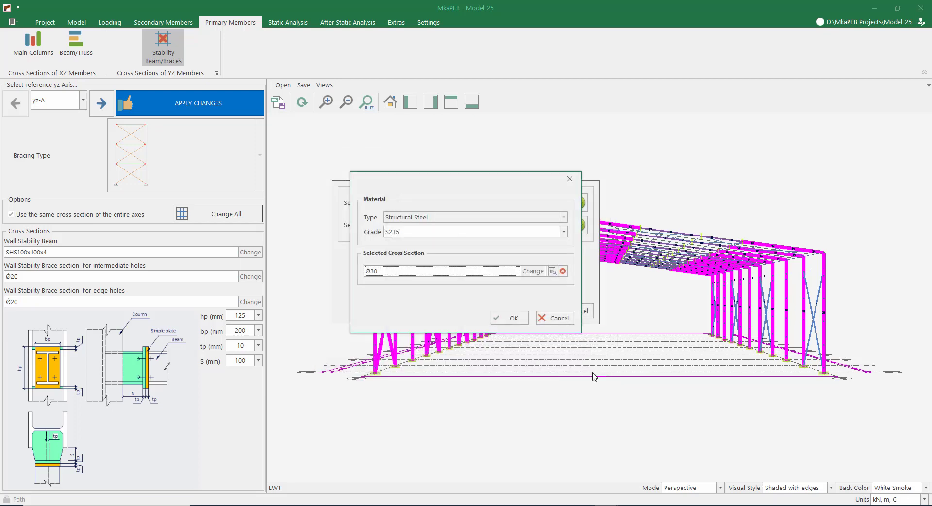
left_click(505, 321)
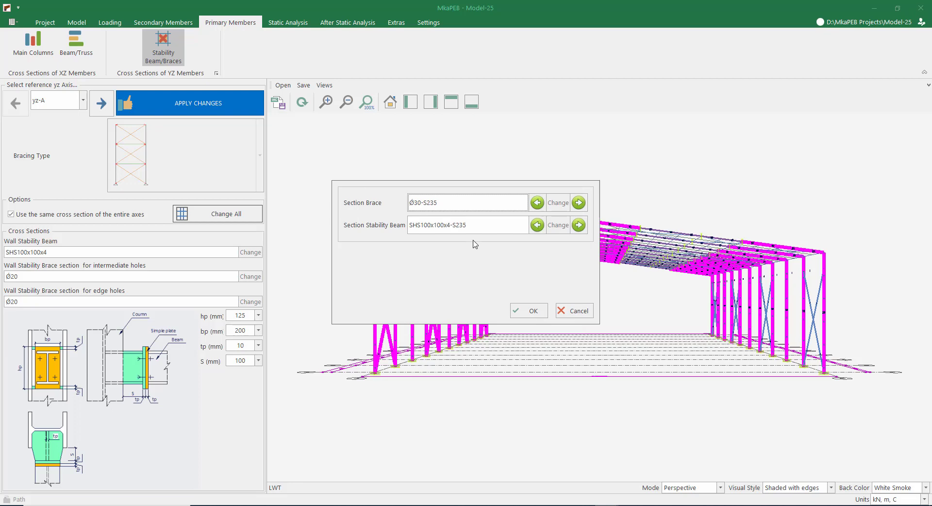
left_click(530, 310)
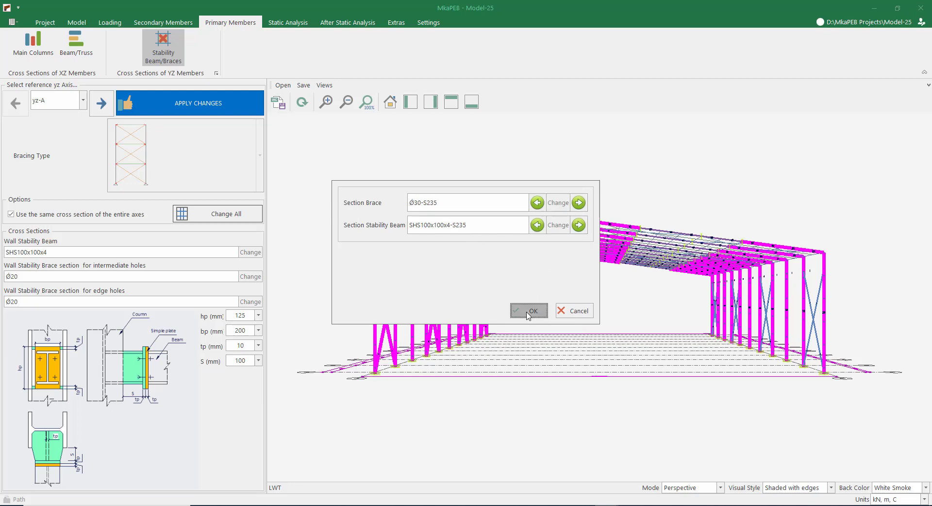
left_click(238, 113)
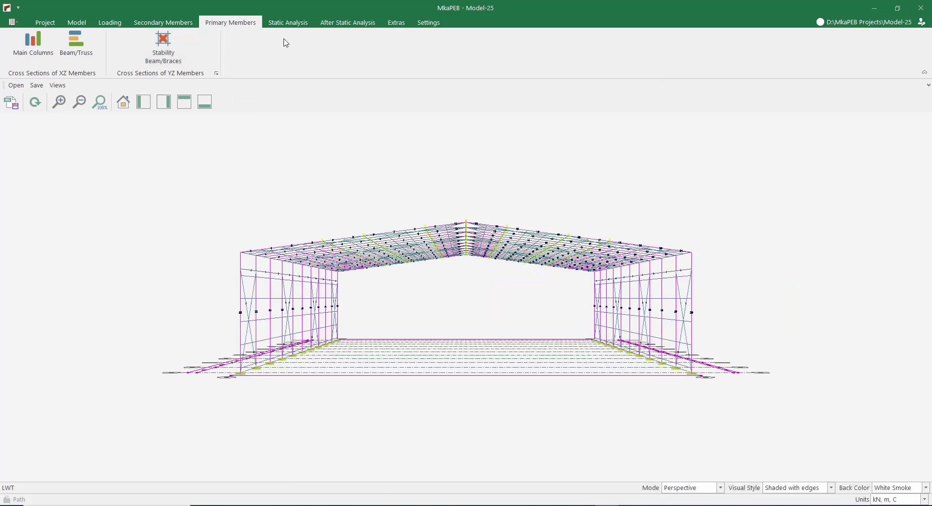
Rerun the static analysis with the revised braces and set the result display to load cases
left_click(289, 23)
left_click(30, 46)
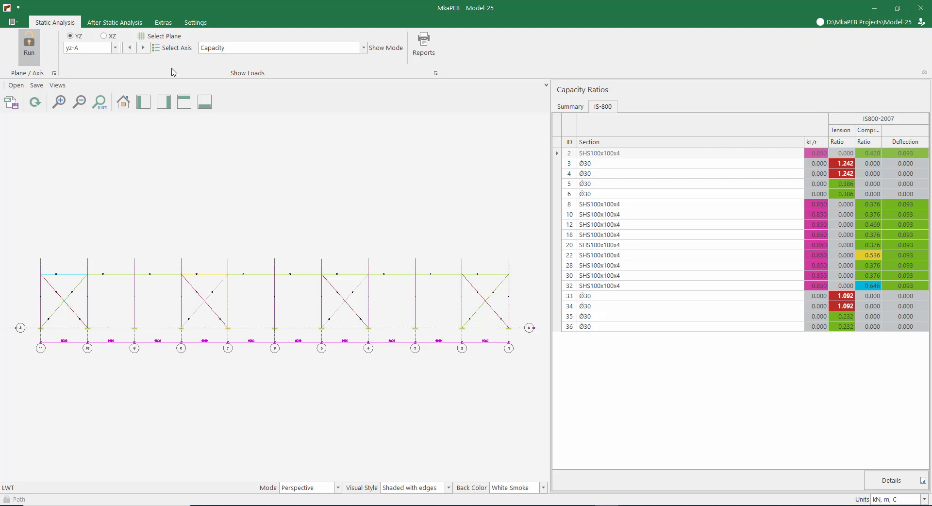
left_click(229, 49)
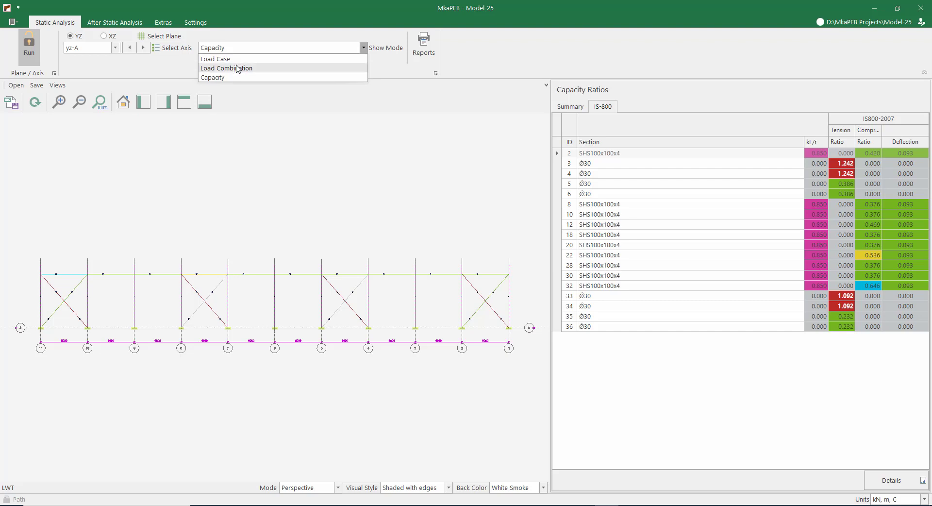
left_click(237, 60)
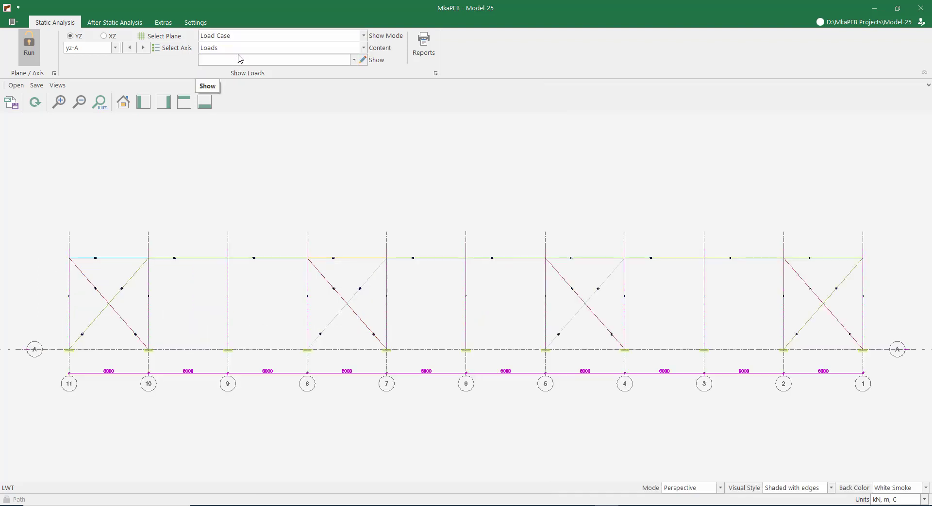
Display the NMT internal forces of load case QUAKE_Y on axis yz-A and examine the braces' axial force N
left_click(235, 60)
left_click(225, 51)
left_click(227, 48)
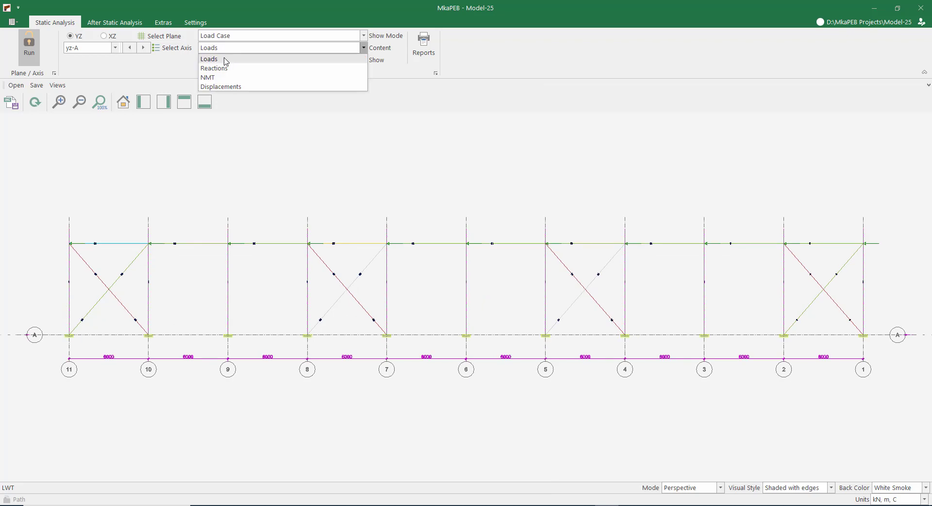
left_click(223, 77)
left_click(228, 60)
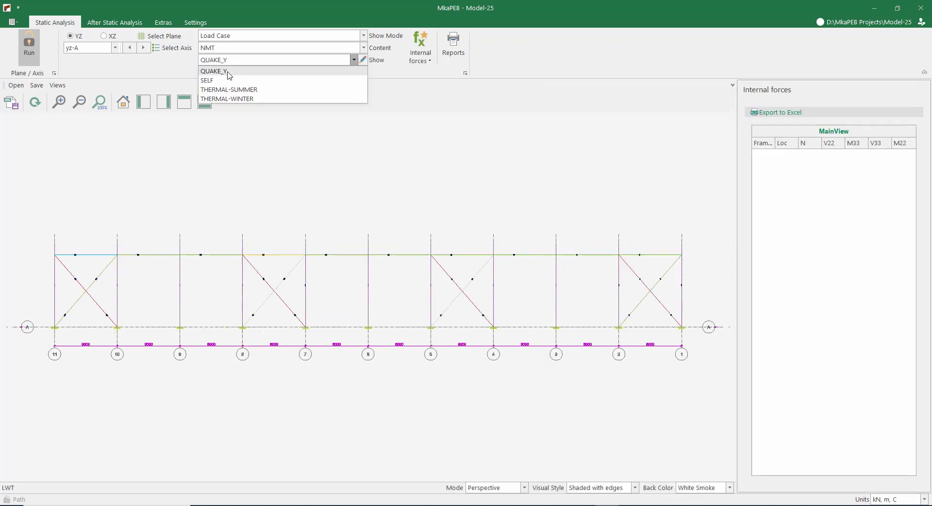
left_click(230, 74)
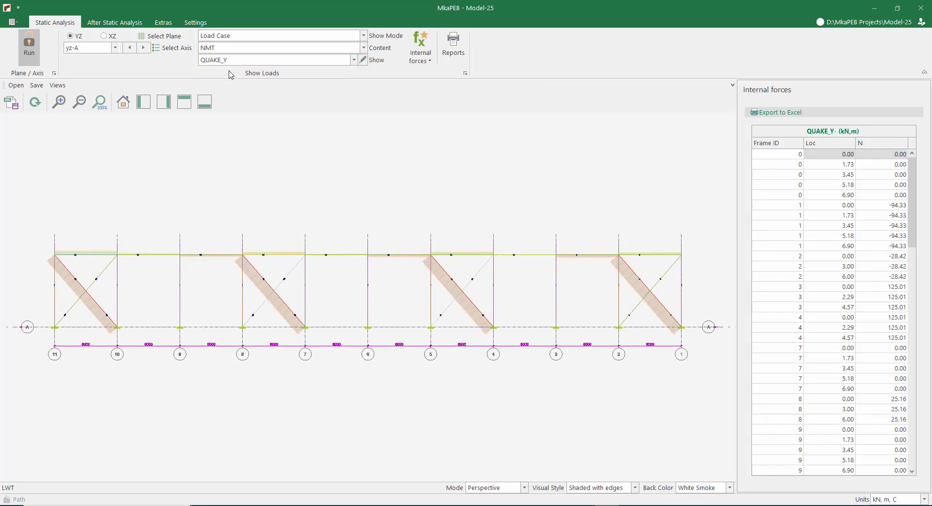
left_click(419, 44)
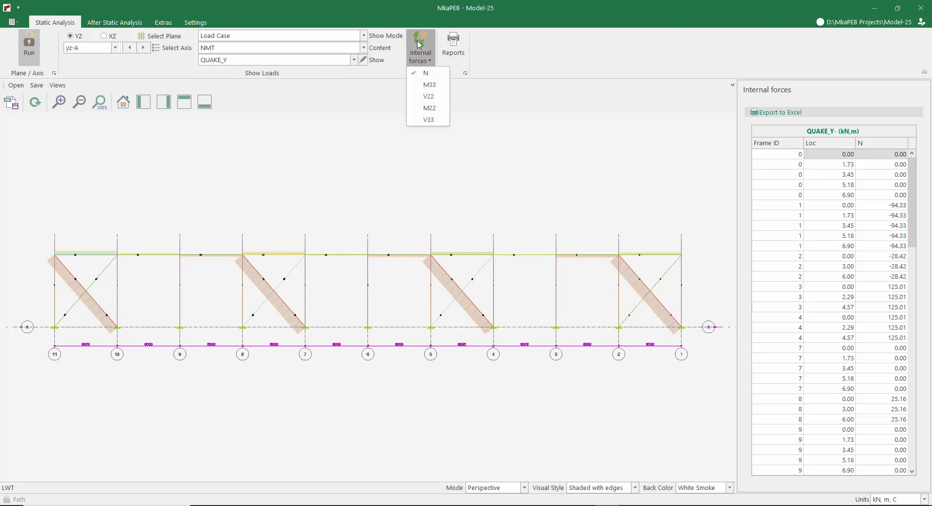
left_click(422, 48)
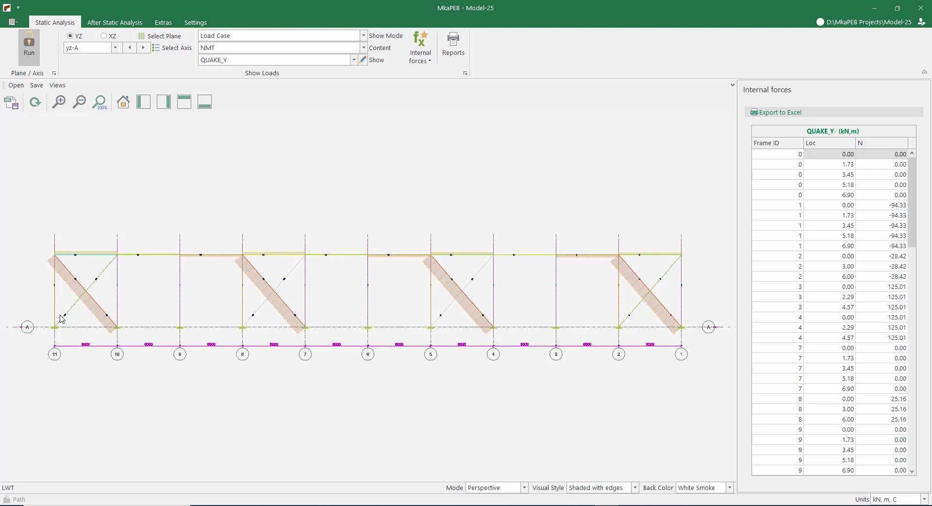
Display the THERMAL-SUMMER internal forces and query the axial force in the brace between axes 10 and 11
left_click(229, 60)
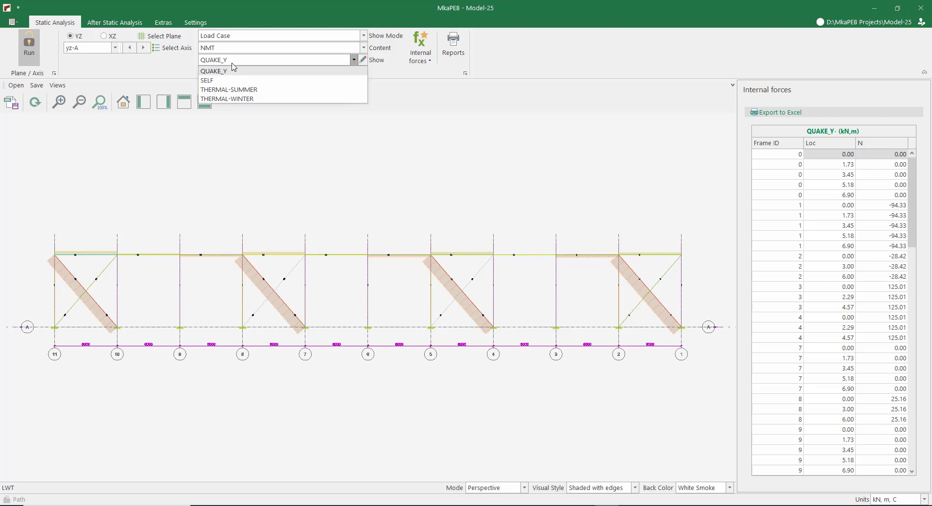
left_click(239, 90)
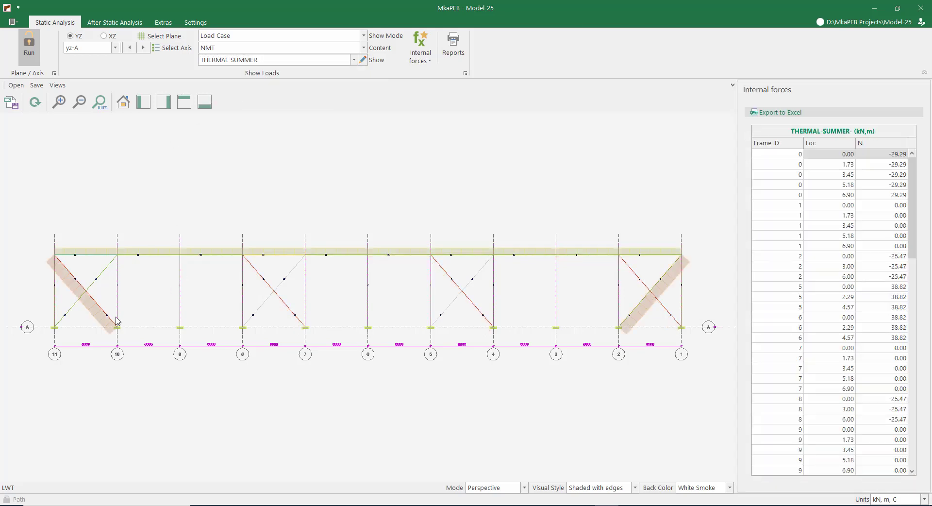
left_click(100, 319)
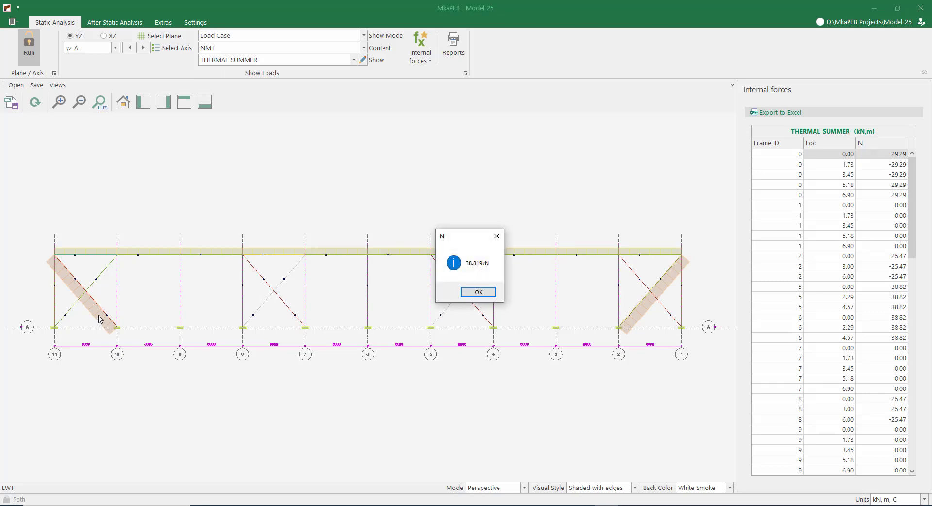
left_click(477, 292)
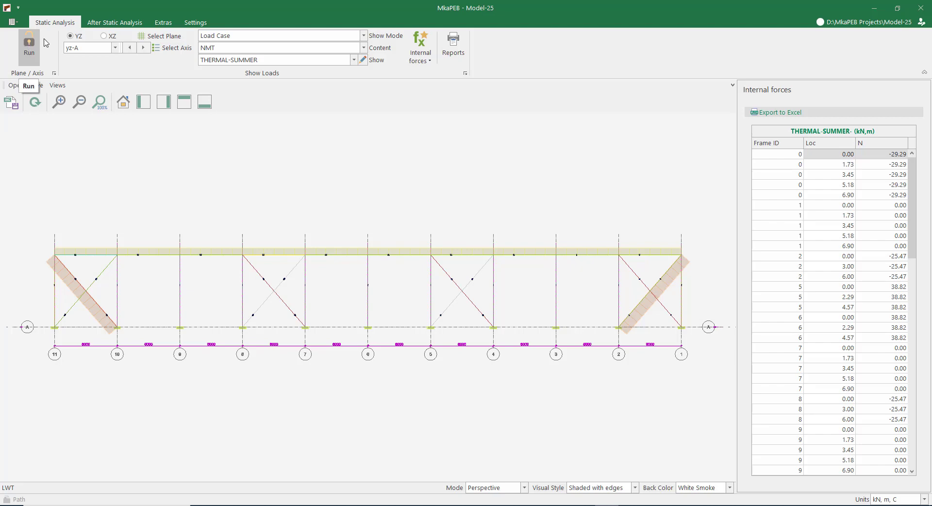
Return to the capacity results and inspect the IS-800 tension ratio of Ø30 brace member 3
left_click(219, 39)
left_click(228, 64)
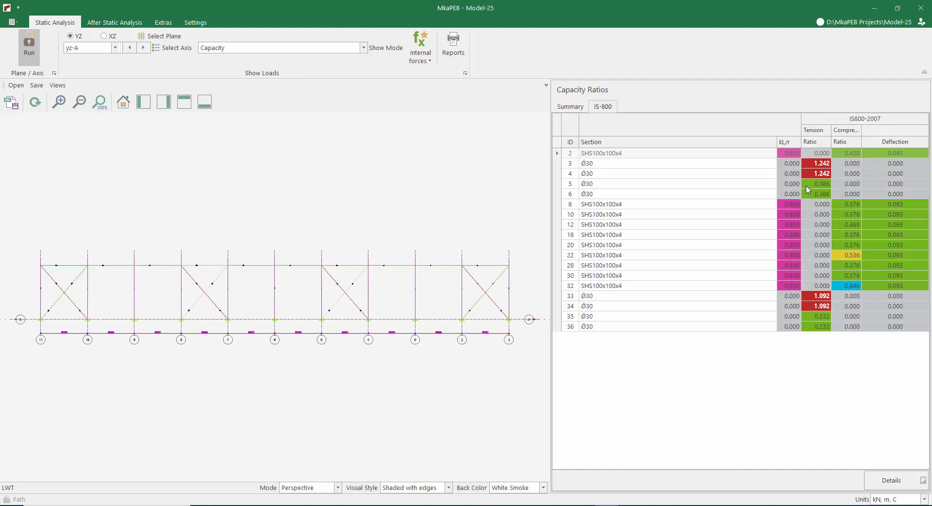
left_click(635, 165)
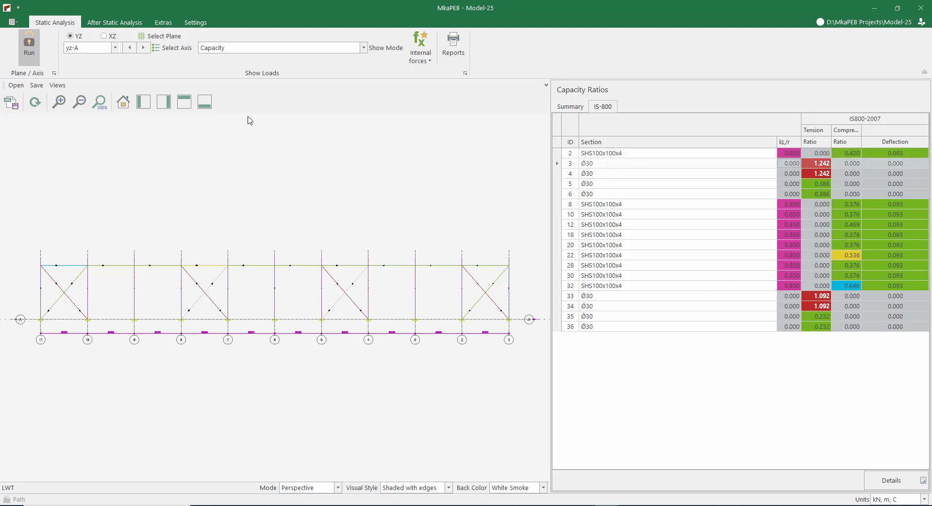
Unlock the analysis results, change all wall stability braces to section L60x6 from the L - EN (EQ) table, and apply the changes
left_click(32, 45)
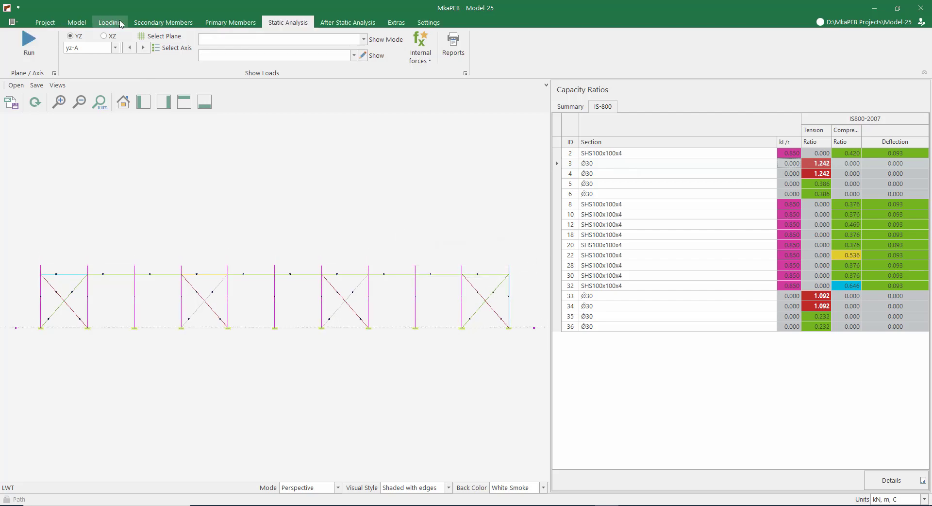
left_click(213, 23)
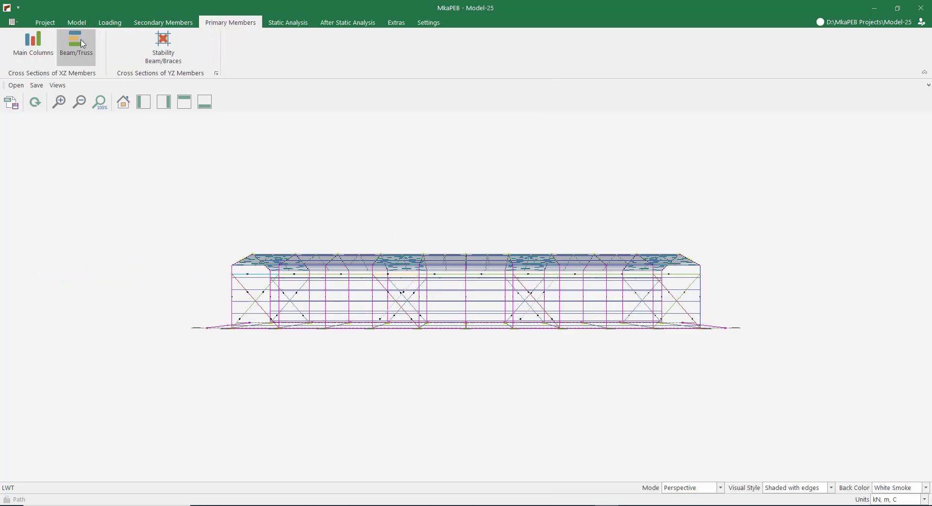
left_click(164, 53)
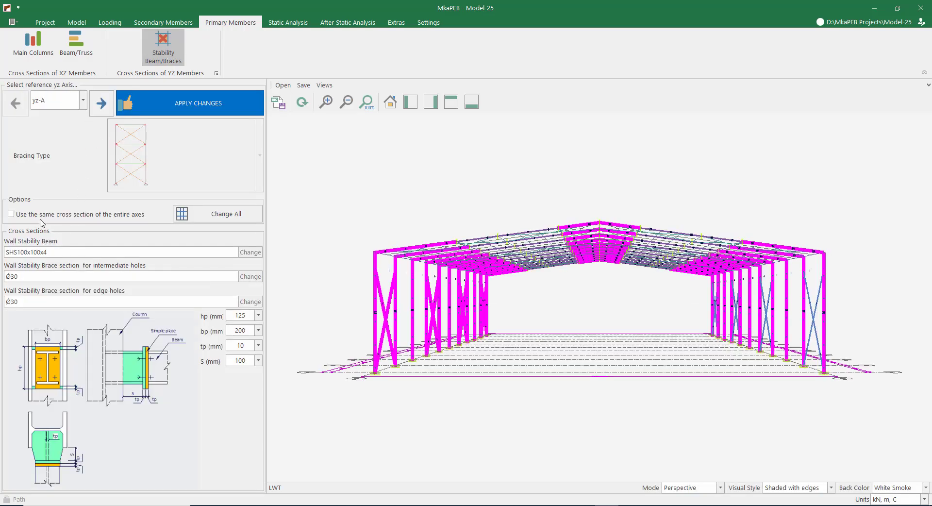
left_click(216, 214)
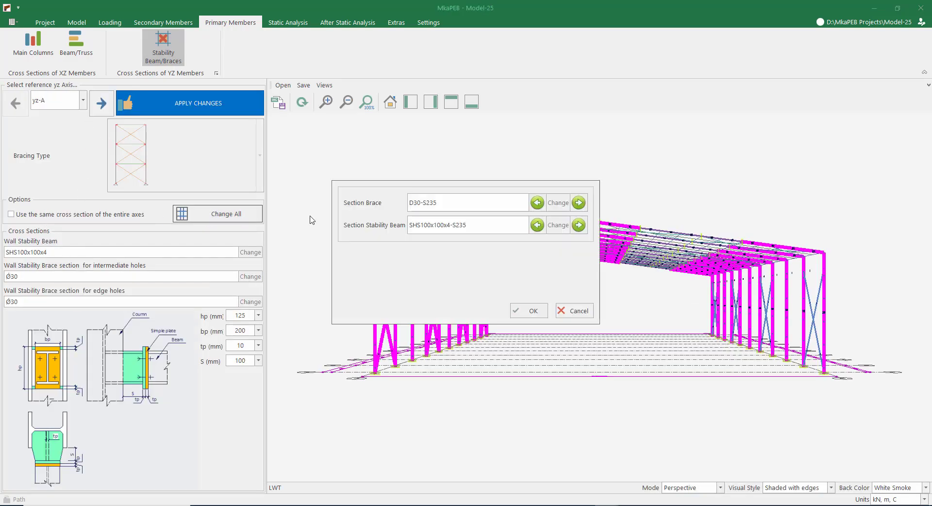
left_click(564, 203)
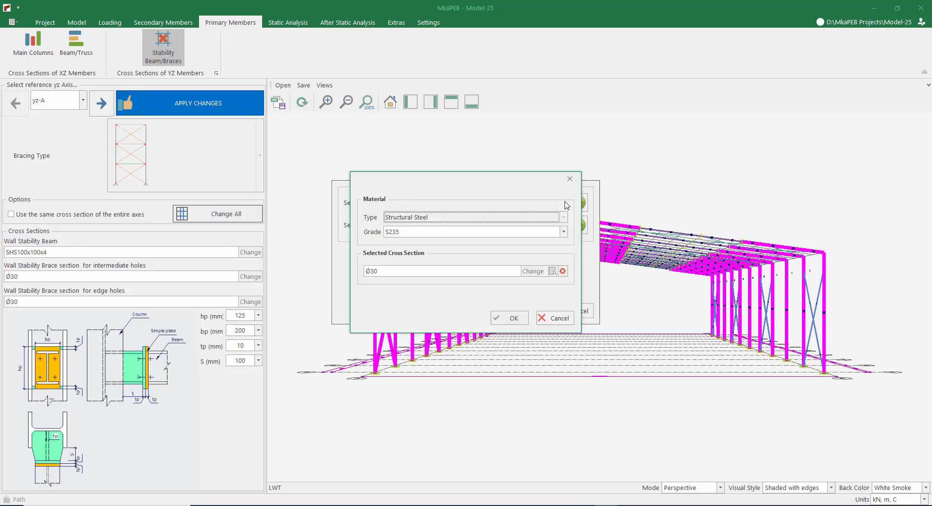
left_click(533, 271)
left_click(367, 118)
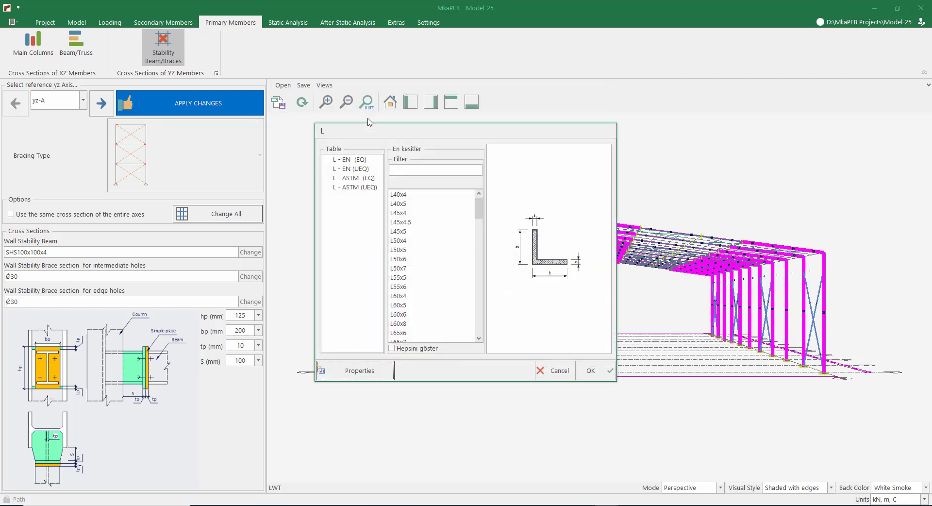
left_click(352, 161)
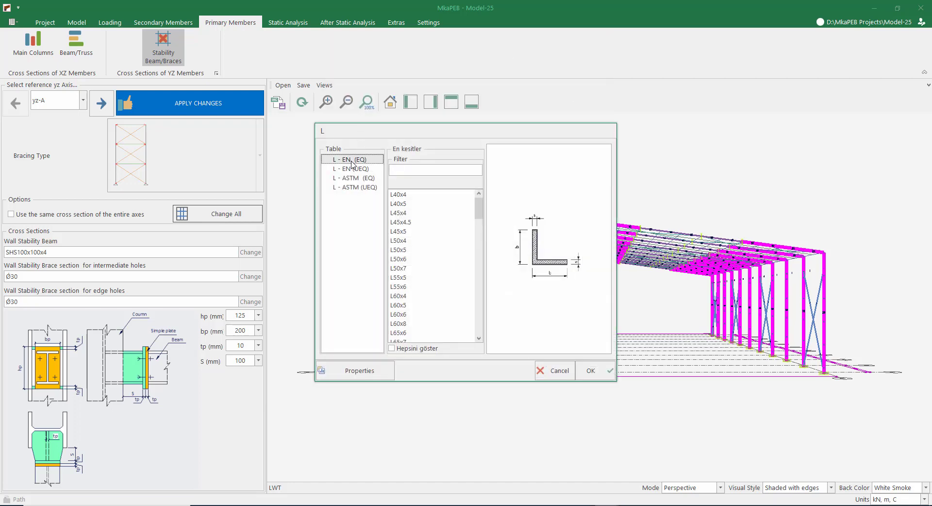
left_click(405, 315)
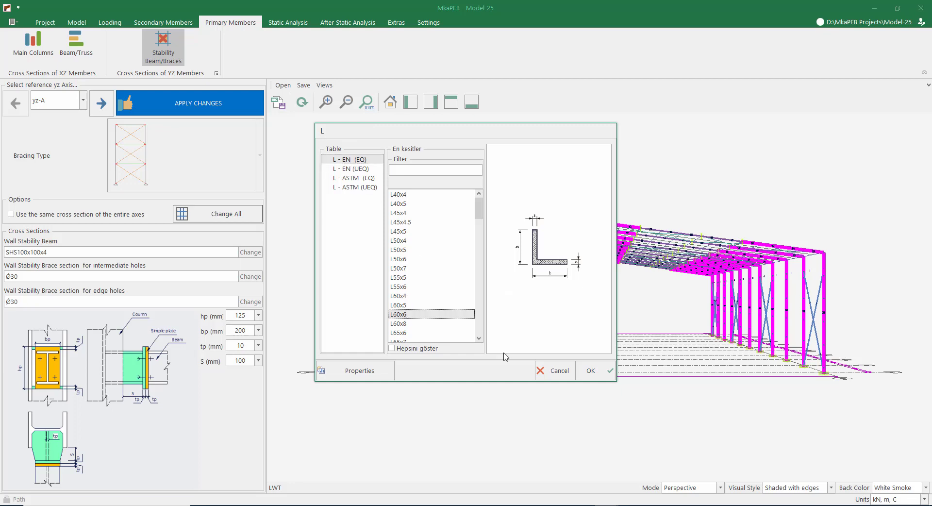
left_click(592, 373)
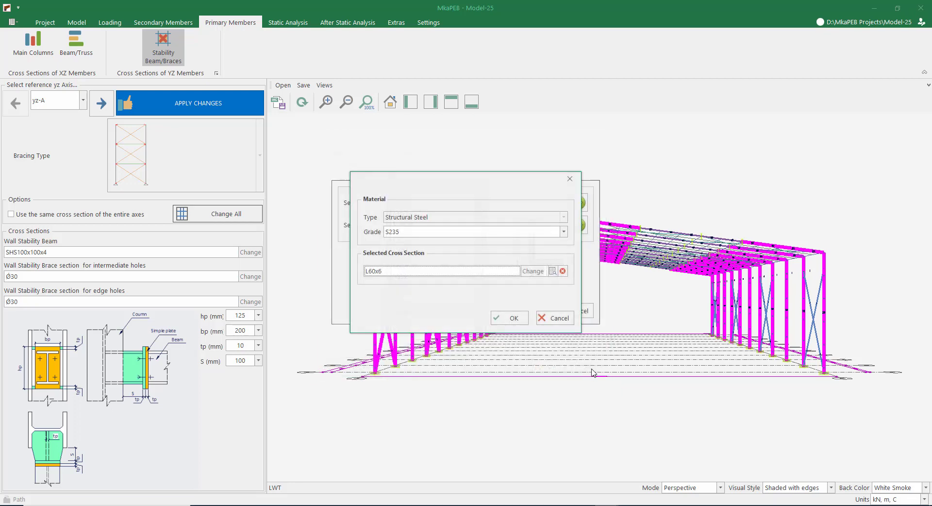
left_click(511, 320)
left_click(526, 311)
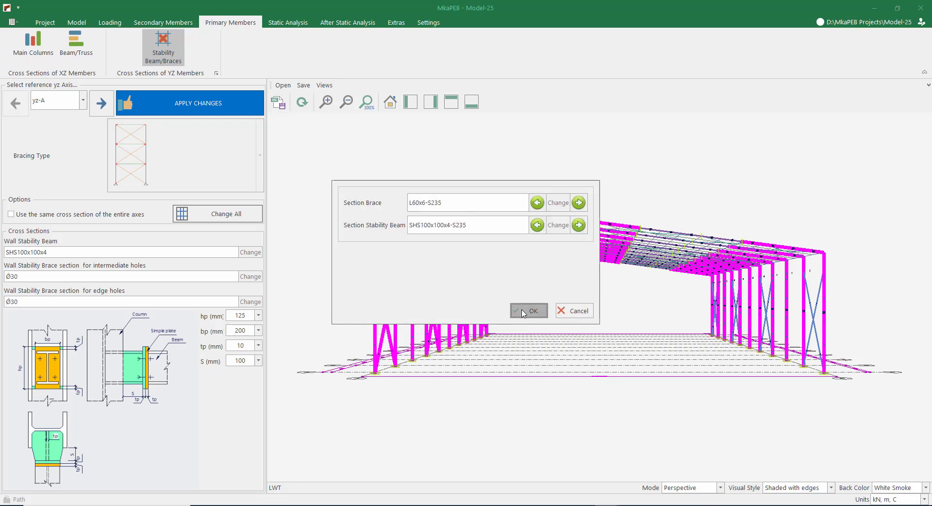
left_click(101, 103)
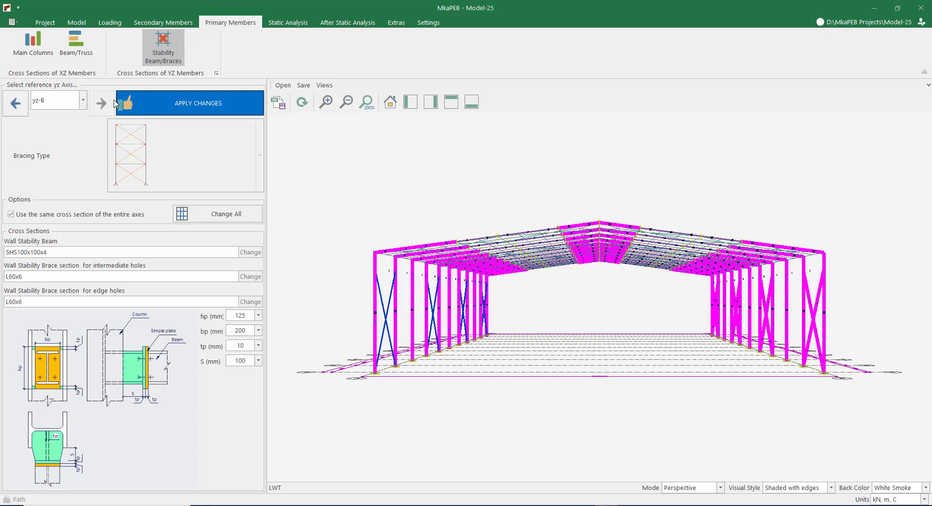
left_click(198, 103)
Rerun the static analysis and inspect the IS-800 tension ratios of the L60x6 braces on axis yz-A
left_click(295, 26)
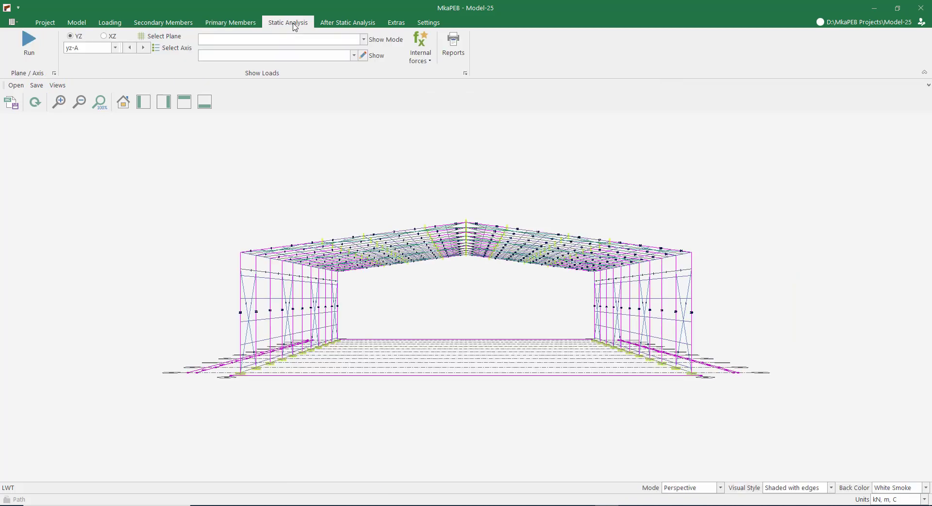
left_click(27, 49)
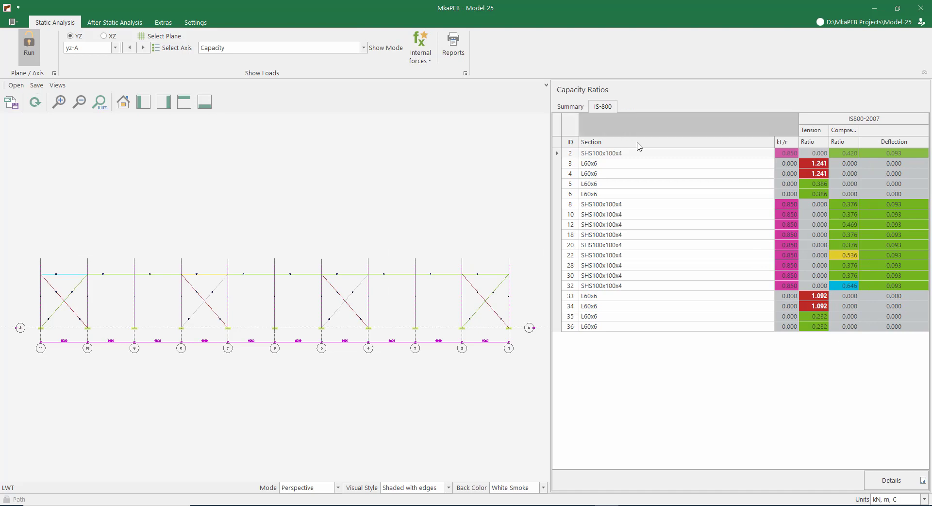
left_click(635, 184)
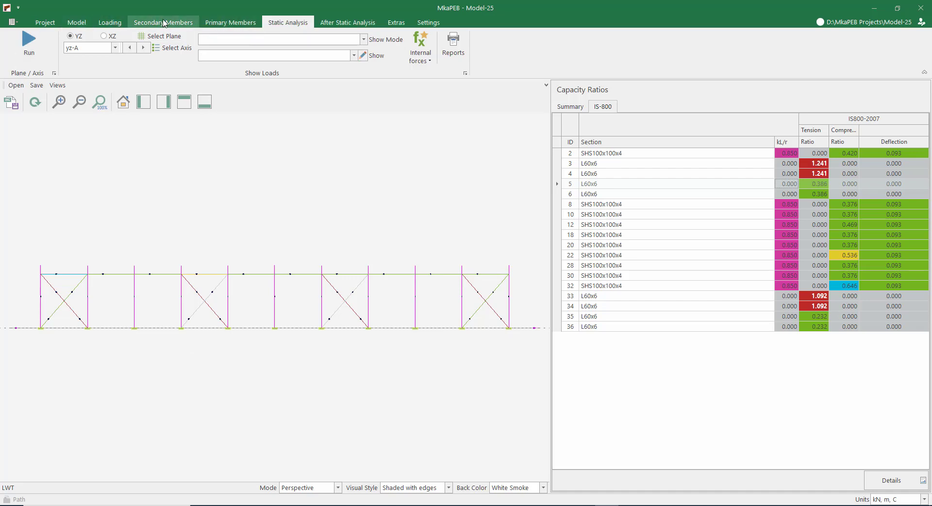
Reopen the stability beam and brace settings and enable using the same cross section for the entire axes
left_click(164, 22)
left_click(230, 23)
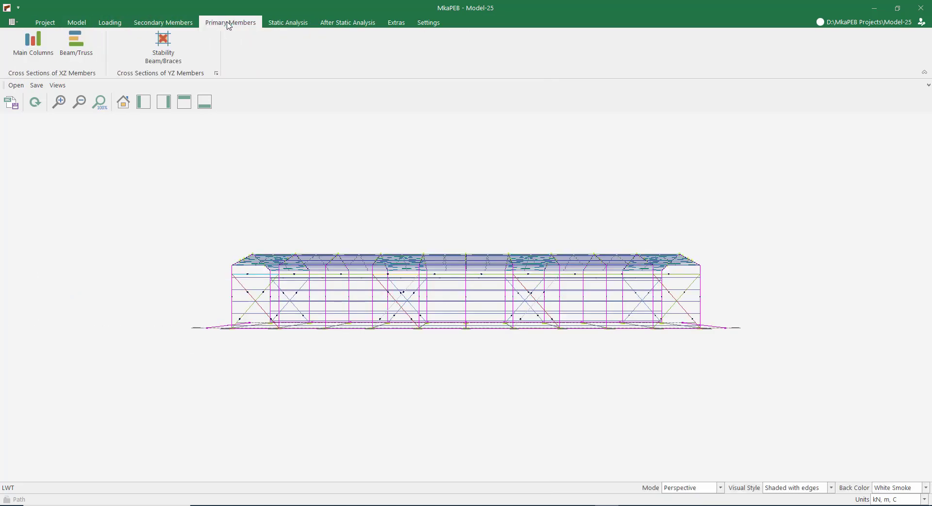
left_click(173, 55)
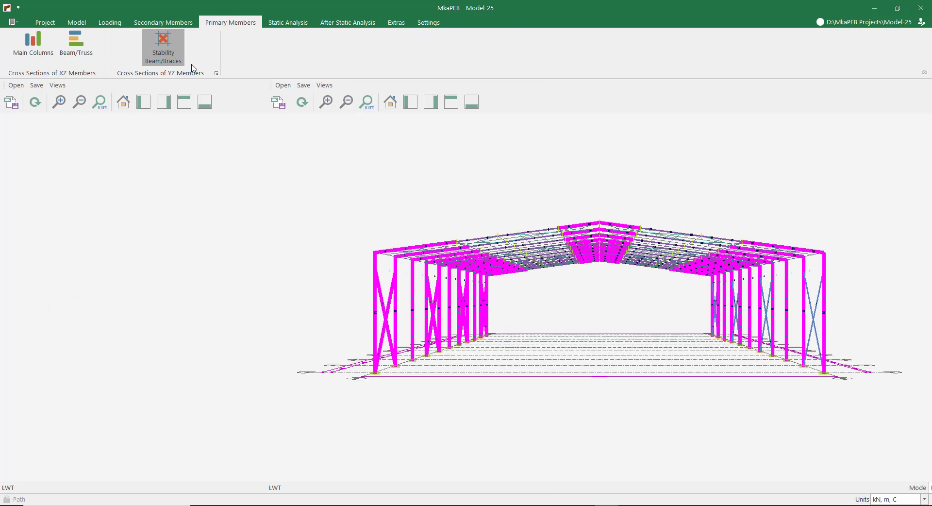
left_click(34, 214)
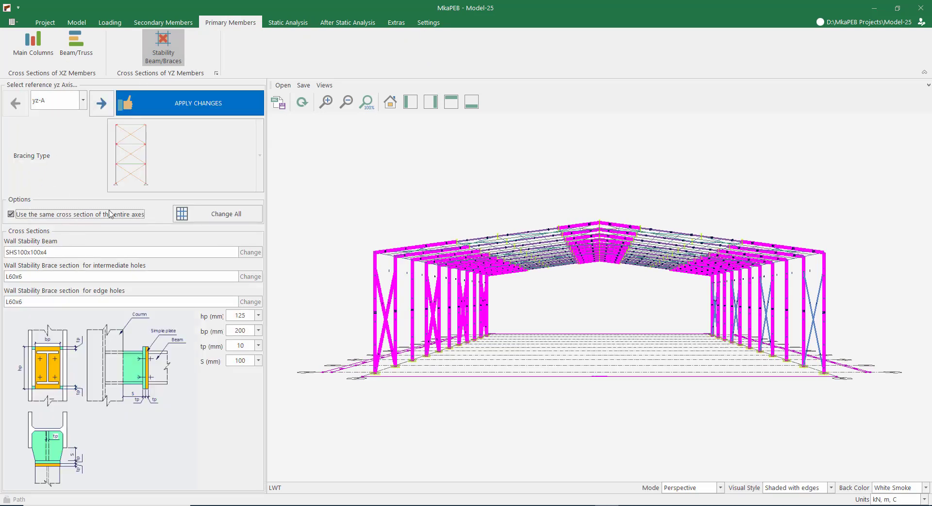
Change all wall stability braces to angle section L80x8 and apply the changes
left_click(219, 215)
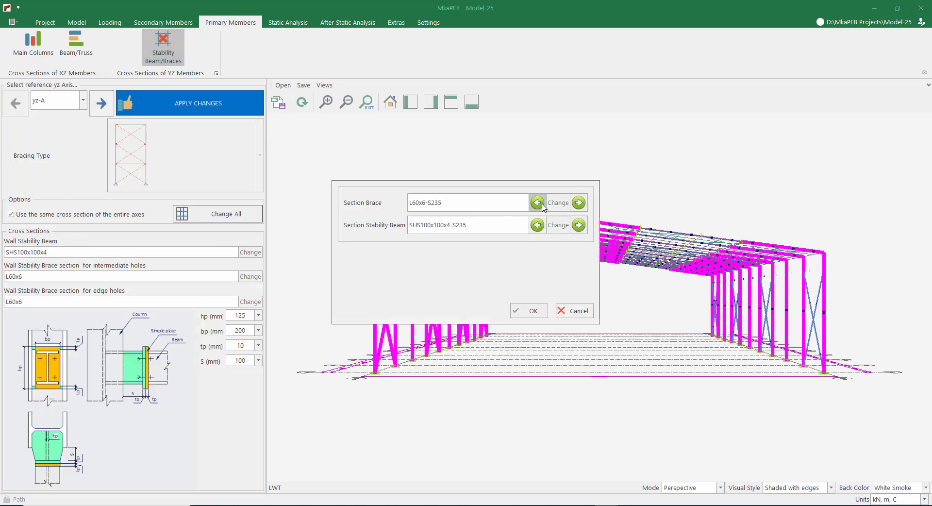
left_click(555, 204)
left_click(534, 274)
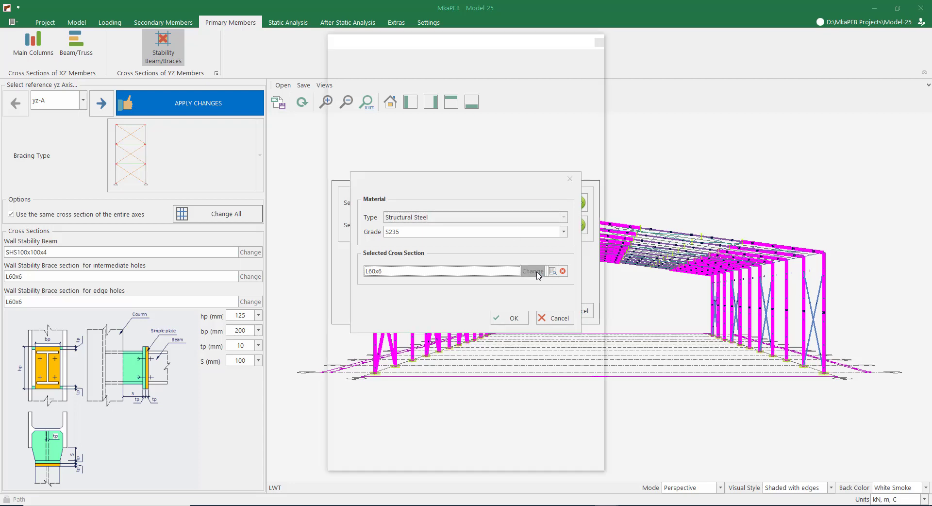
left_click(362, 114)
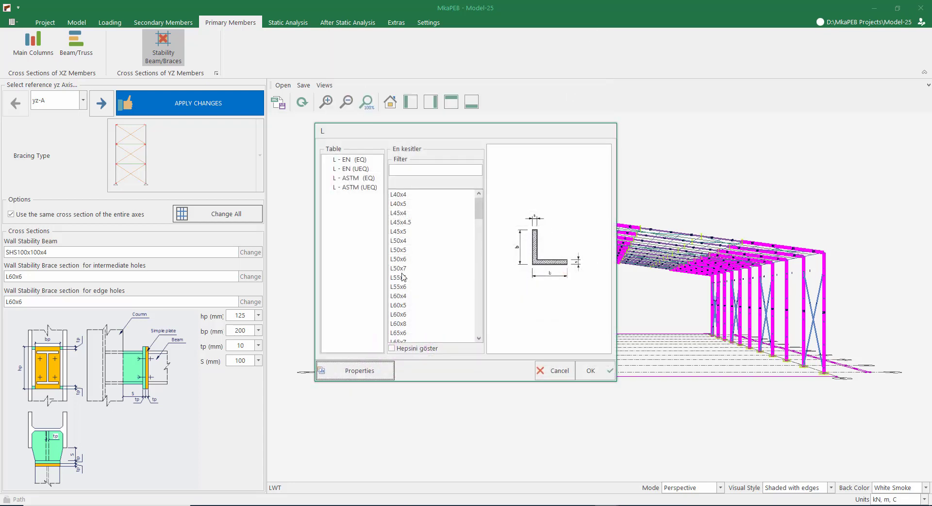
scroll(410, 324, "down", 2)
scroll(407, 335, "down", 1)
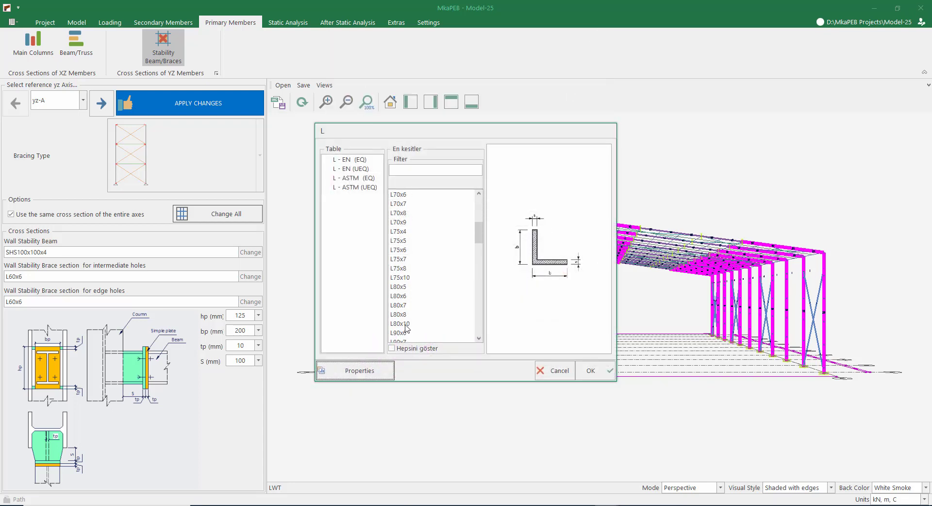
left_click(406, 314)
left_click(589, 370)
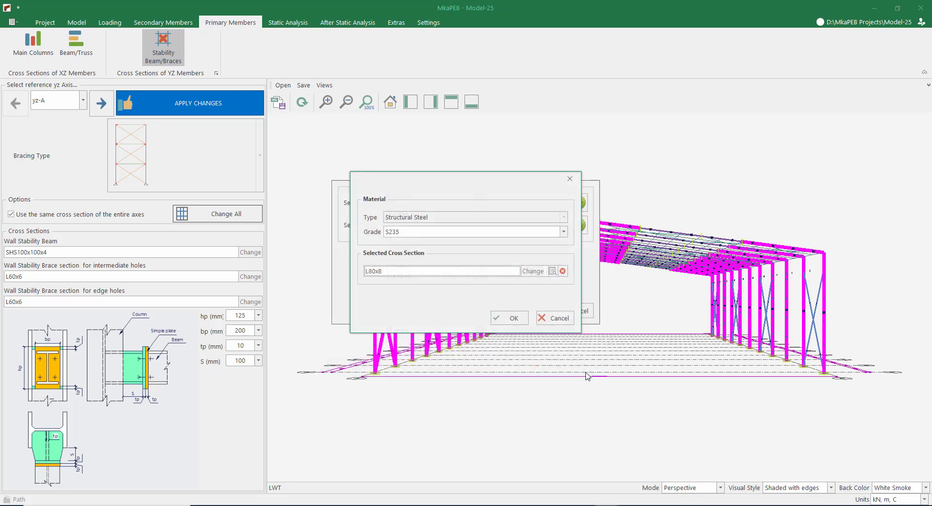
left_click(513, 320)
left_click(514, 308)
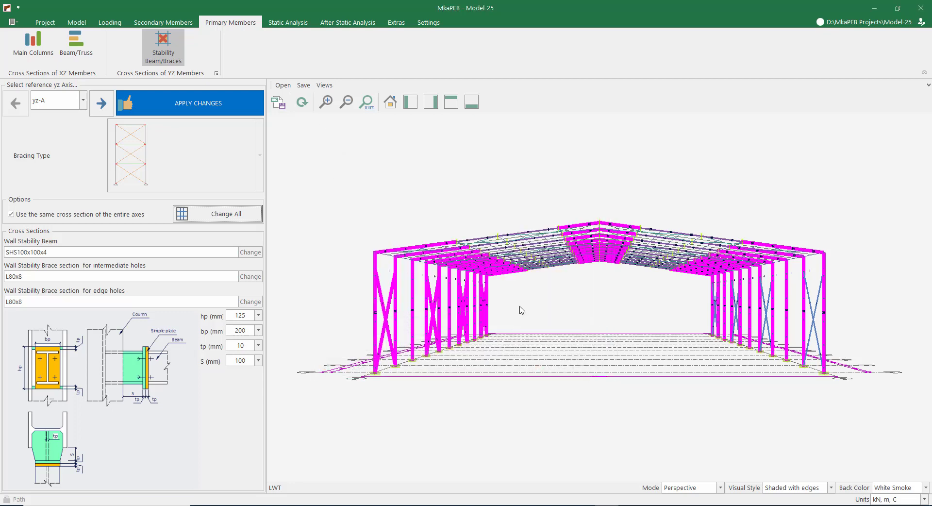
left_click(232, 99)
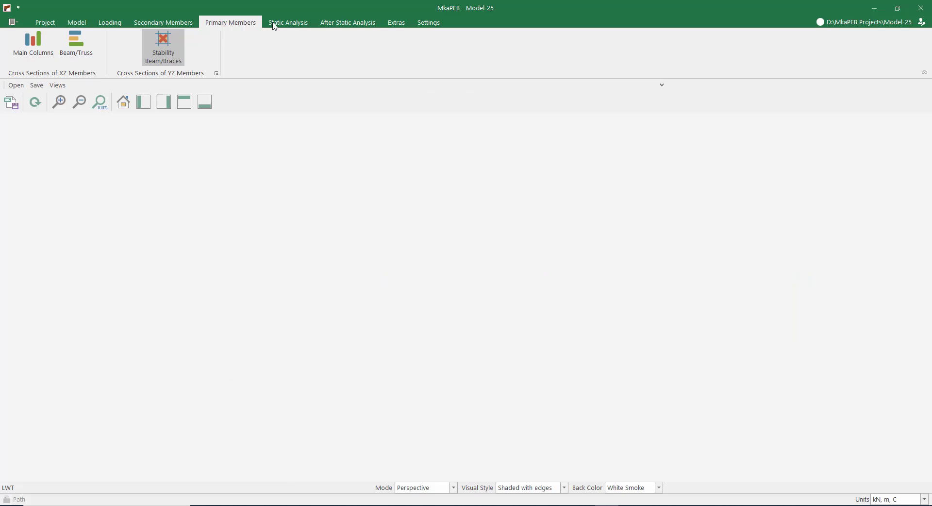
Rerun the static analysis and inspect the IS-800 capacity ratios of the L80x8 braces and of frame xz-2
left_click(275, 23)
left_click(30, 46)
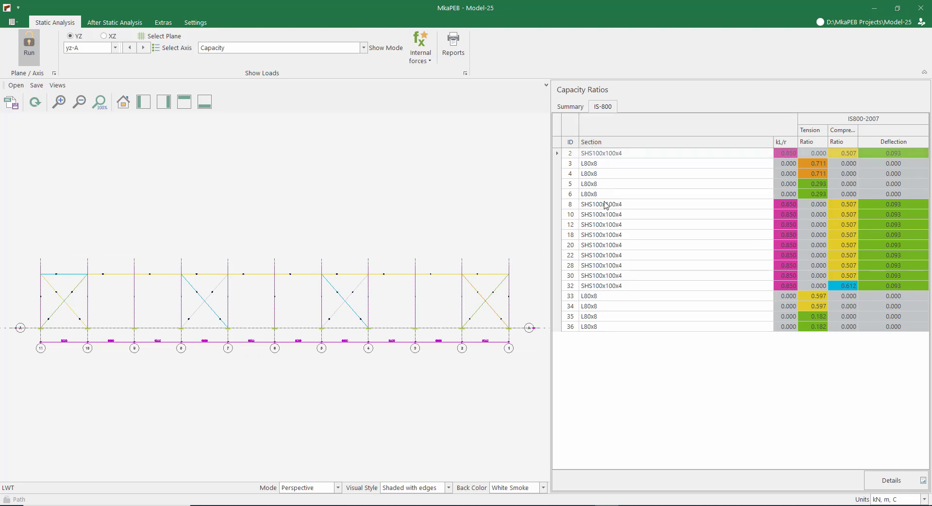
left_click(605, 185)
left_click(608, 174)
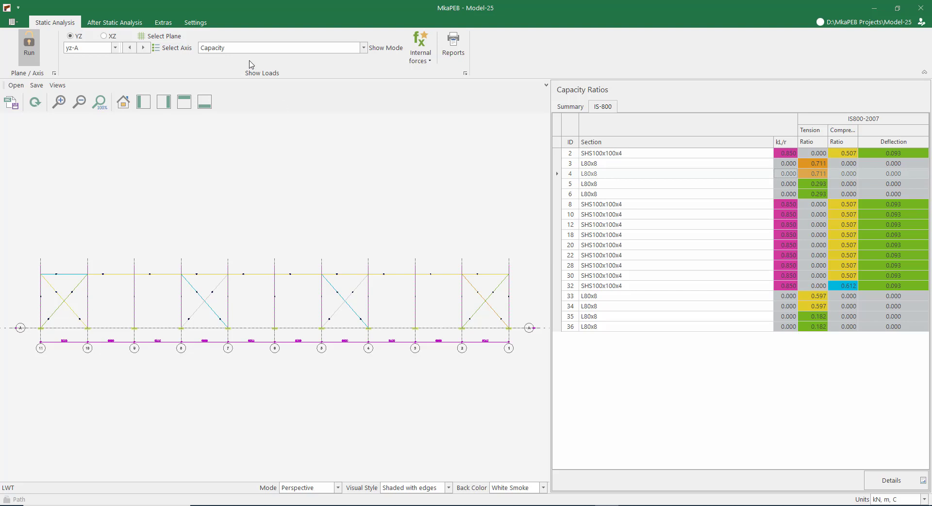
left_click(108, 37)
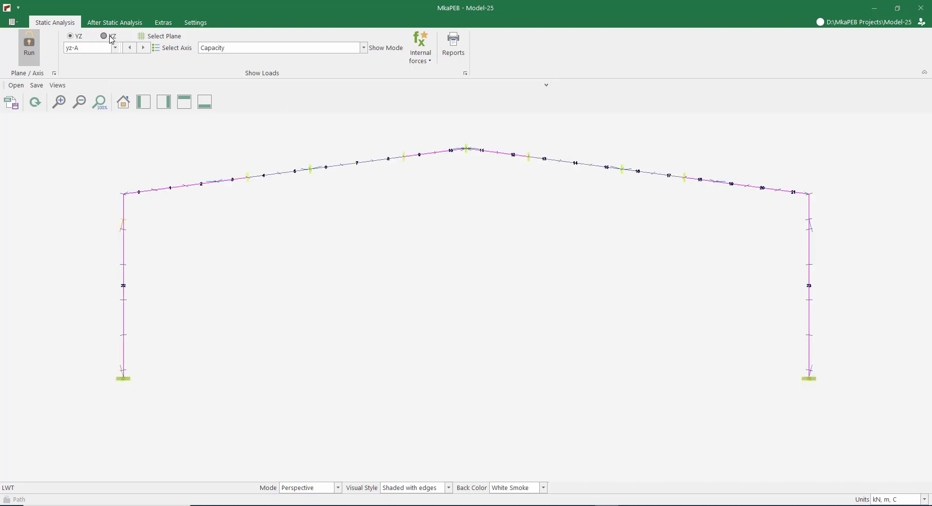
left_click(104, 36)
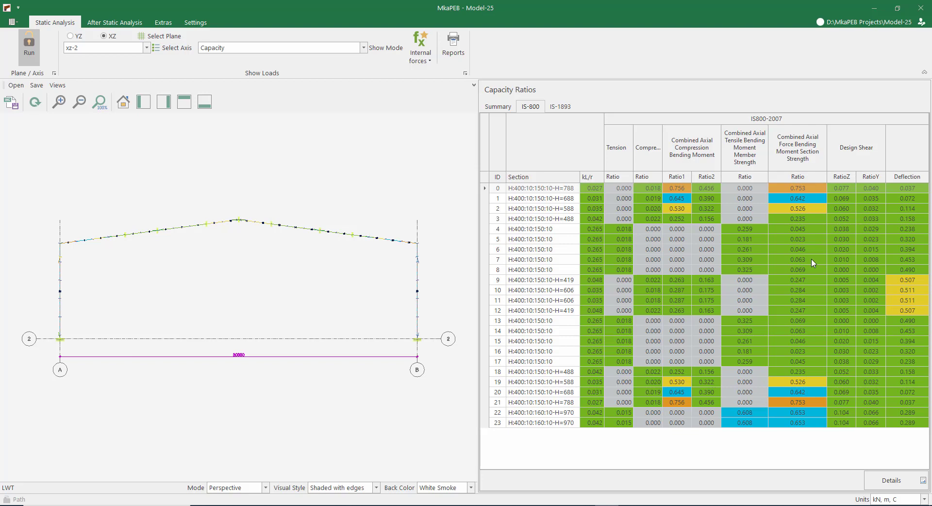
Unlock the analysis results and set the structural steel design code to AISC 360-16: LRFD
left_click(21, 55)
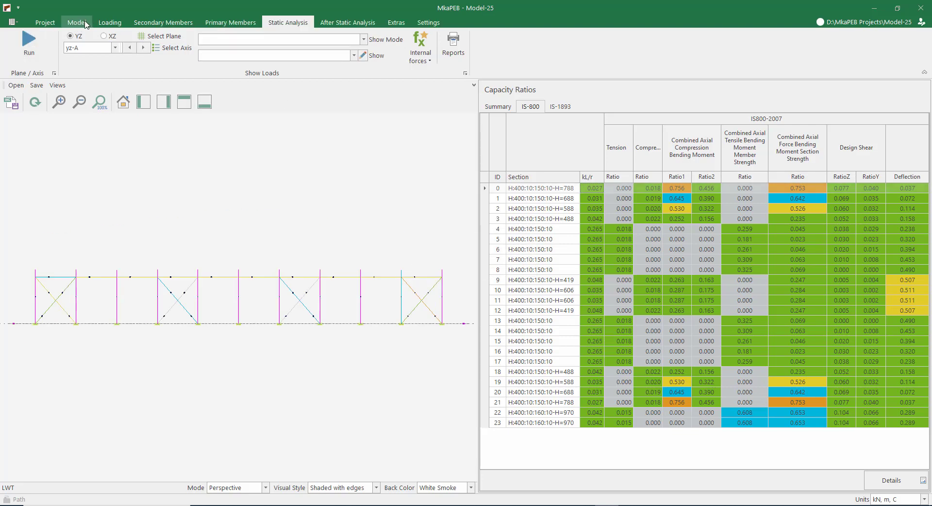
left_click(151, 23)
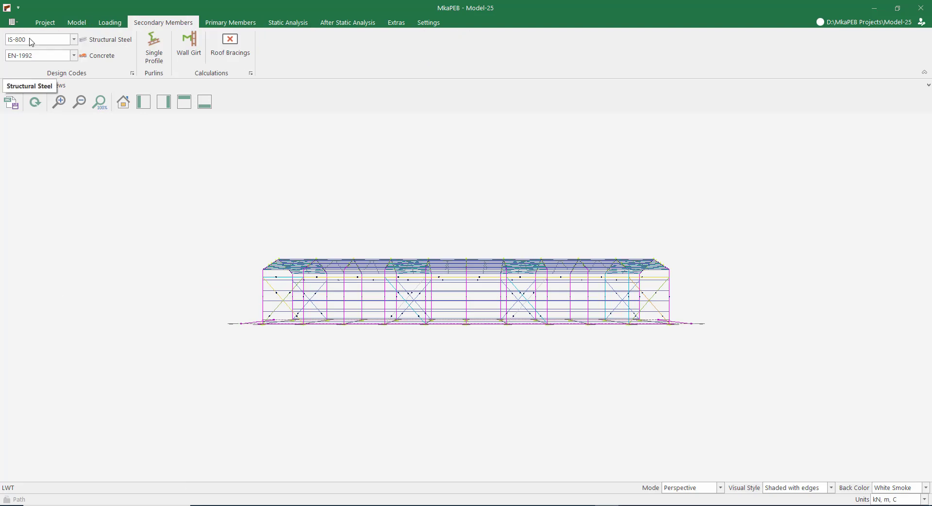
left_click(30, 41)
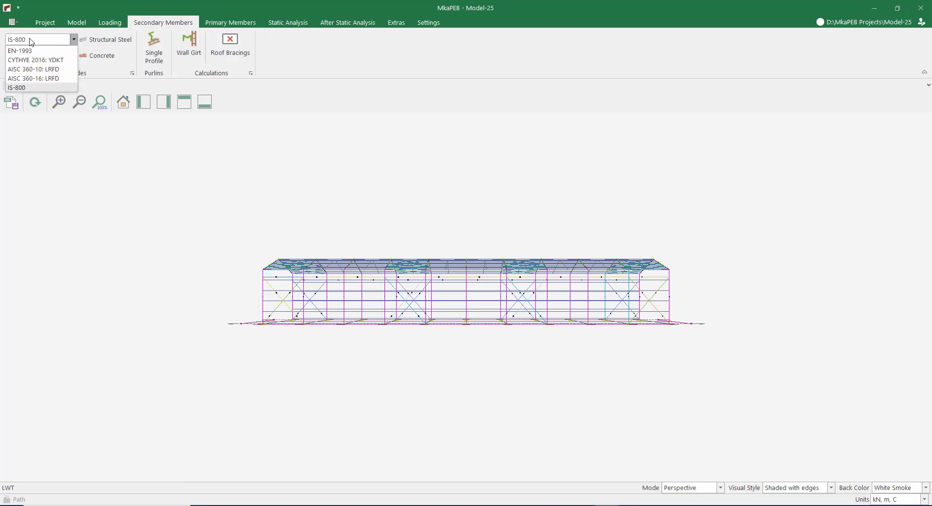
left_click(50, 78)
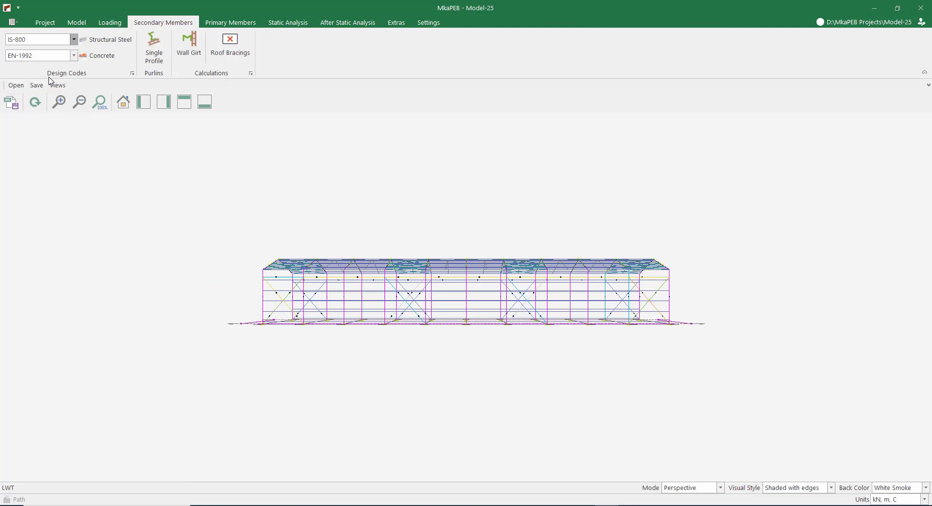
Rerun the static analysis and display the AISC 360-16: LRFD capacity ratios for the members on axis yz-A
left_click(289, 24)
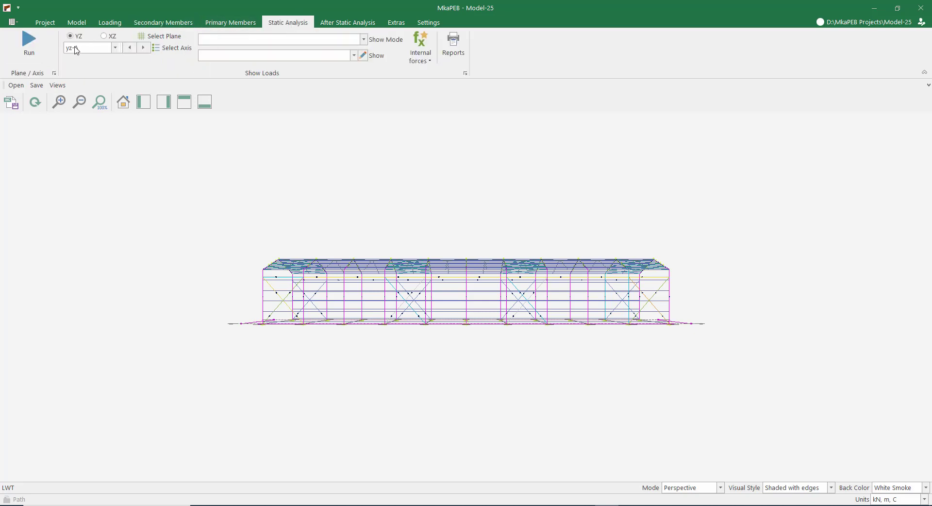
left_click(29, 49)
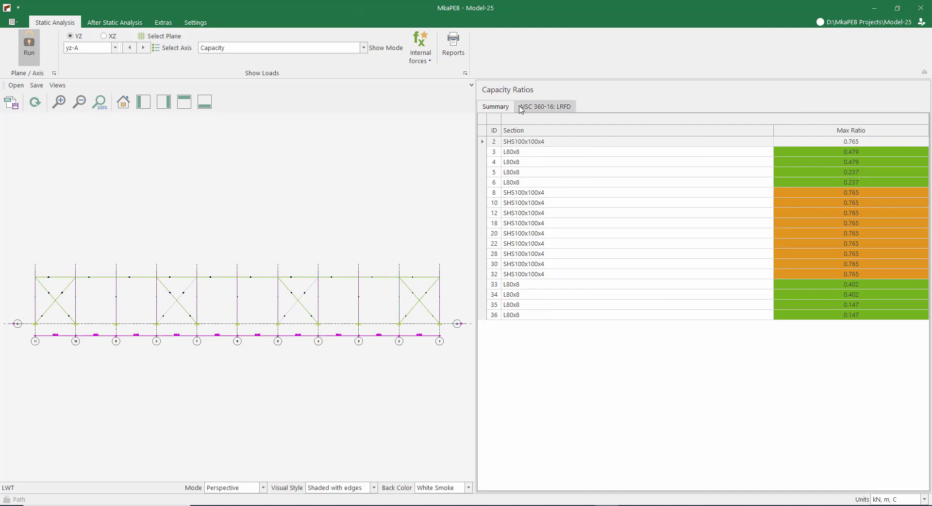
left_click(539, 107)
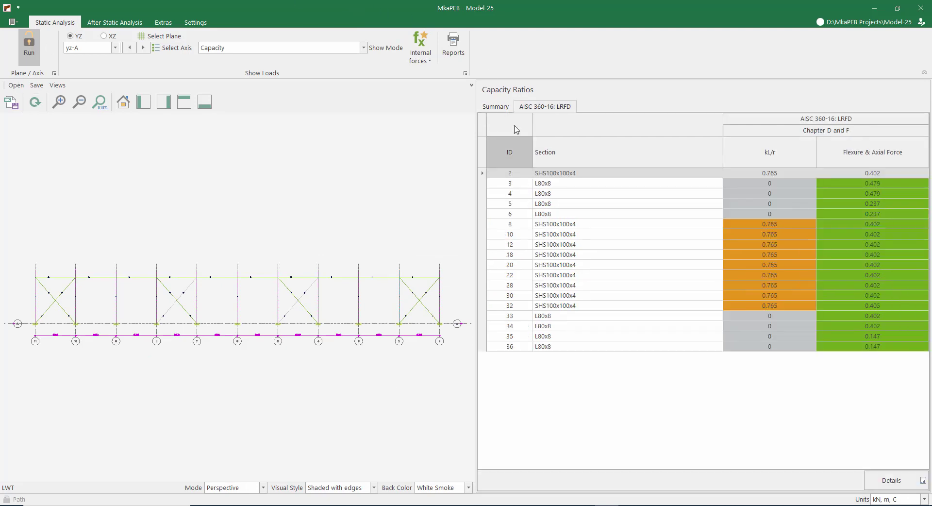
Review the capacity ratio summary for the axis yz-A members, widen the model view, and return to the AISC 360-16: LRFD results
left_click(504, 108)
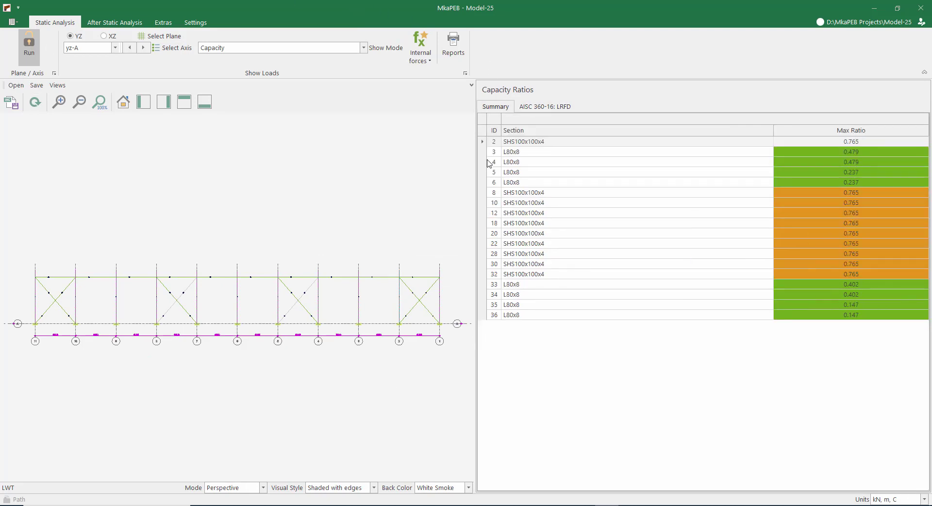
left_click_drag(474, 170, 596, 170)
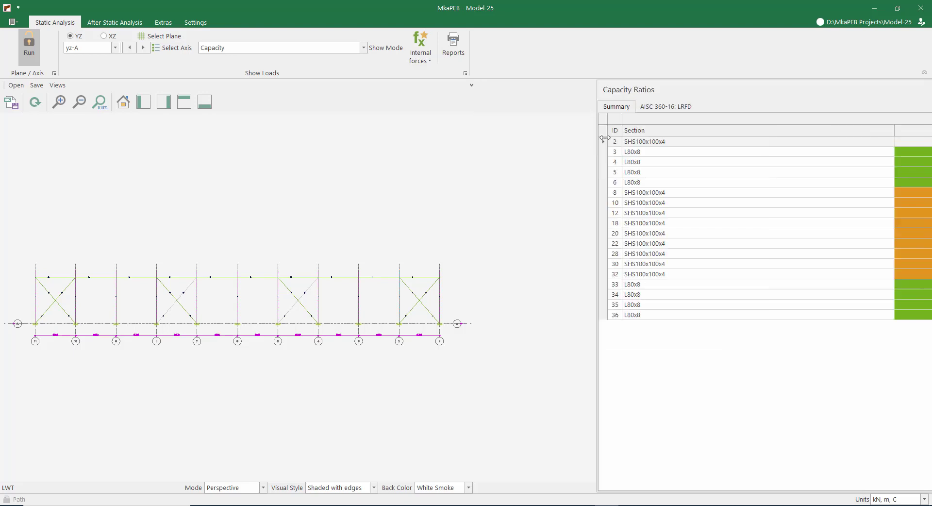
left_click(657, 108)
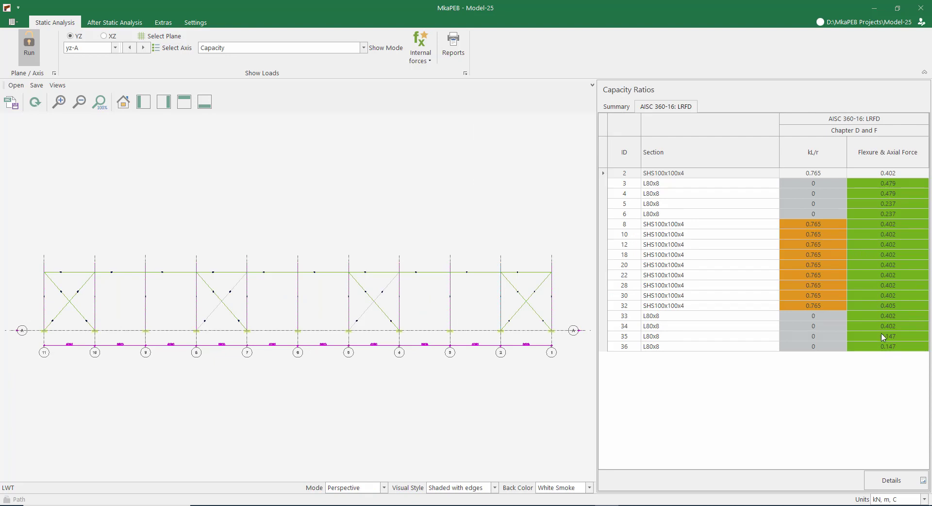
Inspect the AISC 360-16: LRFD flexure and axial force ratios and the IS-1893 slenderness ratios of frame xz-2
left_click(104, 37)
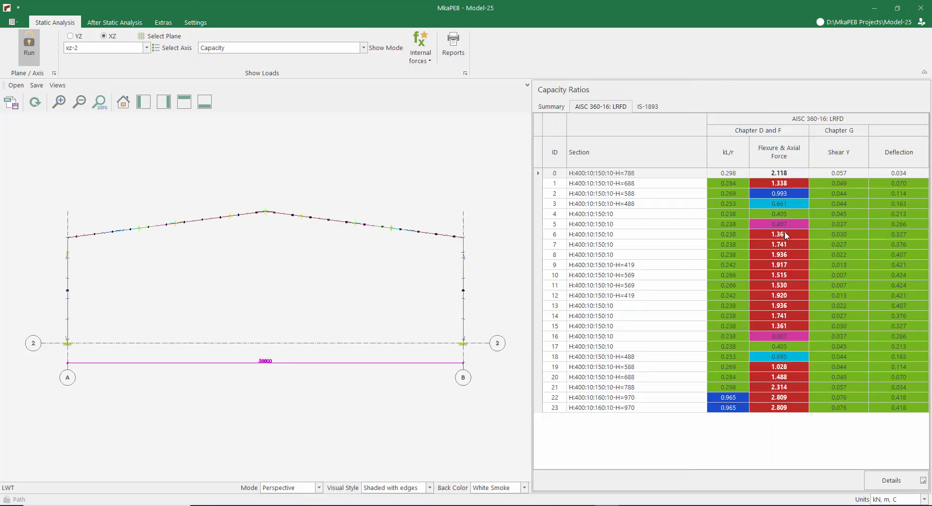
left_click(788, 184)
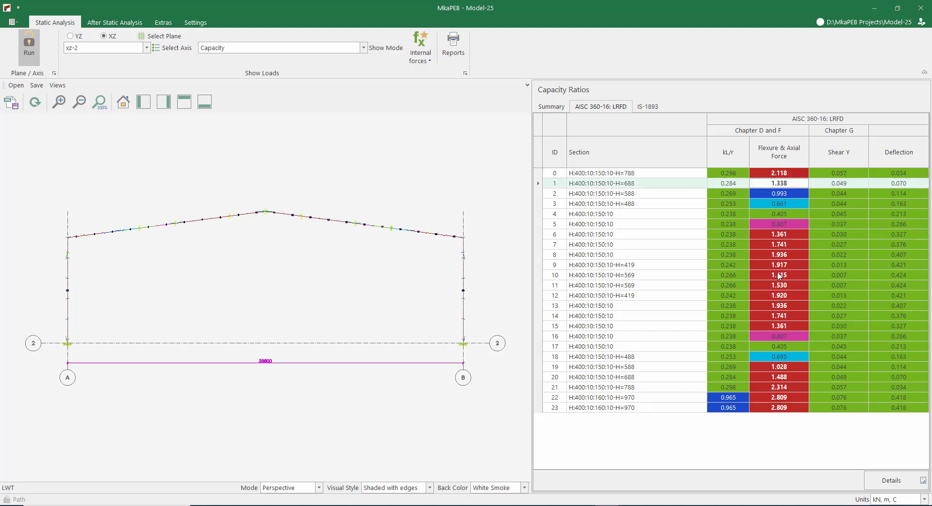
left_click(782, 387)
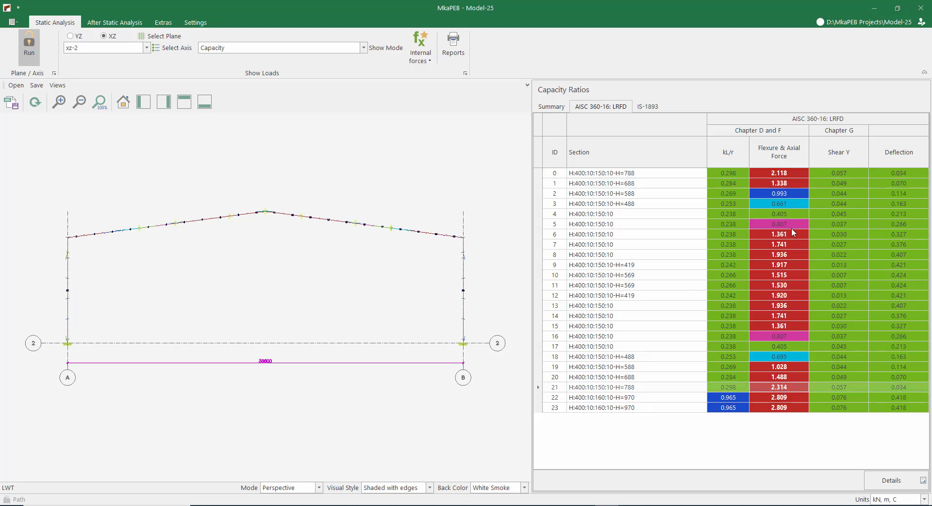
left_click(653, 109)
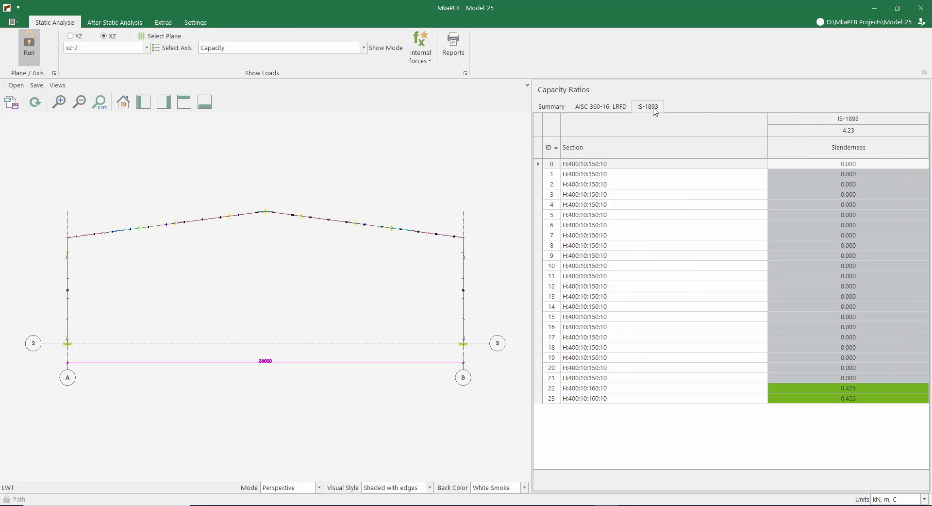
left_click(606, 111)
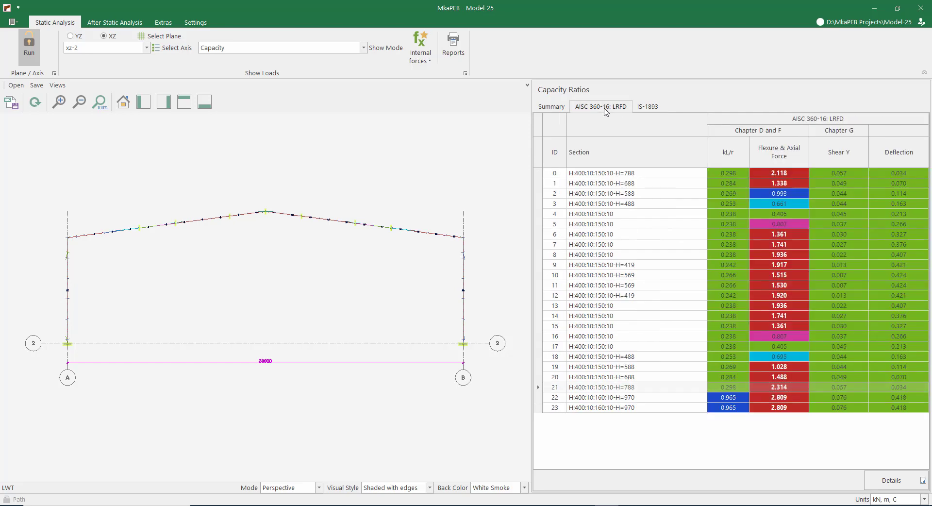
Unlock the analysis results and assign beam lateral supports to nodes 2, 4, 6, 8, 10 and 12 of the roof truss
left_click(29, 46)
left_click(77, 23)
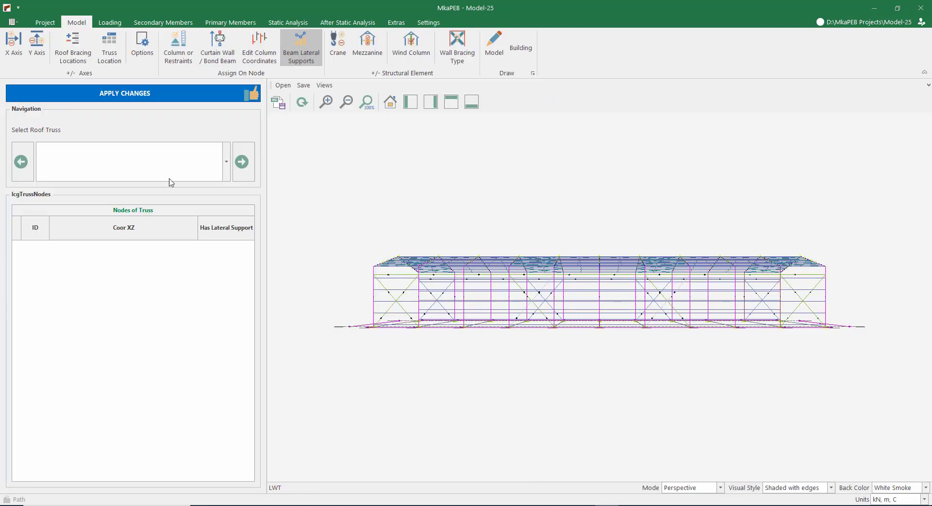
left_click(107, 175)
left_click(115, 204)
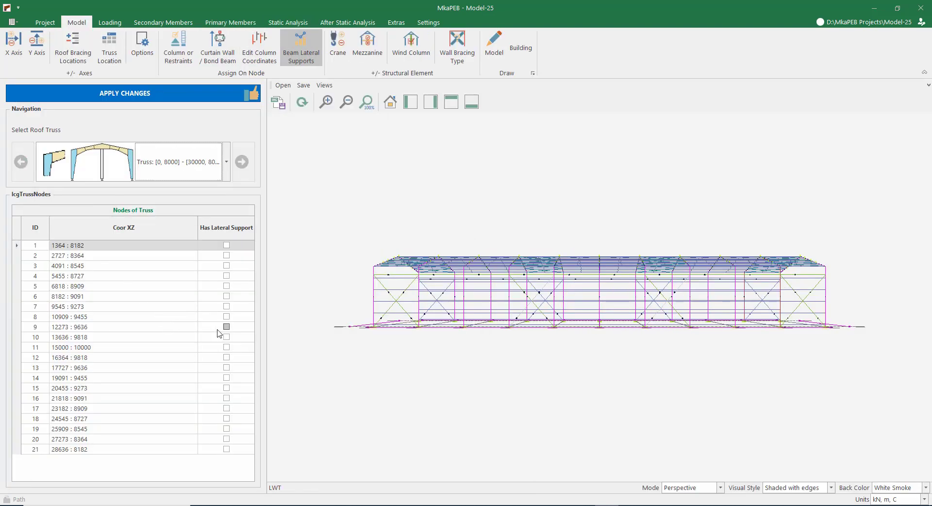
left_click(227, 336)
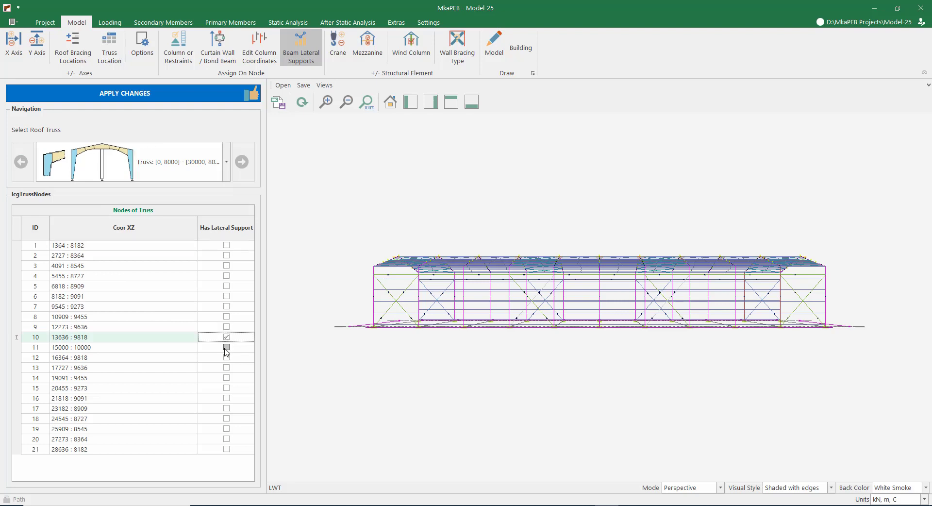
left_click(227, 357)
left_click(227, 317)
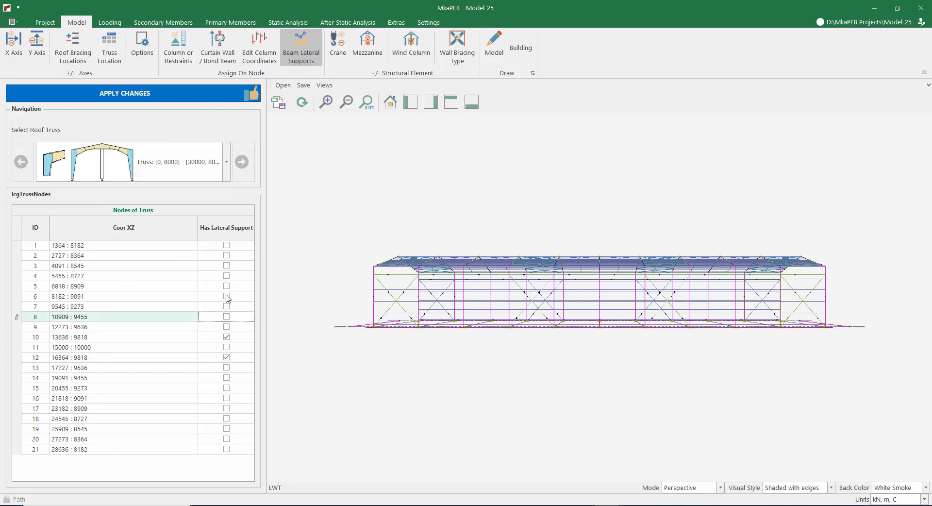
left_click(227, 296)
left_click(227, 276)
left_click(227, 255)
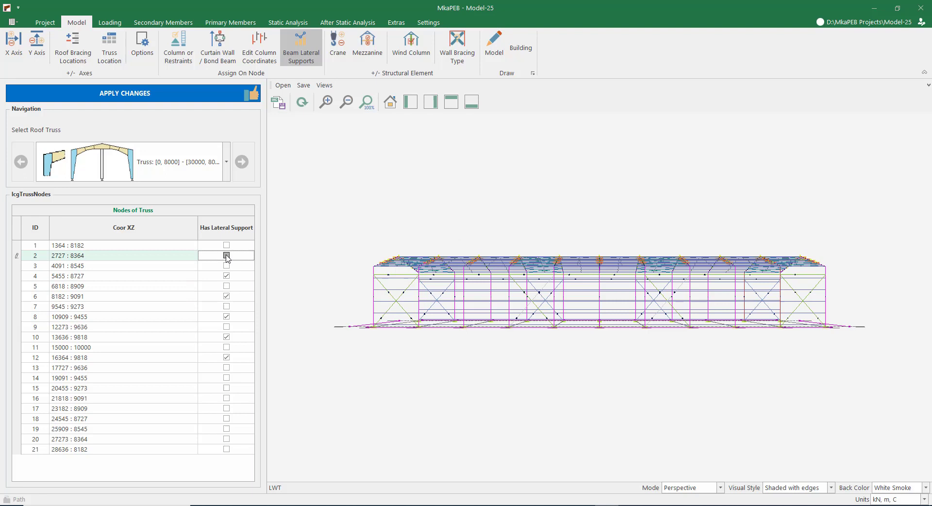
Assign lateral supports to roof truss nodes 14, 16, 18 and 20 and apply the changes
left_click(227, 378)
left_click(227, 398)
left_click(227, 418)
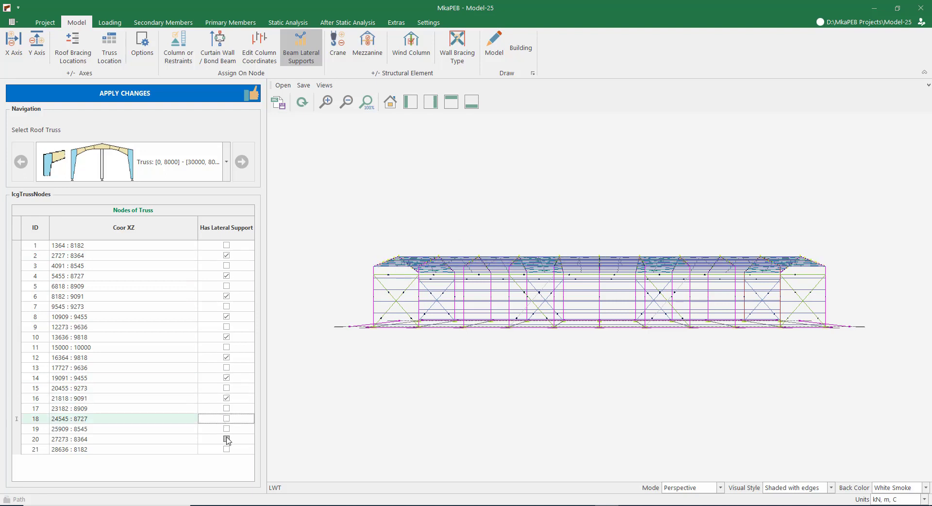
left_click(227, 439)
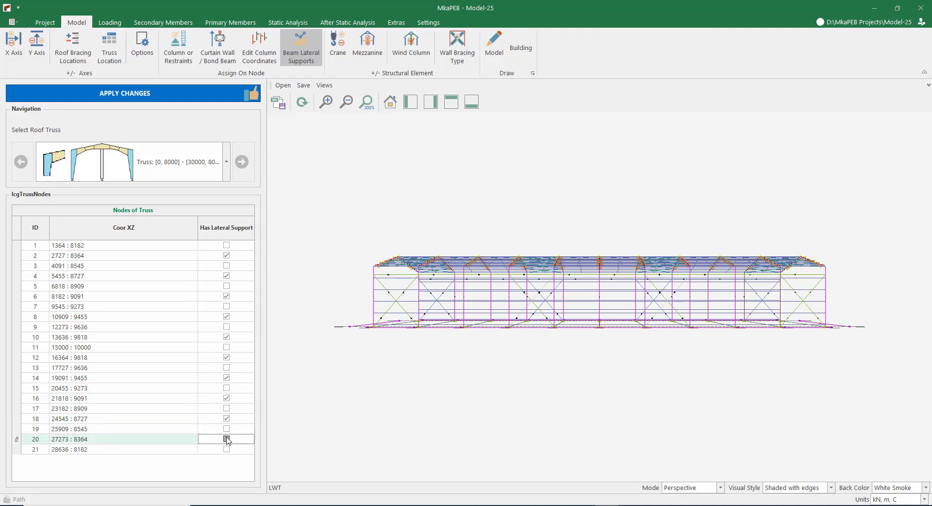
left_click(187, 97)
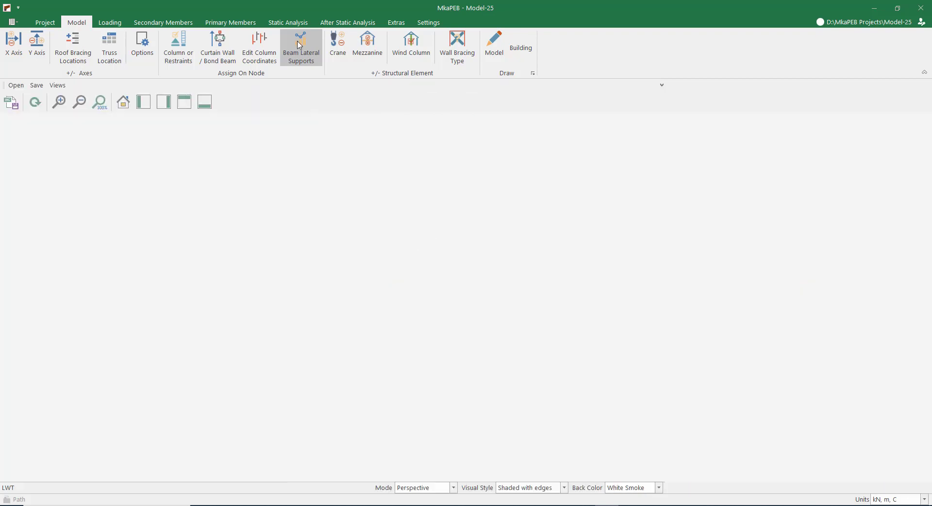
Rerun the static analysis and inspect the AISC 360-16: LRFD capacity ratios of frame xz-2, including its columns
left_click(298, 23)
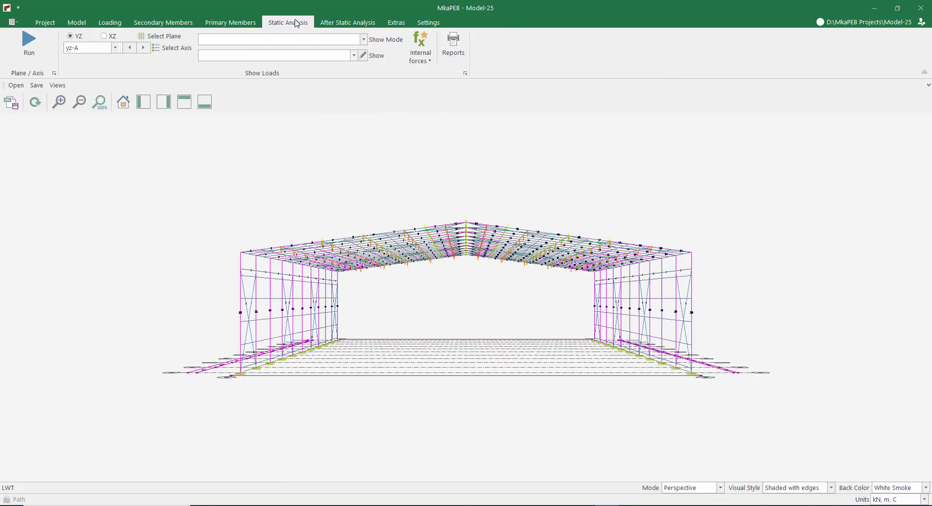
left_click(37, 52)
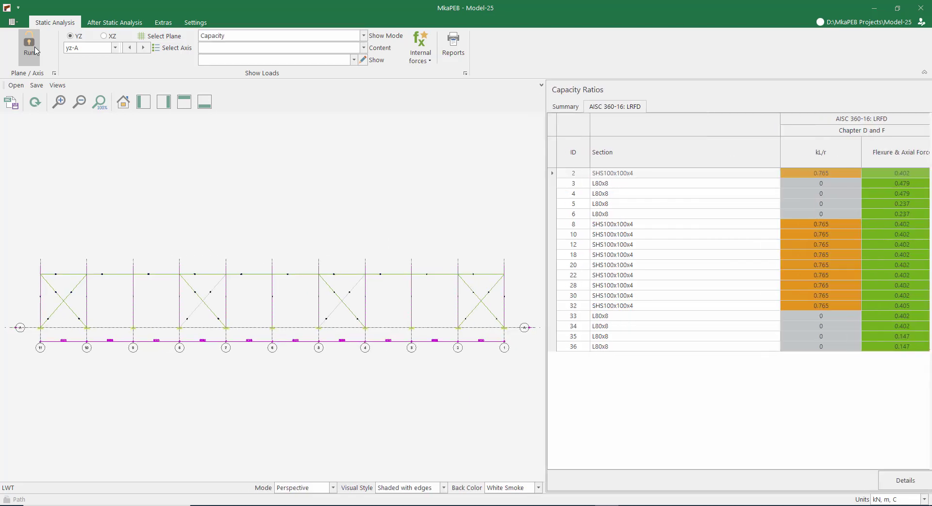
left_click(110, 38)
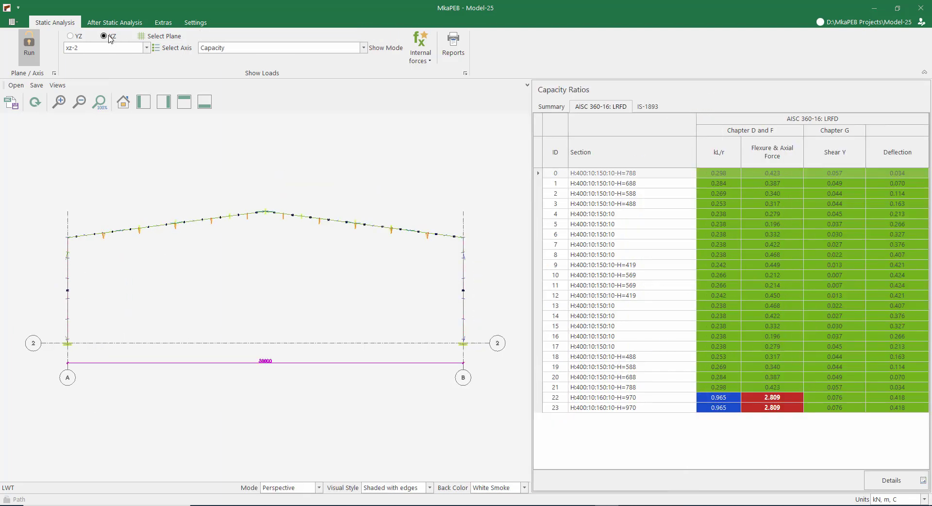
left_click(651, 407)
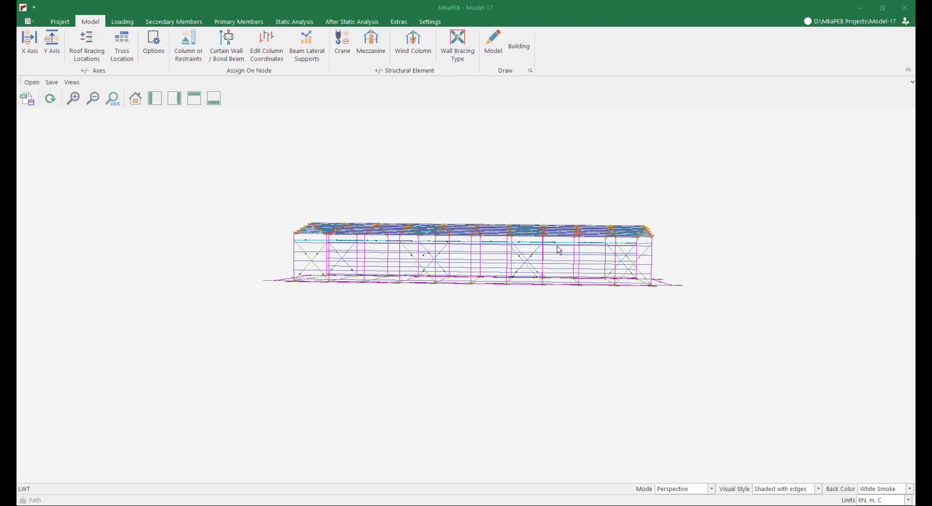
Set the wall girts on axis yz-A to provide lateral support for the columns
middle_click_drag(505, 242, 518, 282)
scroll(519, 282, "up", 6)
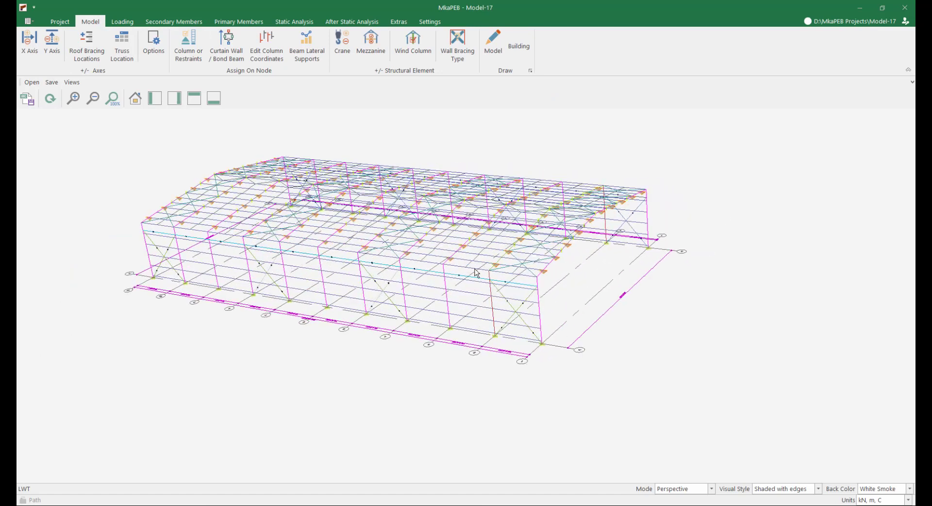
mouse_move(478, 253)
middle_mouse_down()
mouse_move(492, 235)
mouse_move(477, 276)
mouse_move(479, 269)
middle_mouse_up()
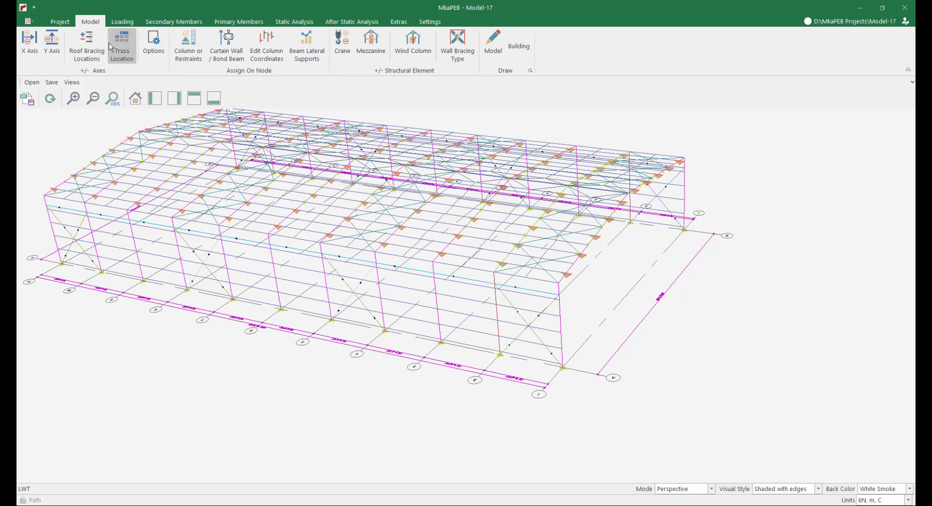
left_click(187, 25)
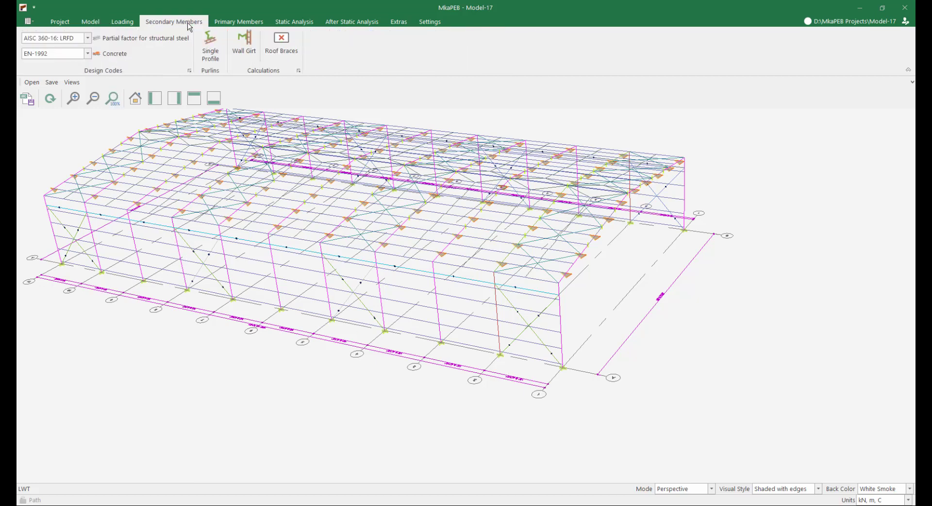
left_click(244, 52)
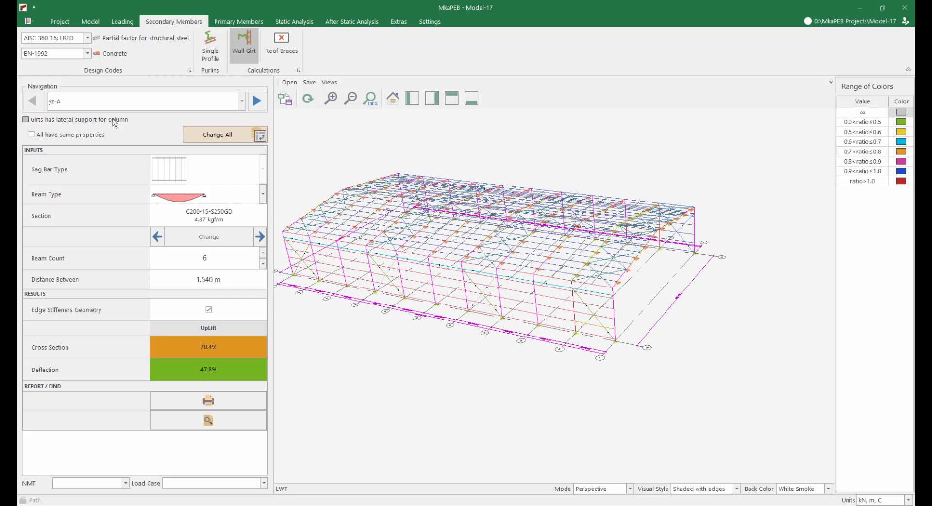
left_click(79, 120)
scroll(645, 331, "up", 5)
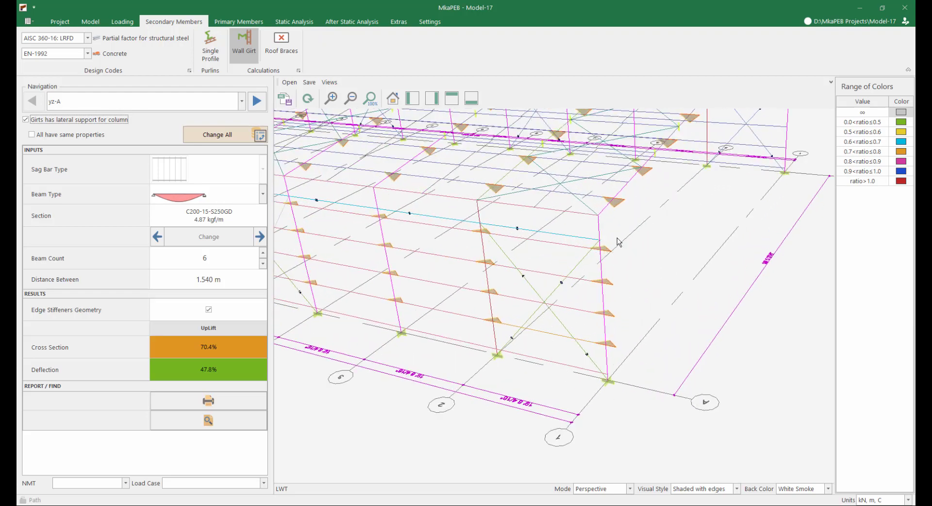
Set the wall girts on axis yz-B to provide lateral support for the columns
left_click(202, 106)
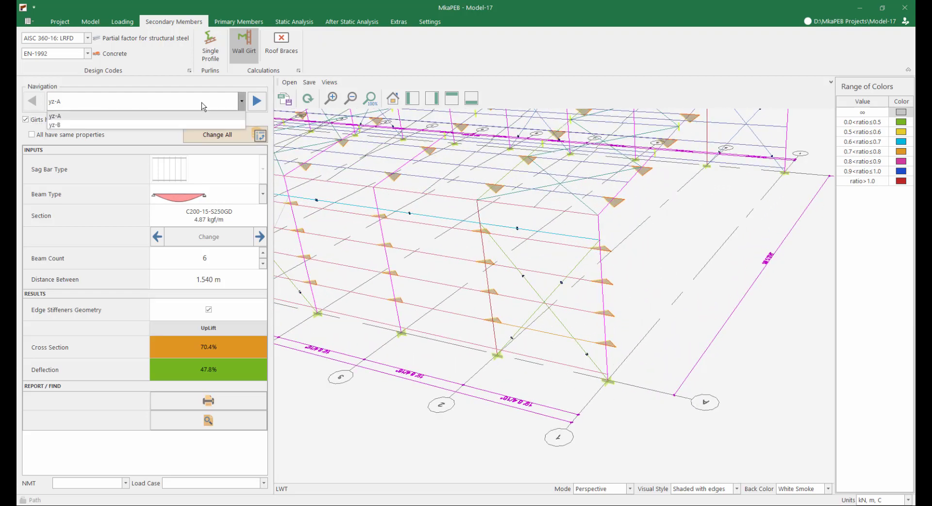
left_click(93, 124)
left_click(25, 120)
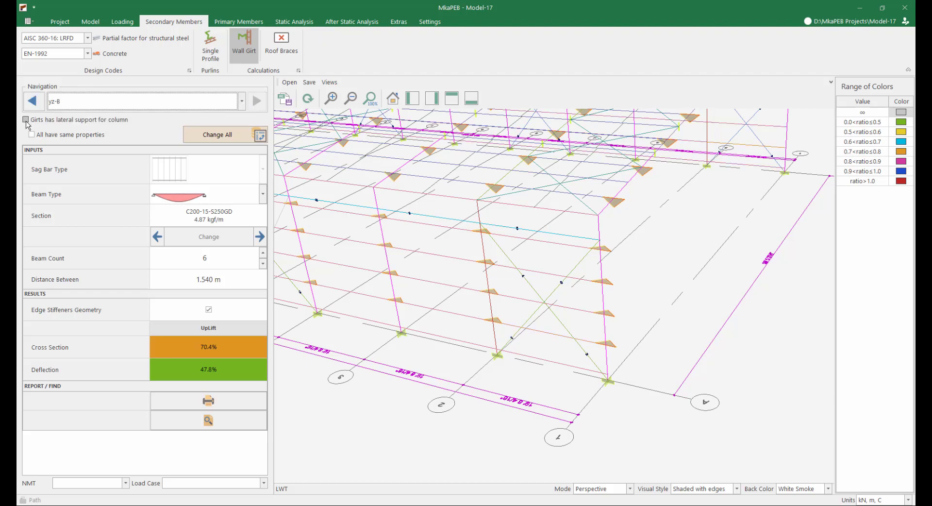
scroll(561, 296, "down", 5)
middle_click_drag(612, 287, 517, 308)
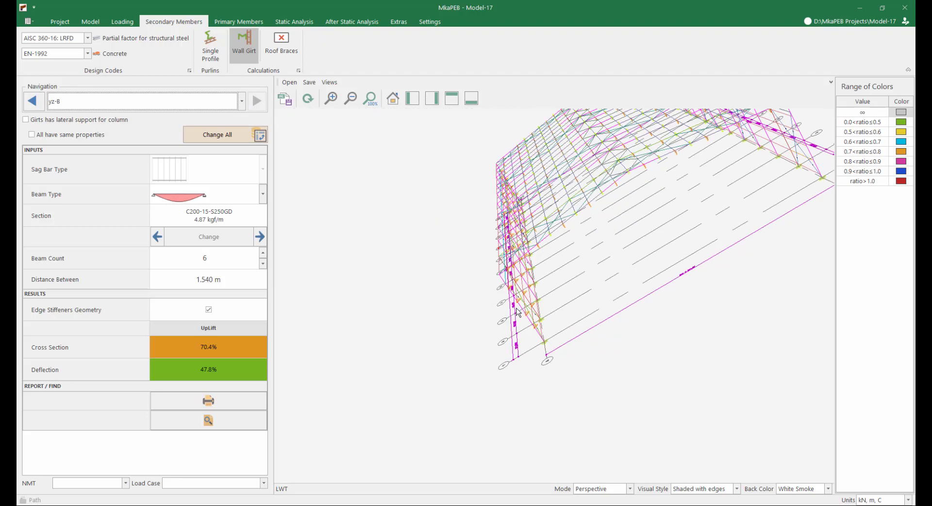
left_click(26, 119)
middle_click_drag(589, 347, 316, 131)
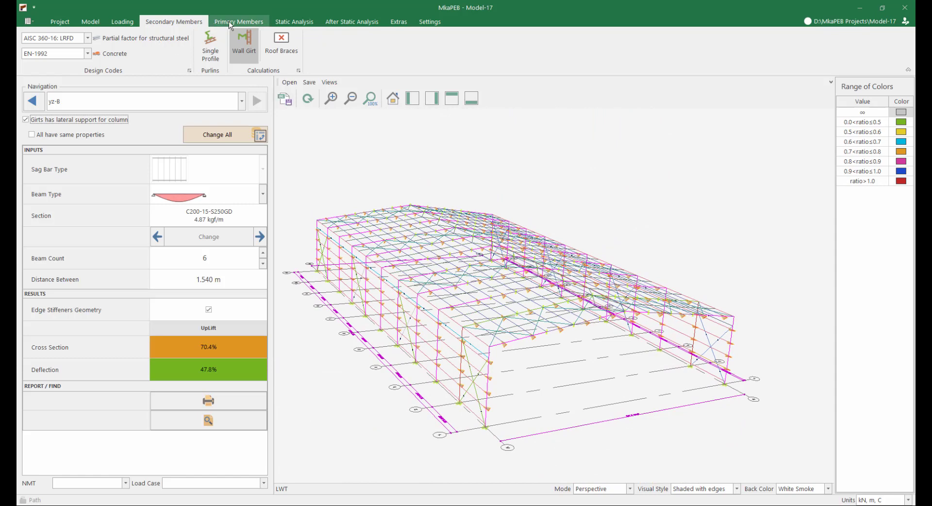
Rerun the static analysis with the girt supports and display the AISC 360-16: LRFD capacity ratios of frame xz-2
left_click(302, 22)
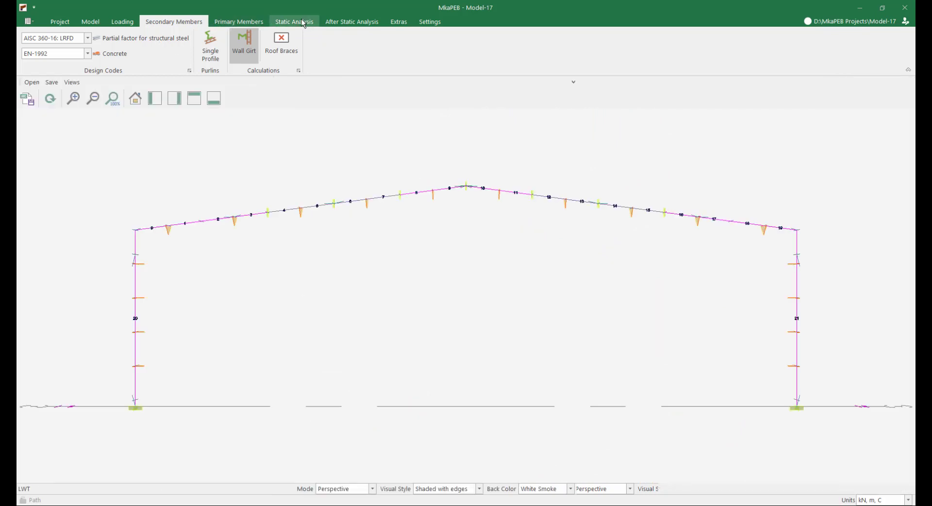
left_click(53, 49)
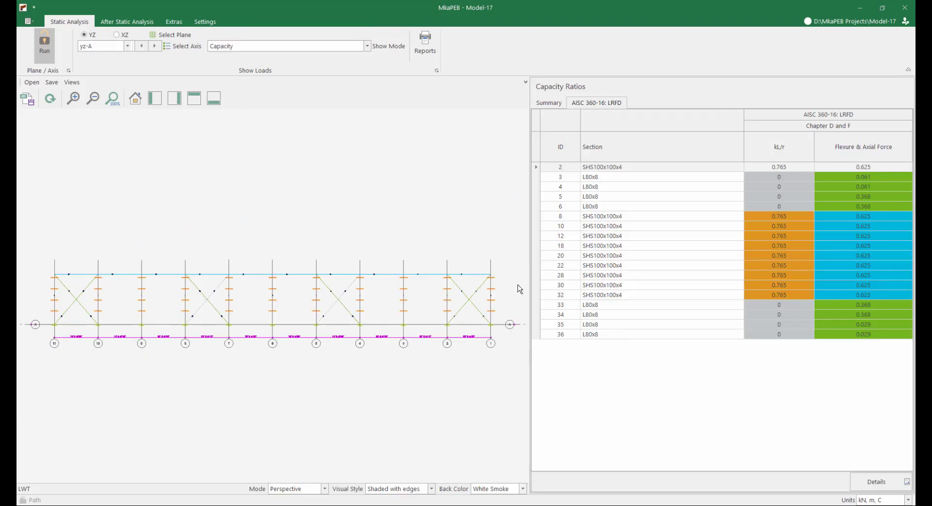
left_click(125, 36)
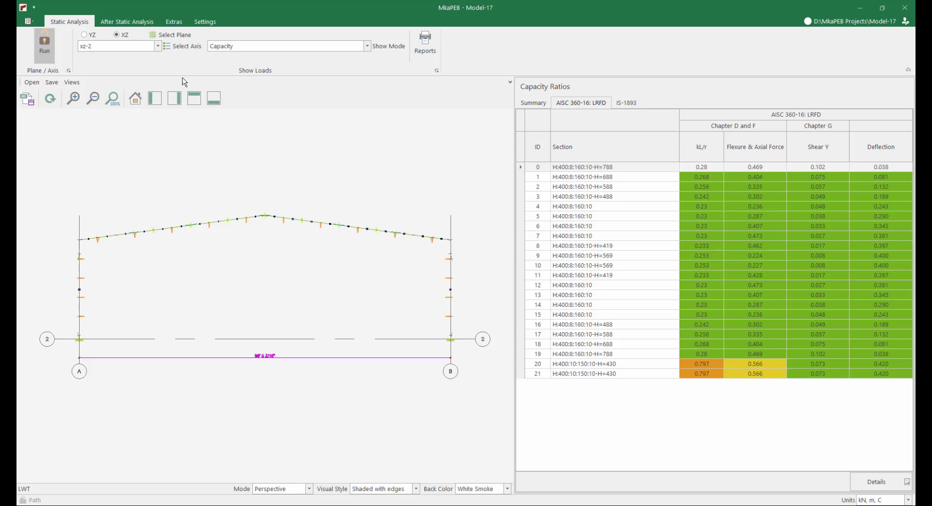
Open the cost estimation for the analysed building and view its steel materials
left_click(128, 25)
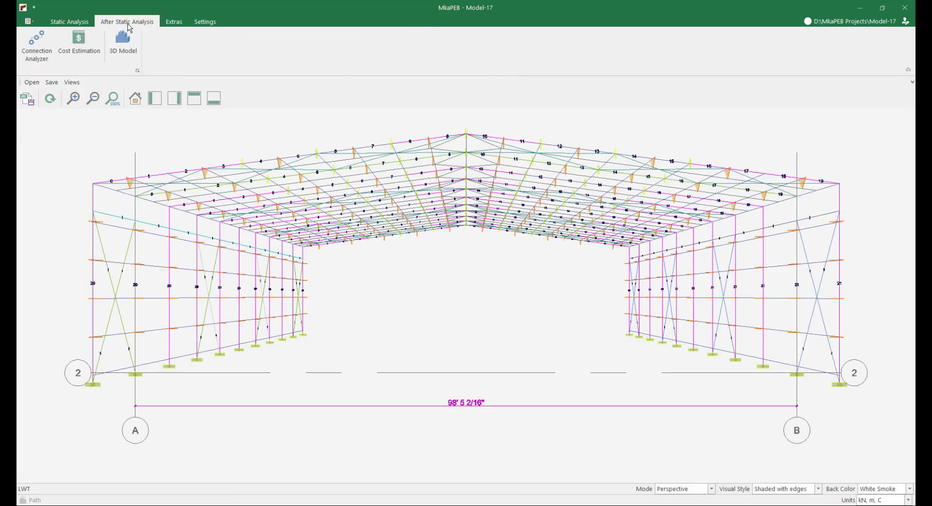
left_click(84, 51)
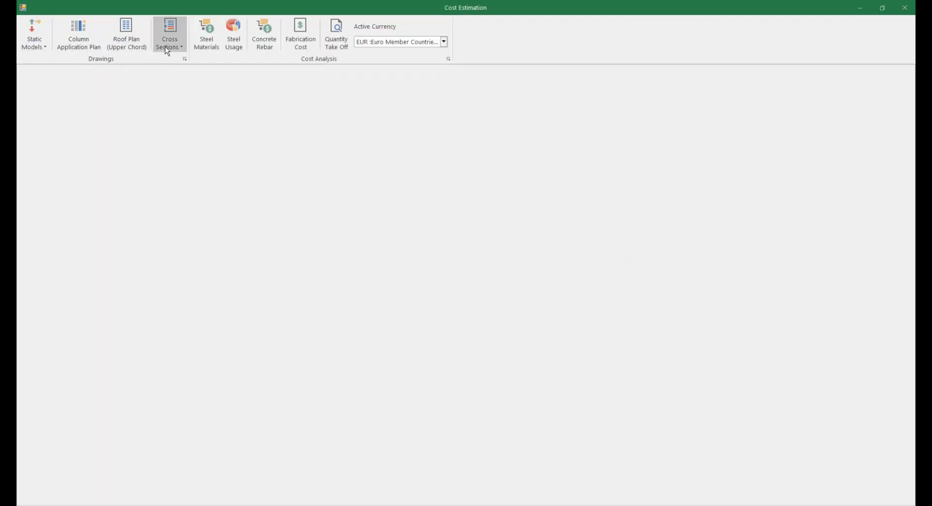
left_click(212, 51)
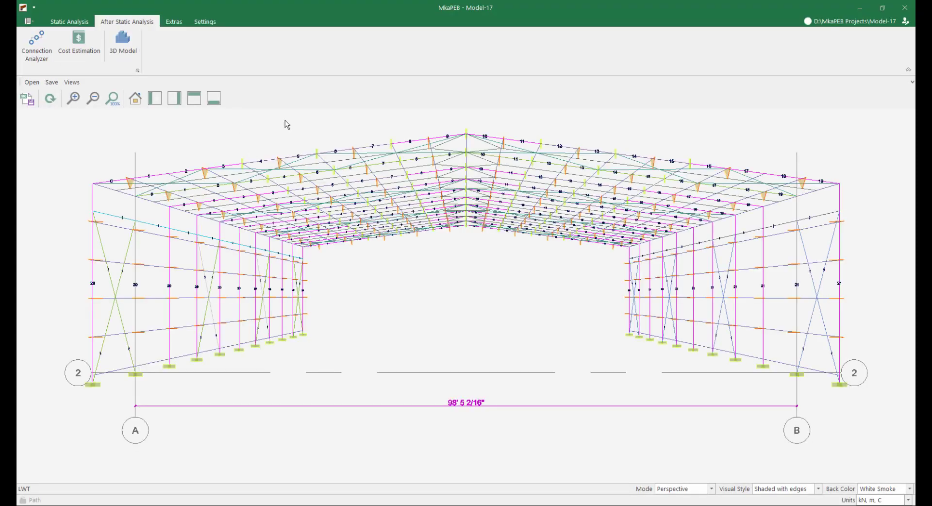
Open the 3D model of the building and examine the columns, girts, braces and roof framing up close, and close it
left_click(126, 48)
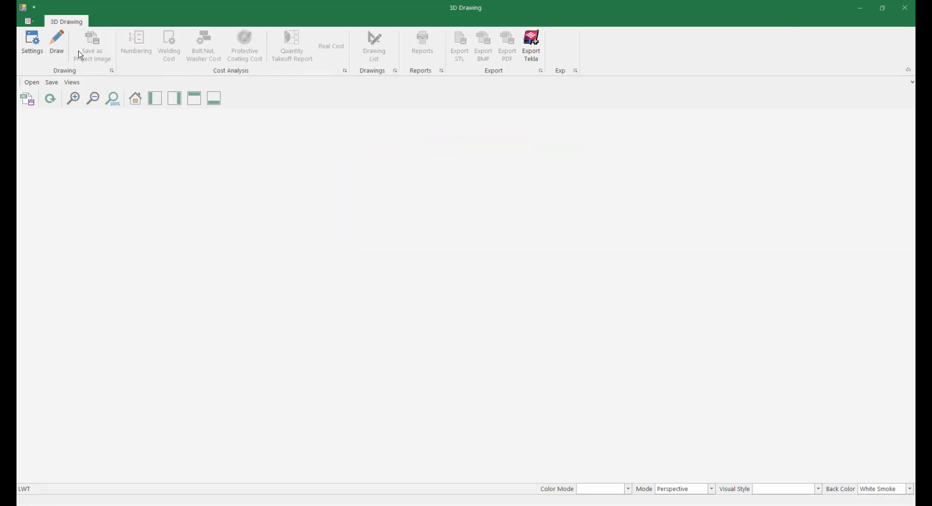
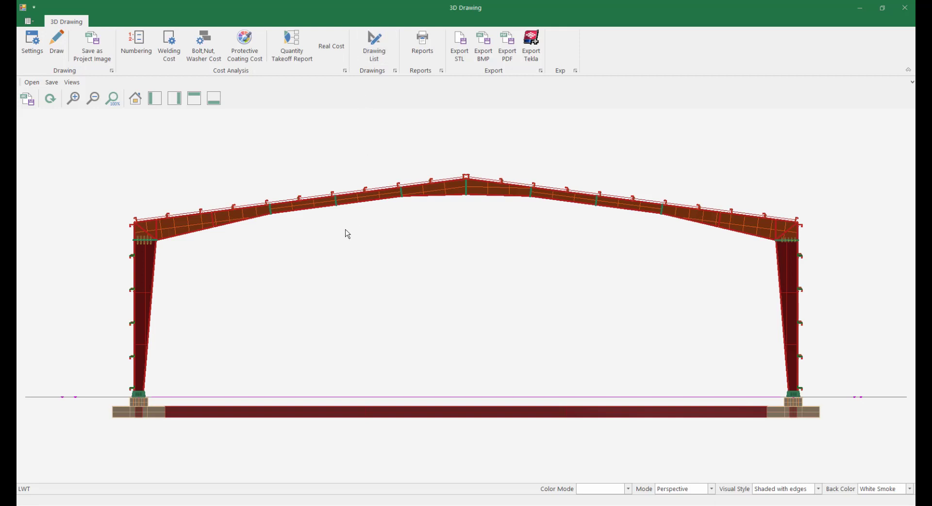
middle_click_drag(346, 245, 307, 324)
scroll(307, 324, "up", 5)
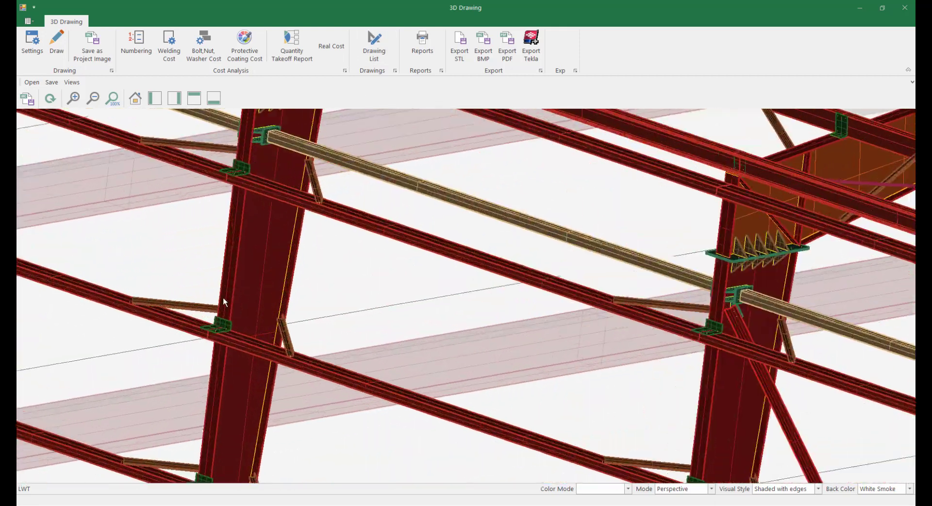
middle_click_drag(222, 300, 469, 285)
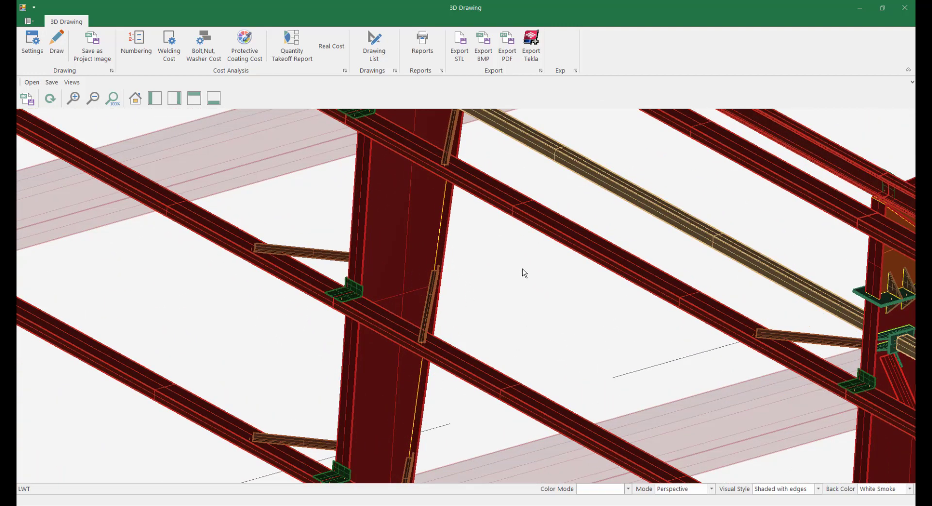
scroll(375, 295, "down", 5)
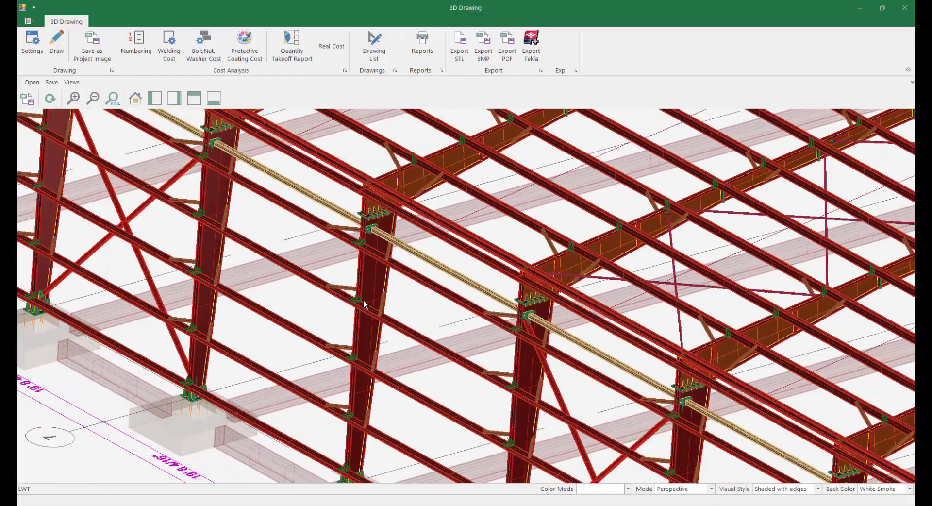
middle_click_drag(354, 280, 315, 279)
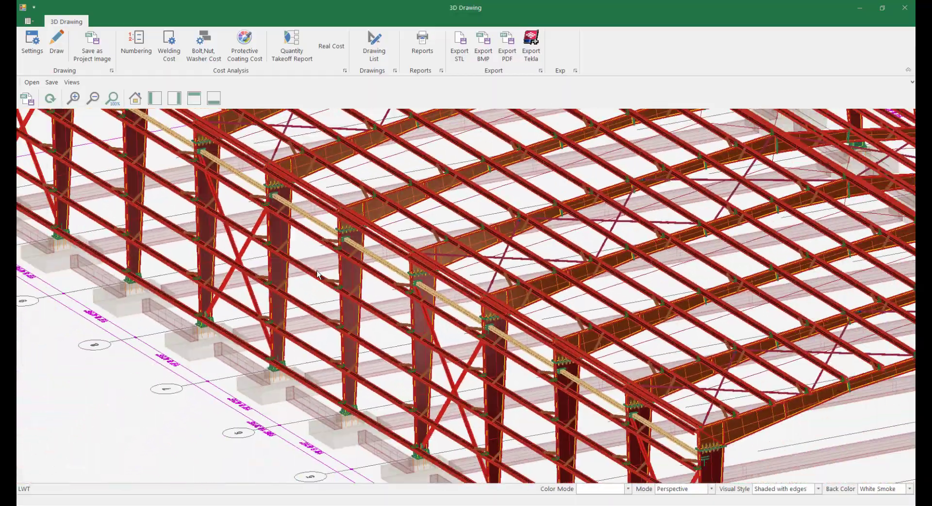
scroll(308, 303, "up", 2)
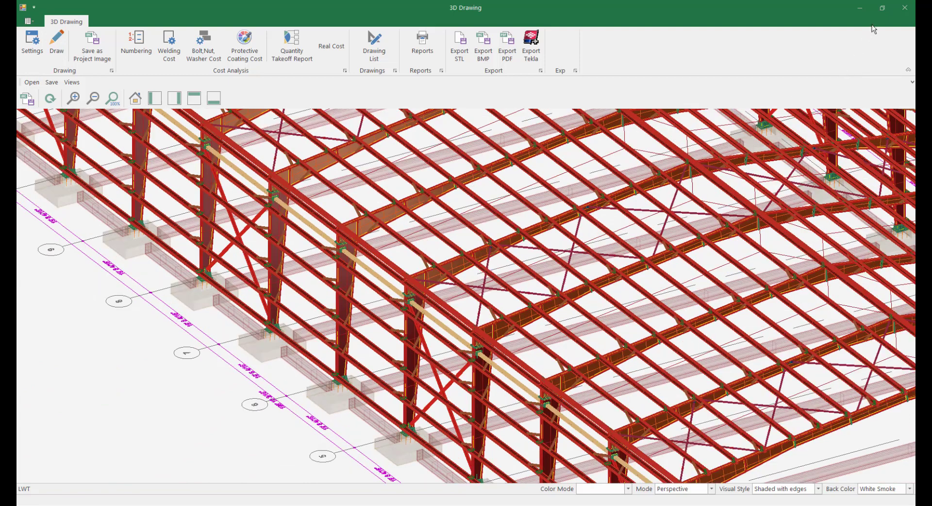
left_click(905, 10)
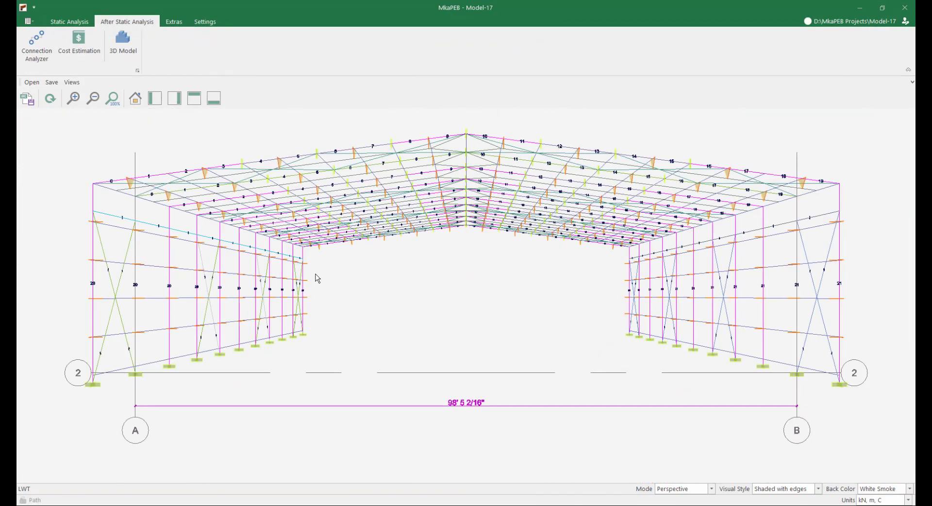
Open the wind column settings for the gable at Y 0 mm and set its front shield sheeting type to Sandwich Panel
left_click(83, 23)
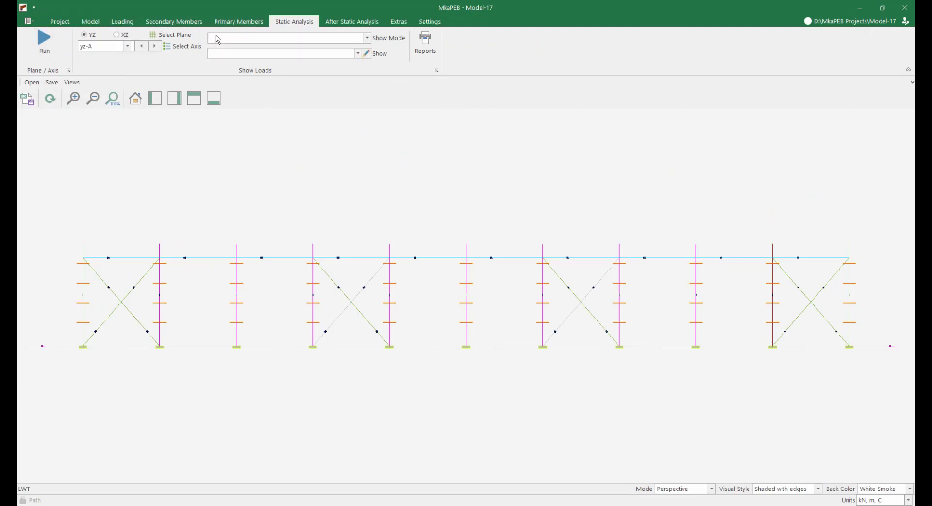
left_click(90, 23)
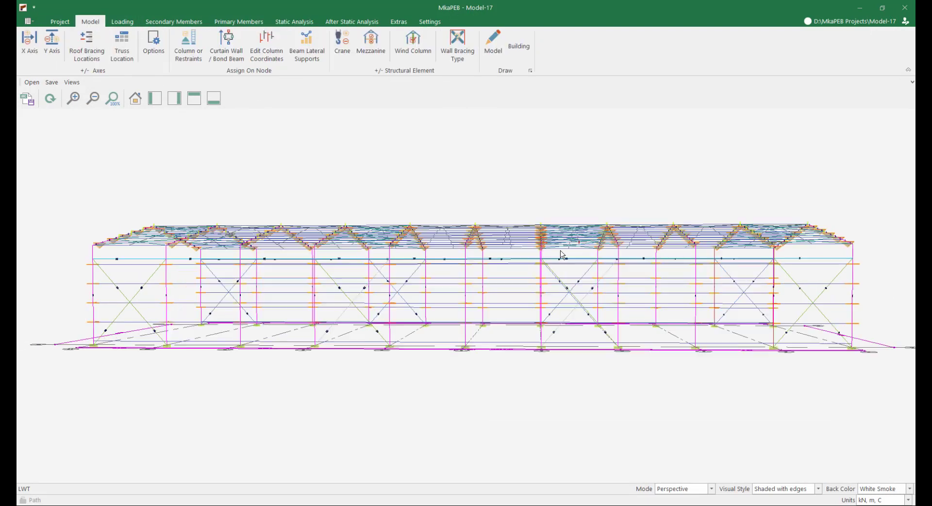
middle_click_drag(610, 280, 602, 312)
scroll(542, 305, "down", 3)
scroll(409, 308, "up", 2)
scroll(464, 330, "up", 1)
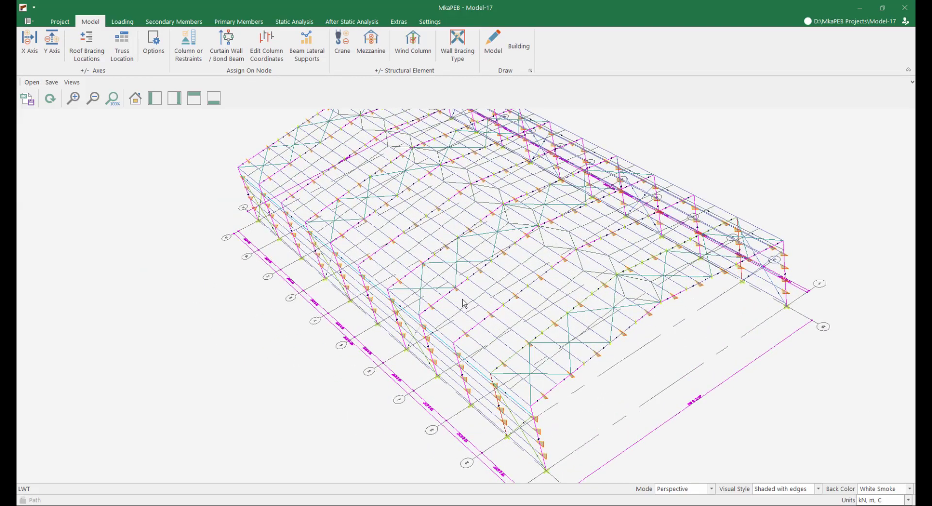
scroll(461, 299, "down", 1)
middle_click_drag(476, 319, 343, 284)
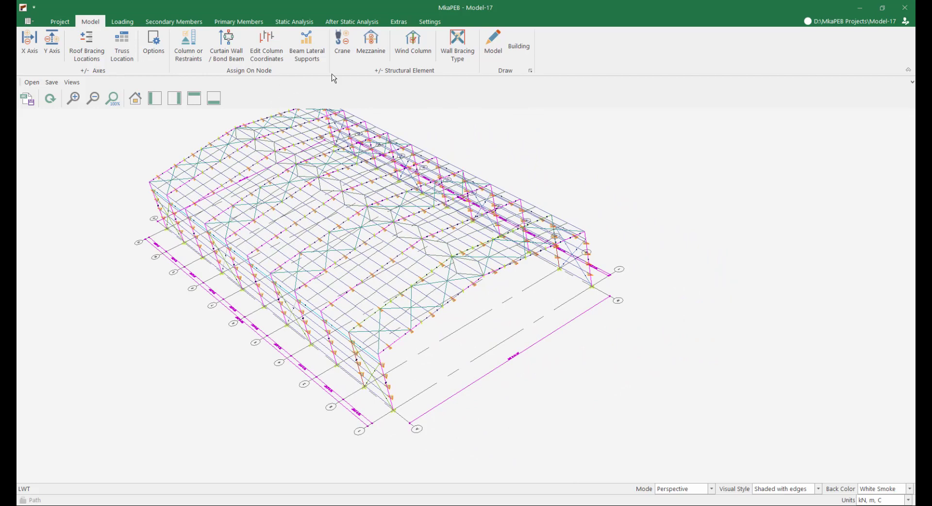
left_click(403, 54)
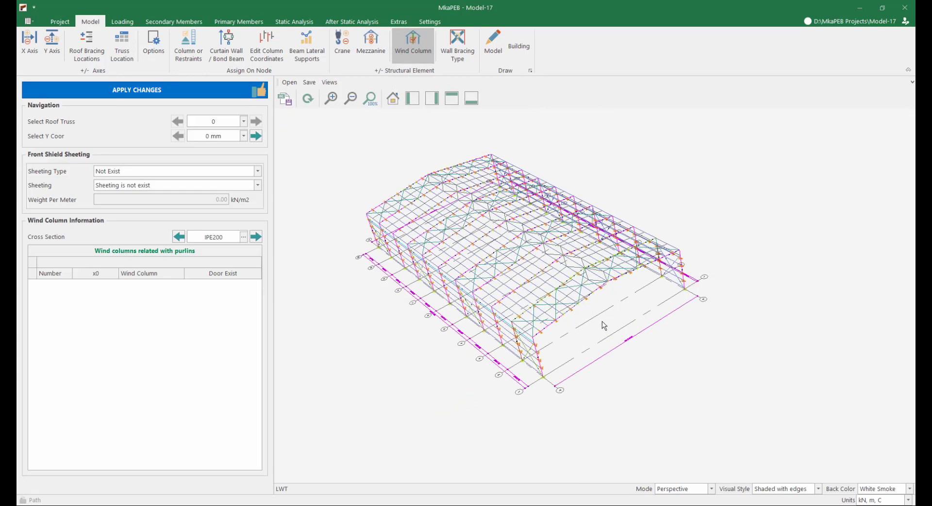
scroll(603, 322, "up", 4)
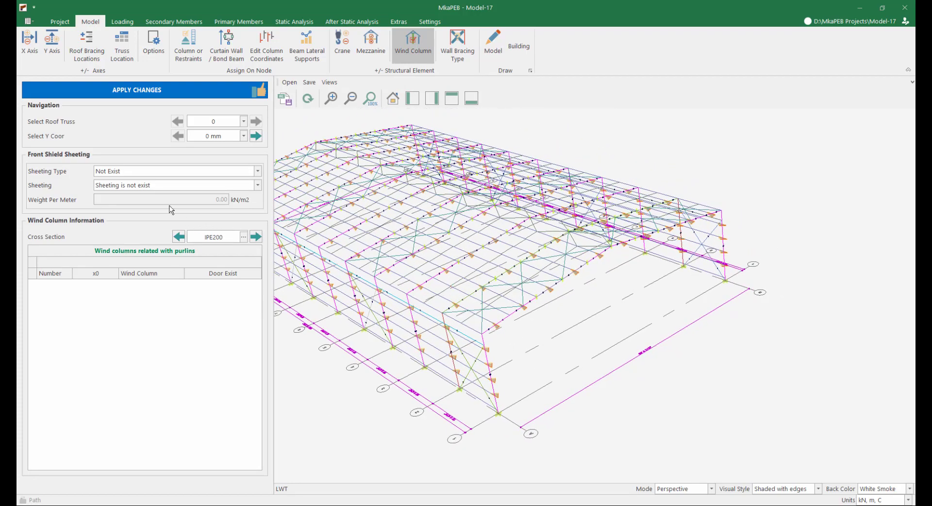
left_click(139, 171)
scroll(133, 209, "up", 2)
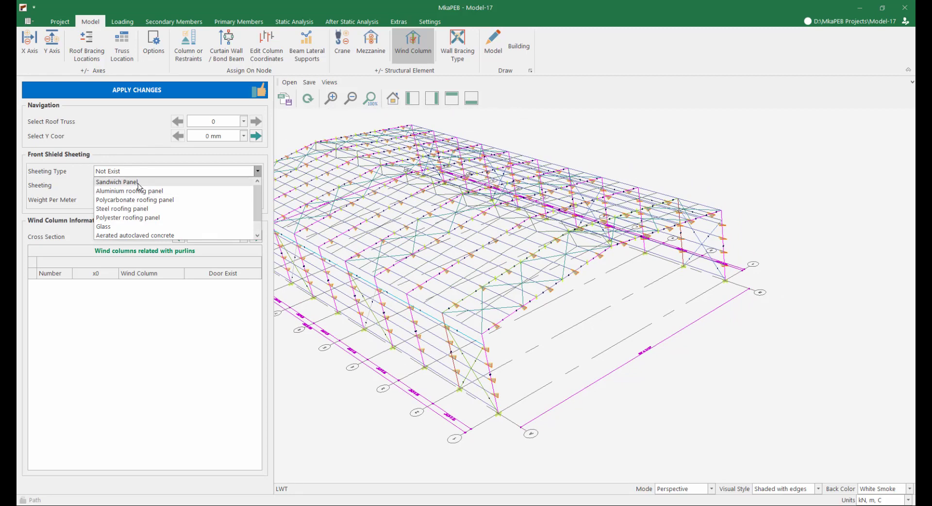
left_click(129, 182)
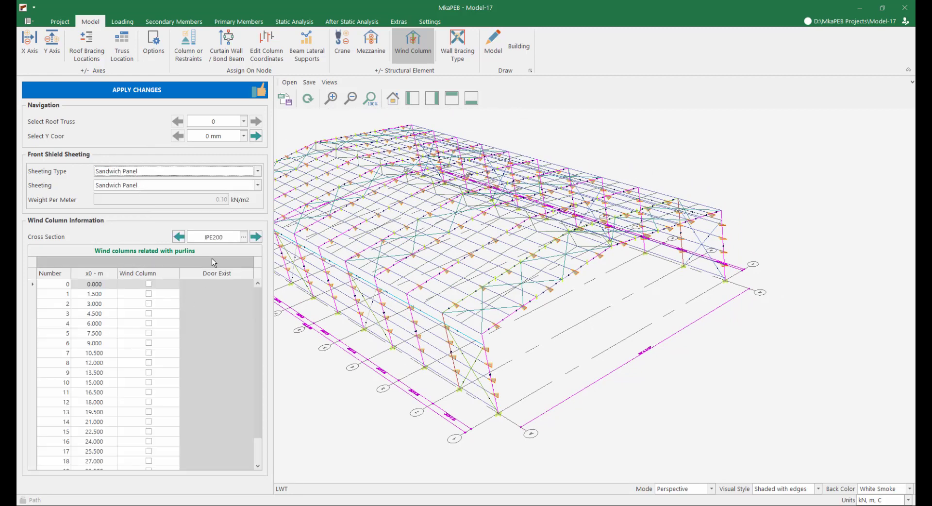
Set the wind column cross section of the gable at Y 0 mm to IPE300
left_click(256, 237)
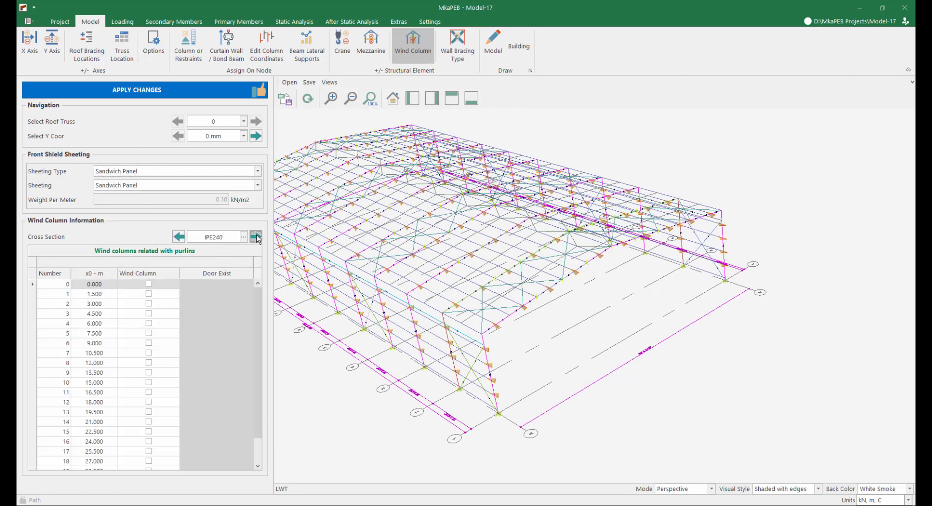
left_click(256, 237)
left_click(256, 237)
left_click(149, 304)
left_click(149, 323)
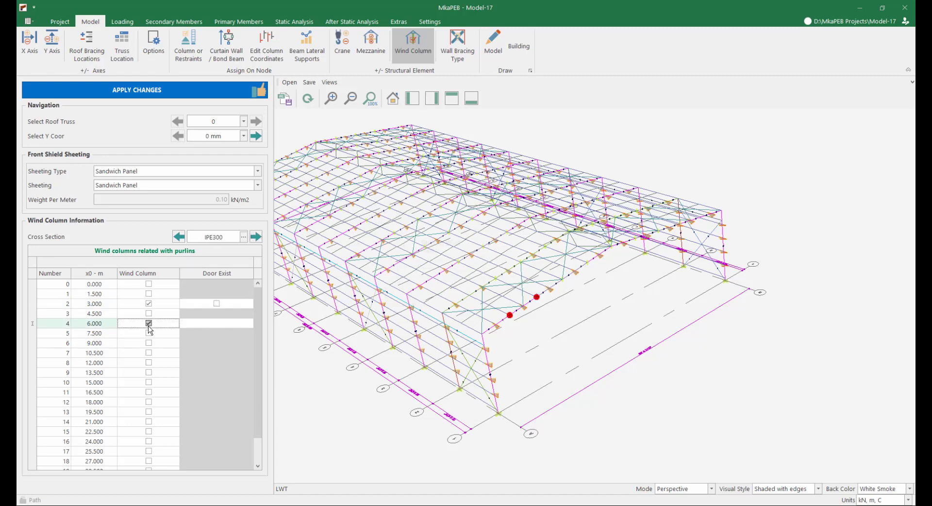
left_click(148, 323)
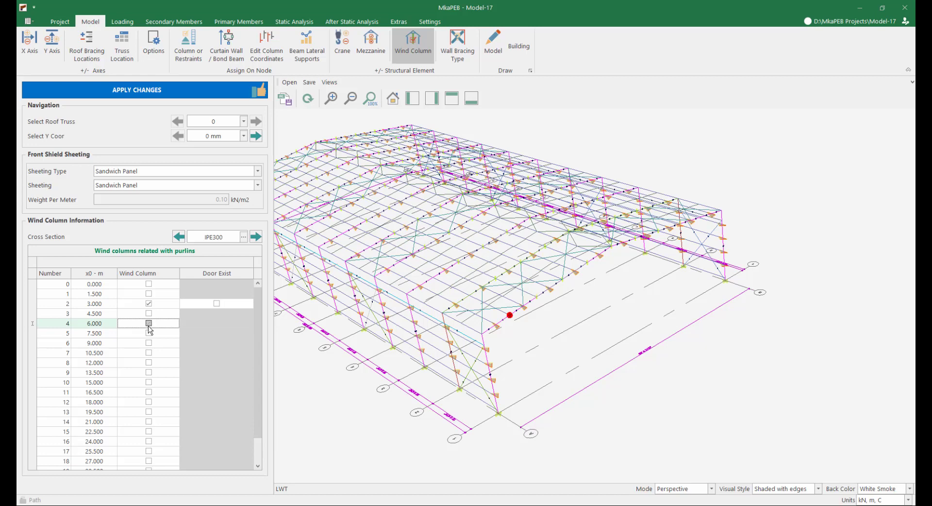
left_click(149, 304)
Add wind columns at x0 4.500 m, 9.000 m and 15.000 m on the gable at Y 0 mm
left_click(149, 314)
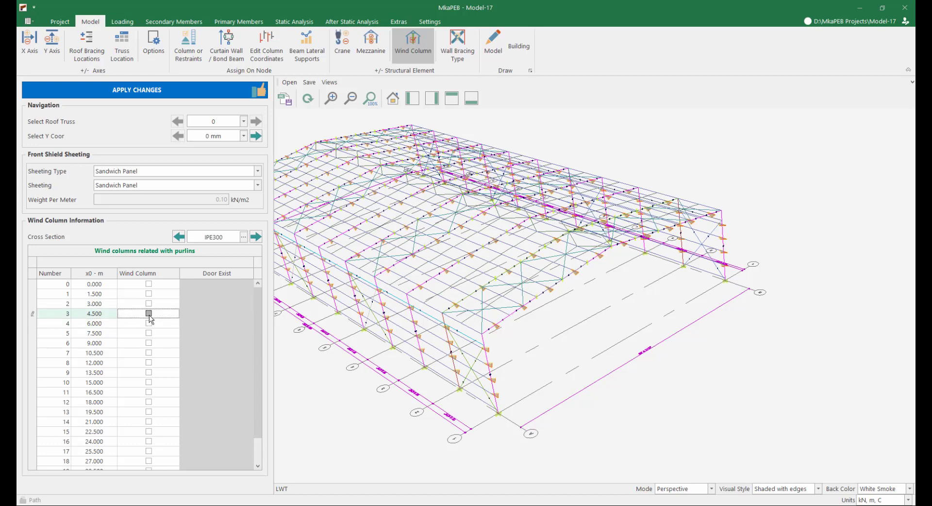
left_click(148, 343)
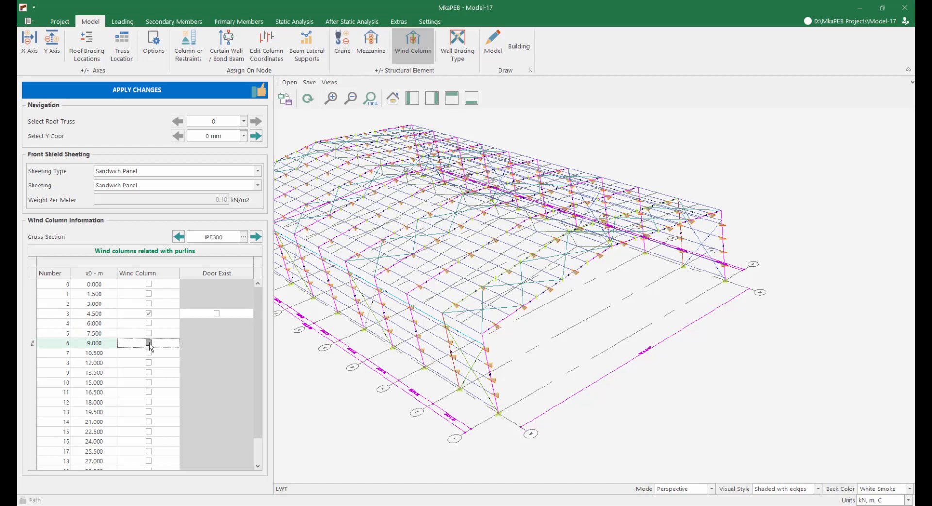
left_click(149, 382)
mouse_move(621, 325)
middle_mouse_down()
mouse_move(607, 374)
mouse_move(626, 300)
mouse_move(634, 319)
middle_mouse_up()
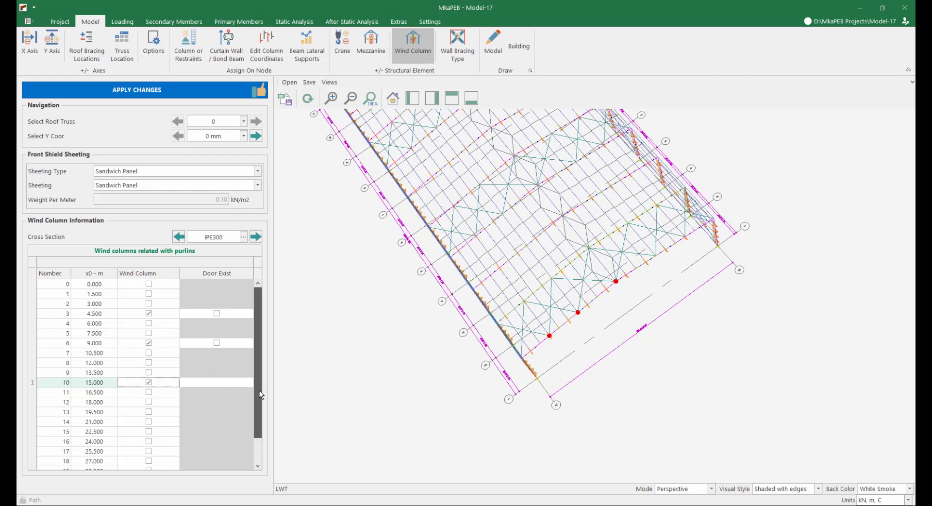
scroll(261, 395, "down", 1)
left_click(149, 442)
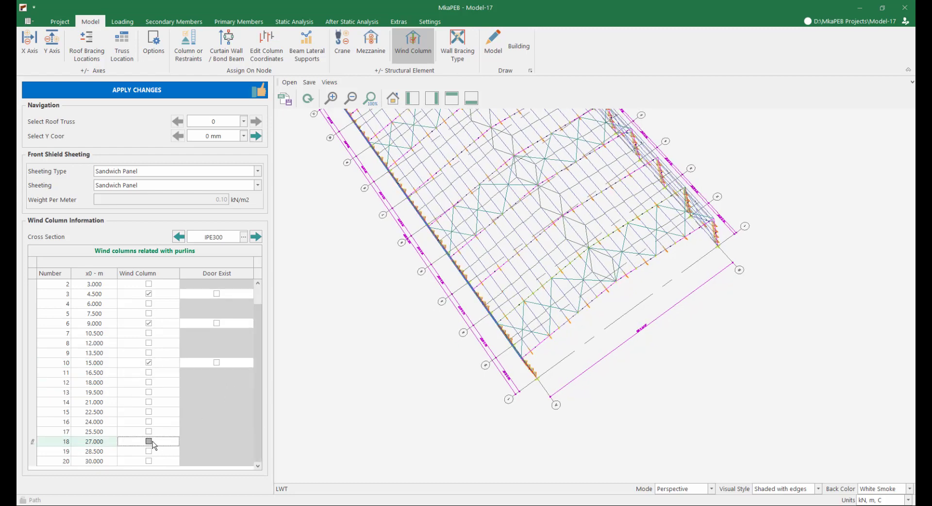
left_click(150, 442)
left_click(149, 411)
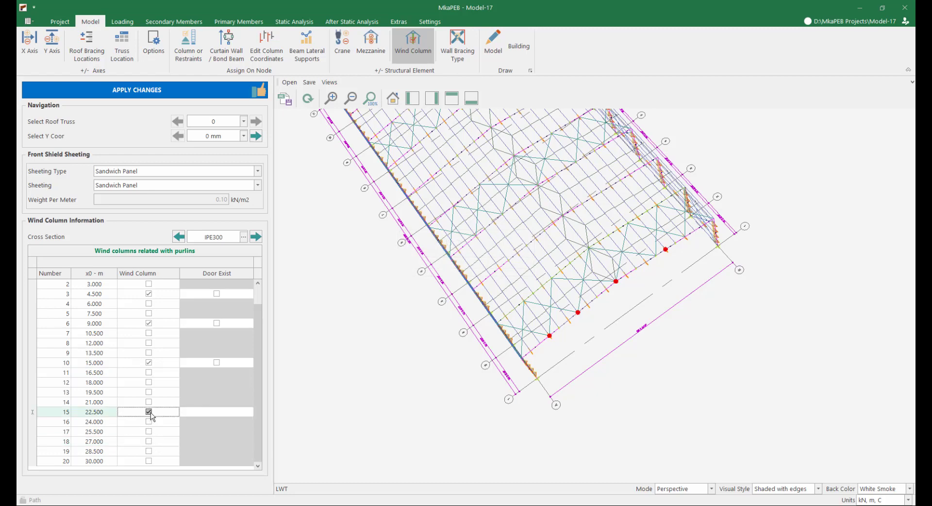
left_click(150, 412)
Add wind columns at x0 21.000 m and 25.500 m on the gable at Y 0 mm
left_click(149, 402)
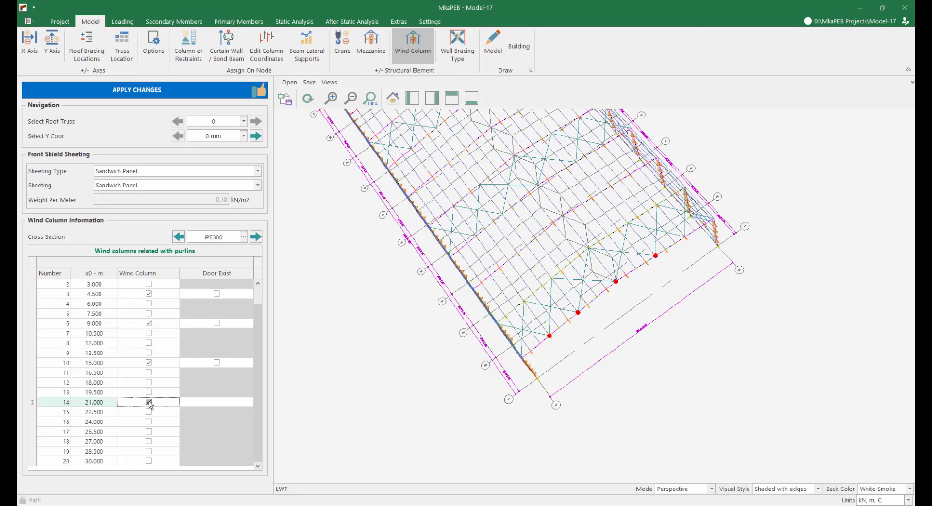
left_click(149, 431)
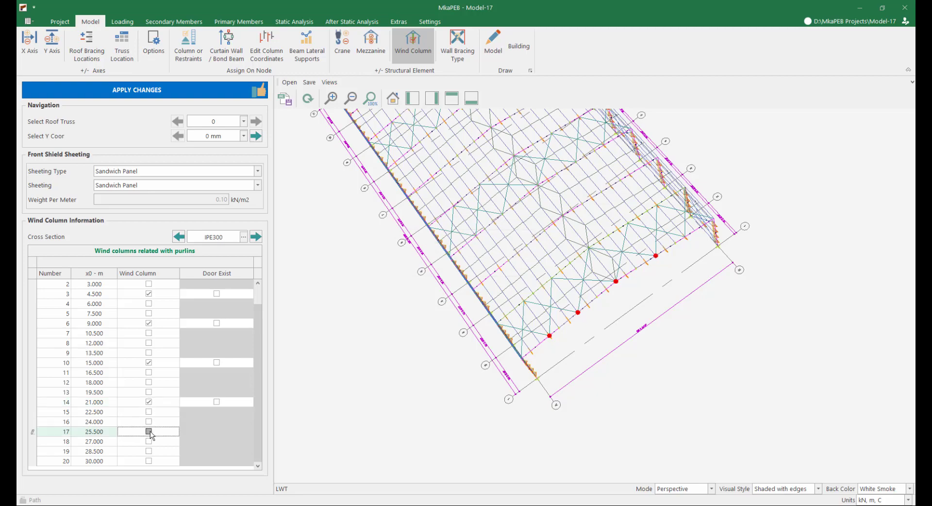
mouse_move(531, 355)
middle_mouse_down()
mouse_move(531, 389)
mouse_move(535, 363)
middle_mouse_up()
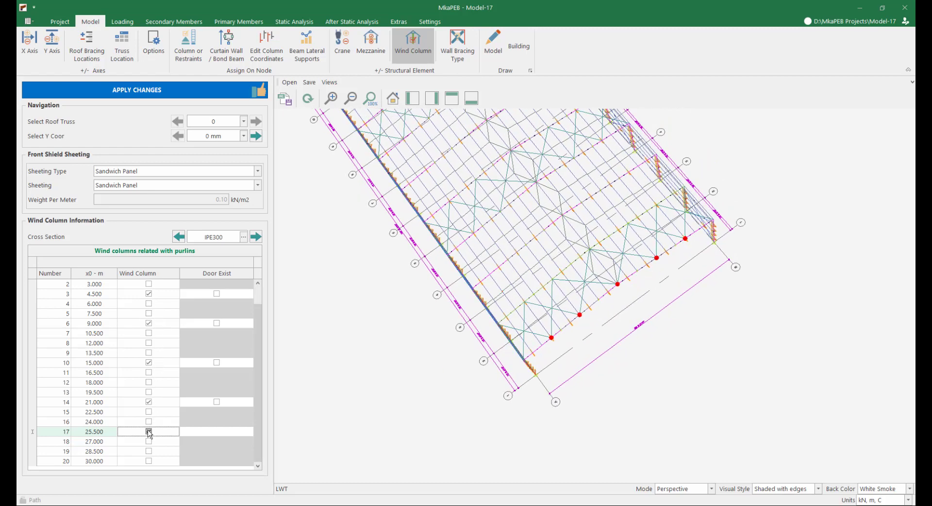
Select the gable at Y 60000 mm and set its front shield sheeting type to Sandwich Panel
left_click(213, 136)
left_click(207, 156)
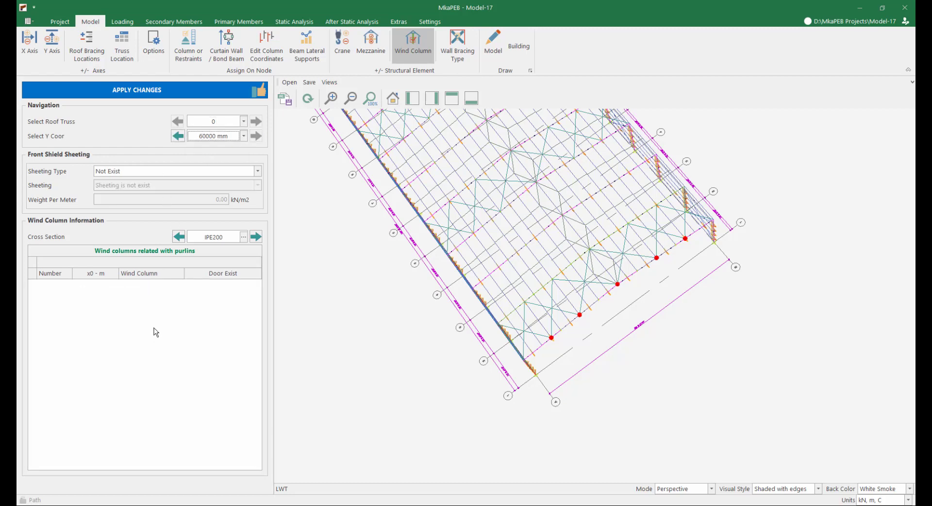
left_click(170, 171)
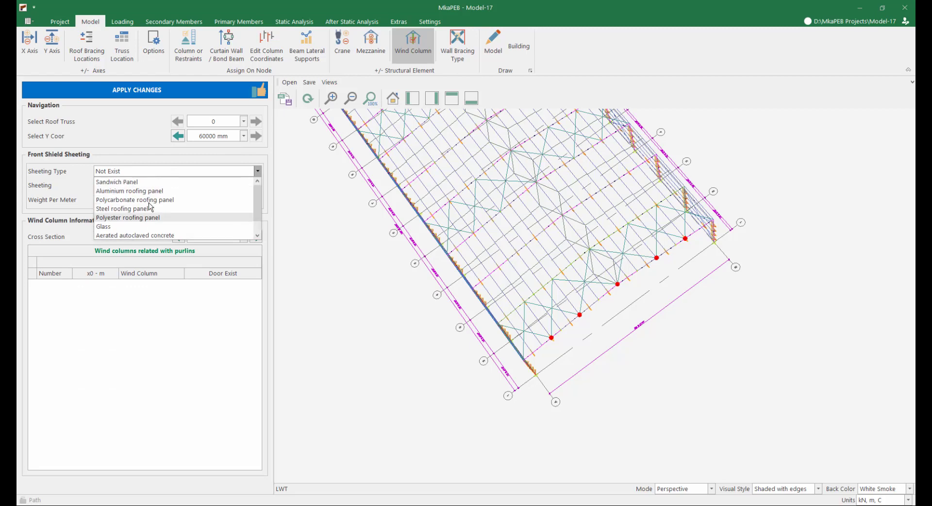
left_click(127, 183)
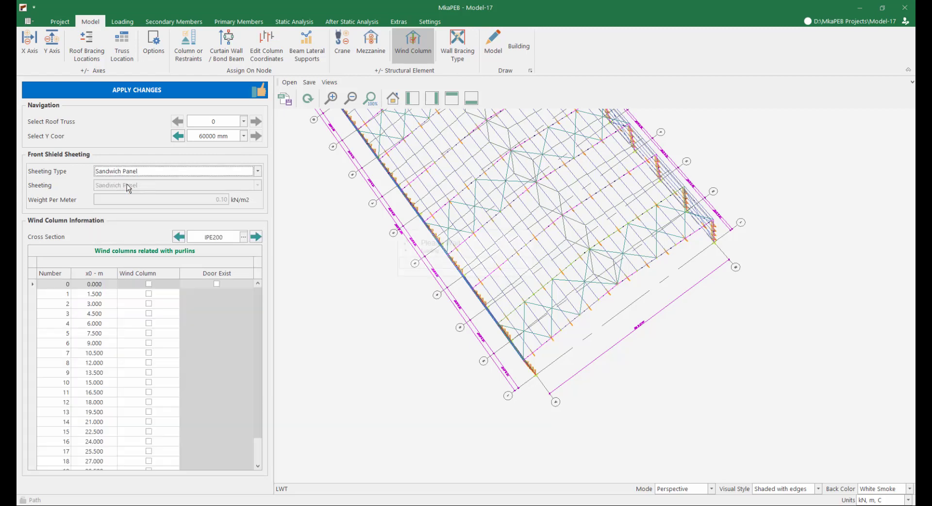
Set the wind column cross section of the gable at Y 60000 mm to IPE300
left_click(257, 239)
left_click(258, 239)
left_click(258, 239)
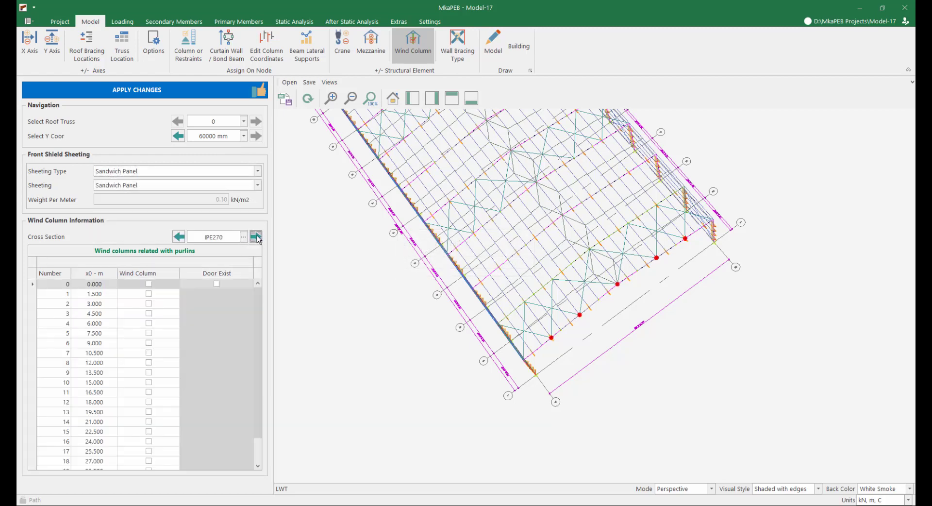
left_click(258, 239)
left_click(258, 239)
left_click(182, 239)
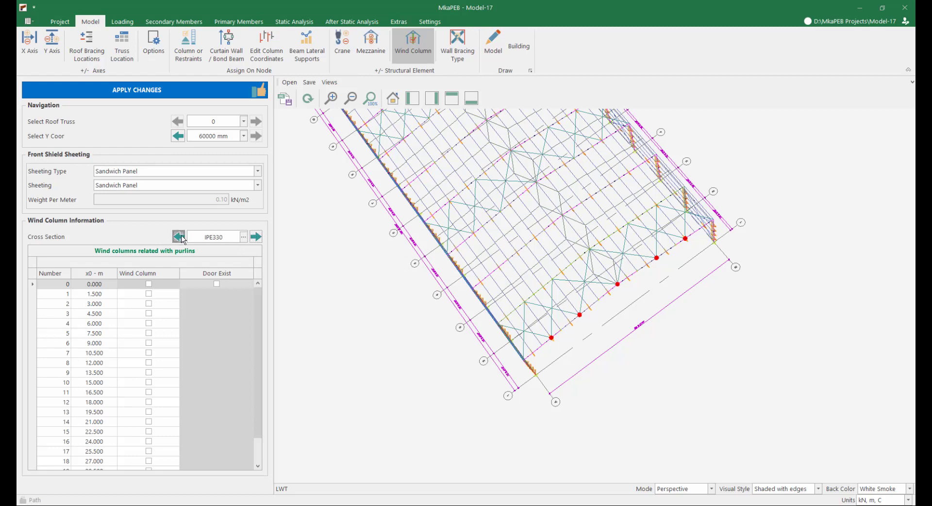
Add wind columns at x0 4.500 m, 9.000 m, 15.000 m and 25.500 m on the gable at Y 60000 mm
left_click(149, 314)
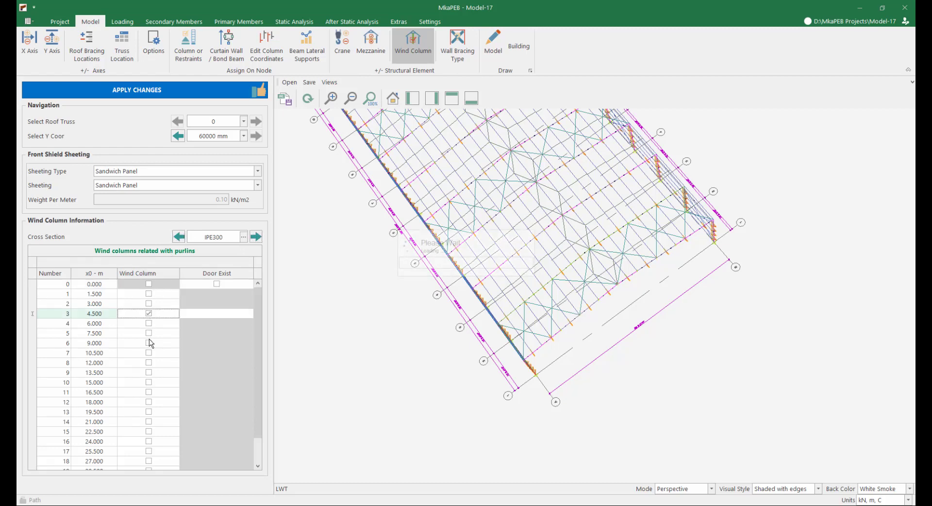
left_click(149, 343)
left_click(149, 382)
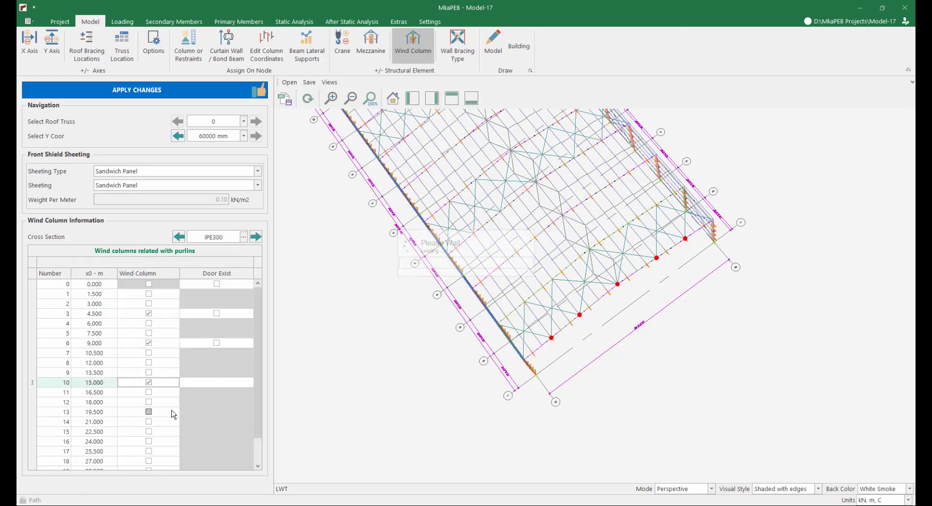
left_click(149, 451)
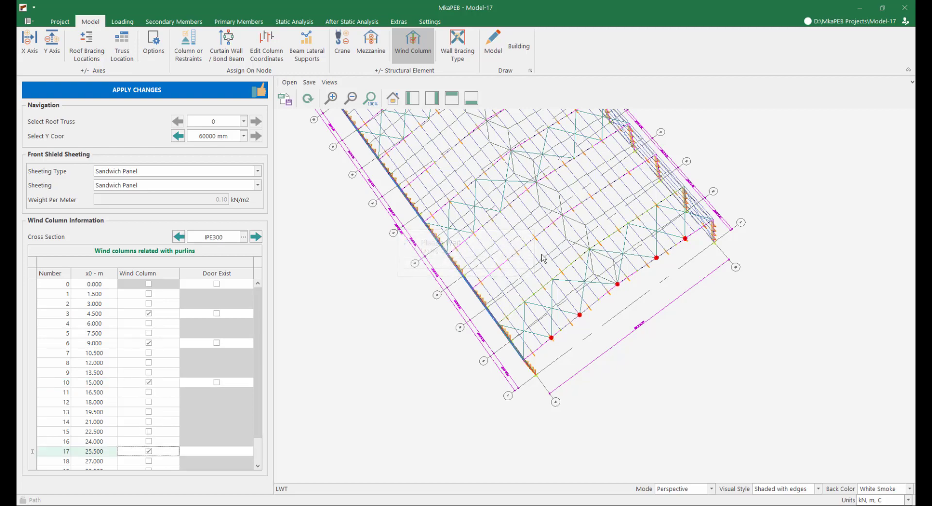
Add a wind column at x0 21.000 m on the gable at Y 60000 mm and apply the wind column changes
scroll(533, 240, "down", 6)
scroll(501, 194, "up", 6)
middle_click_drag(502, 191, 470, 189)
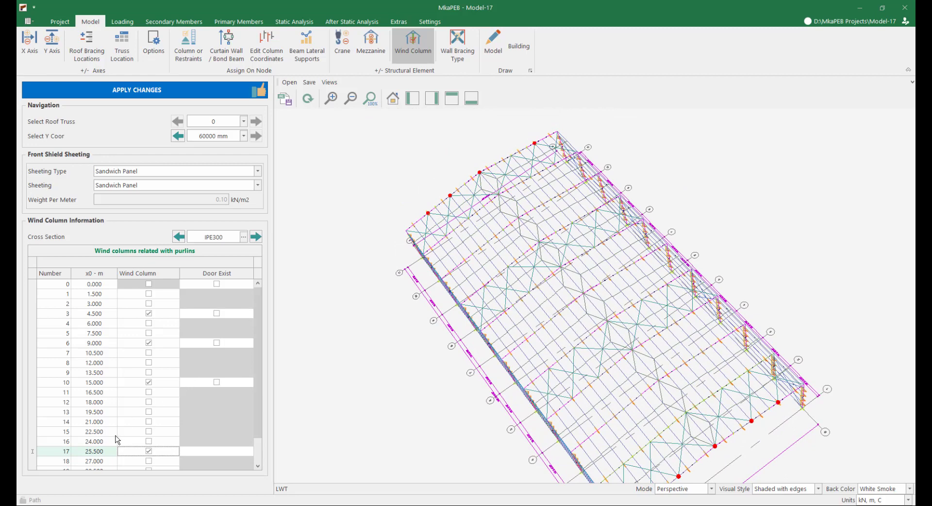
left_click(149, 421)
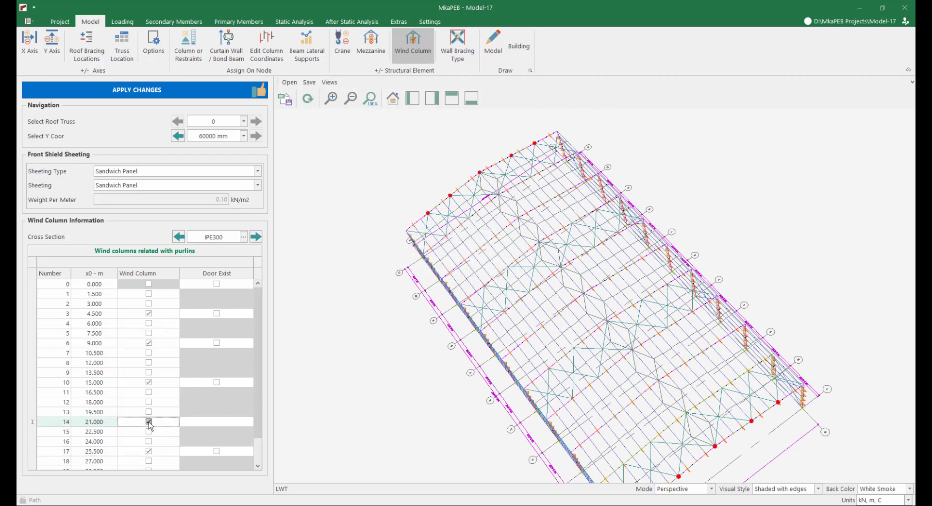
scroll(484, 235, "down", 2)
middle_click_drag(618, 347, 620, 311)
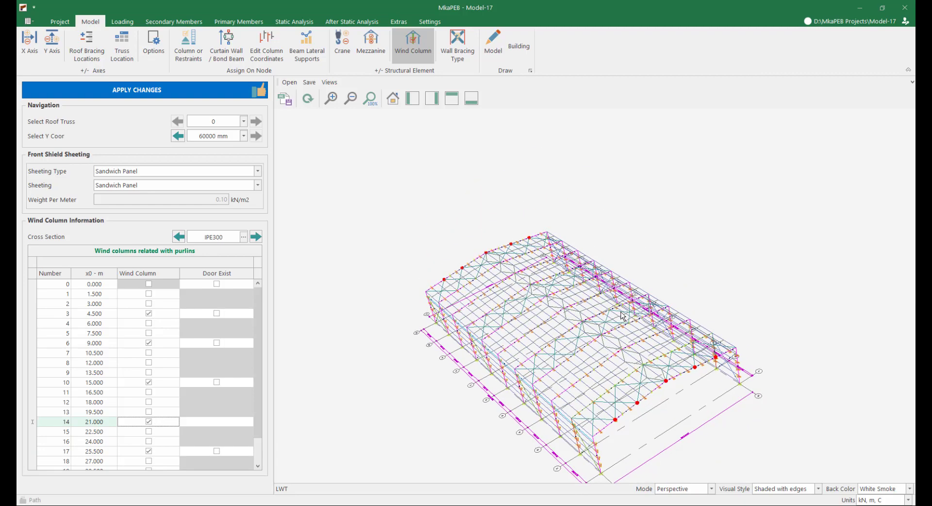
middle_click_drag(646, 376, 607, 328)
left_click(163, 91)
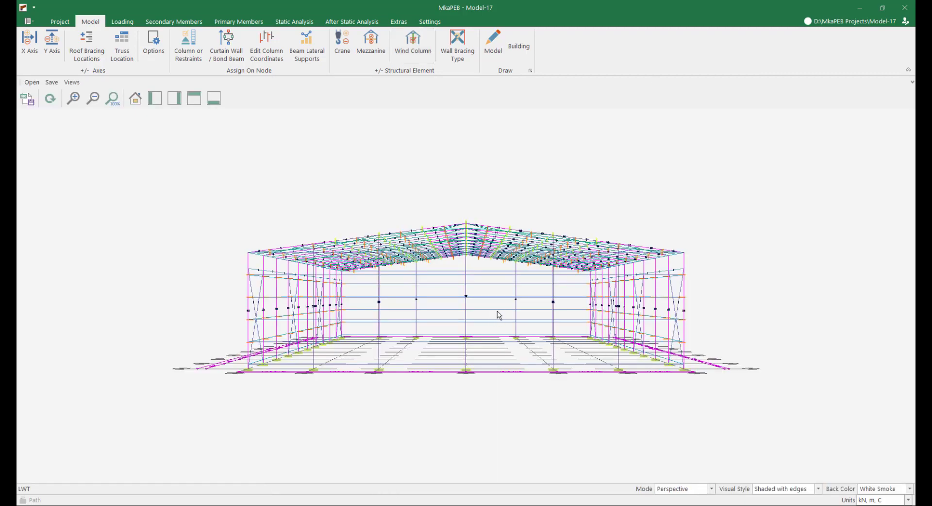
Add a door at the x0 4.500 m wind column of the gable at Y 0 mm and apply the change
middle_click_drag(494, 293, 505, 383)
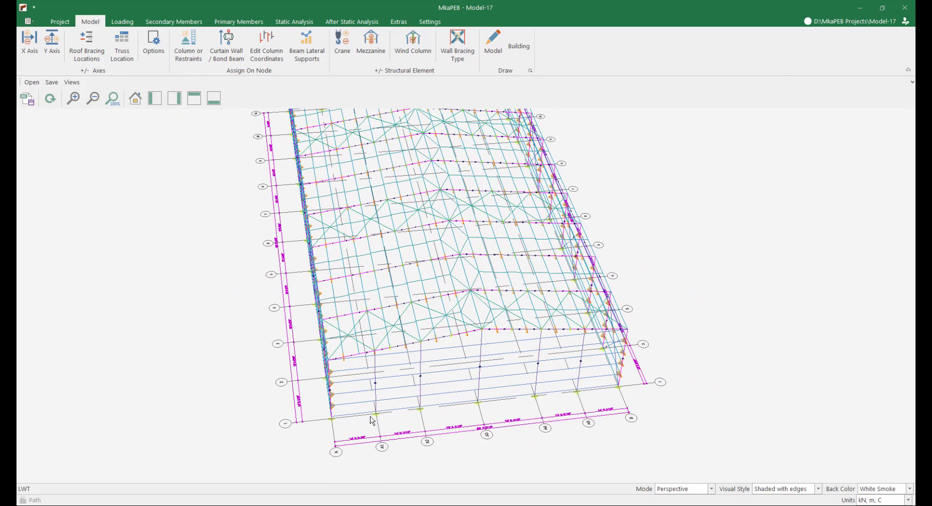
left_click(411, 46)
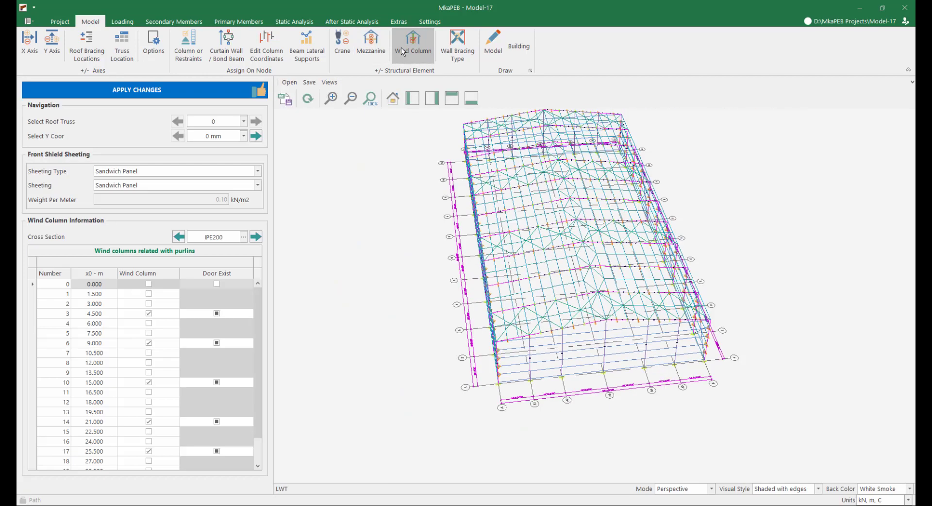
left_click(217, 313)
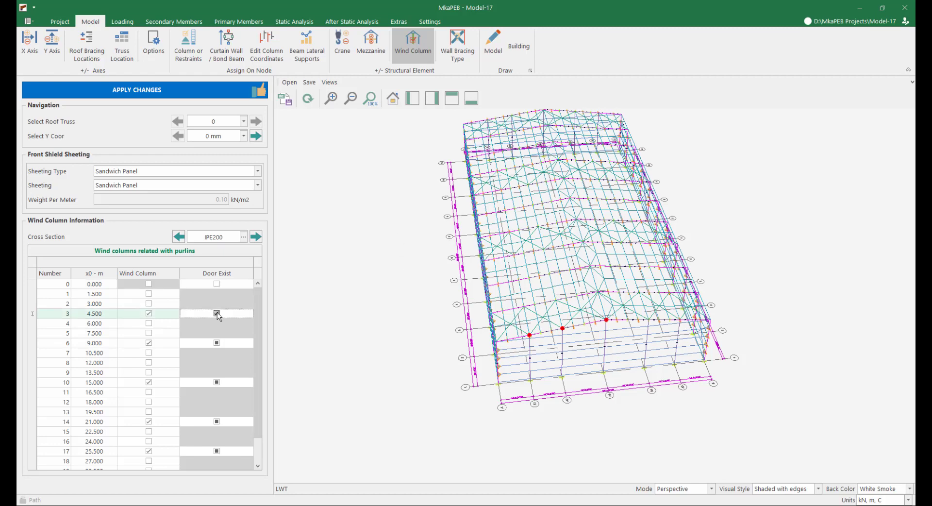
left_click(201, 92)
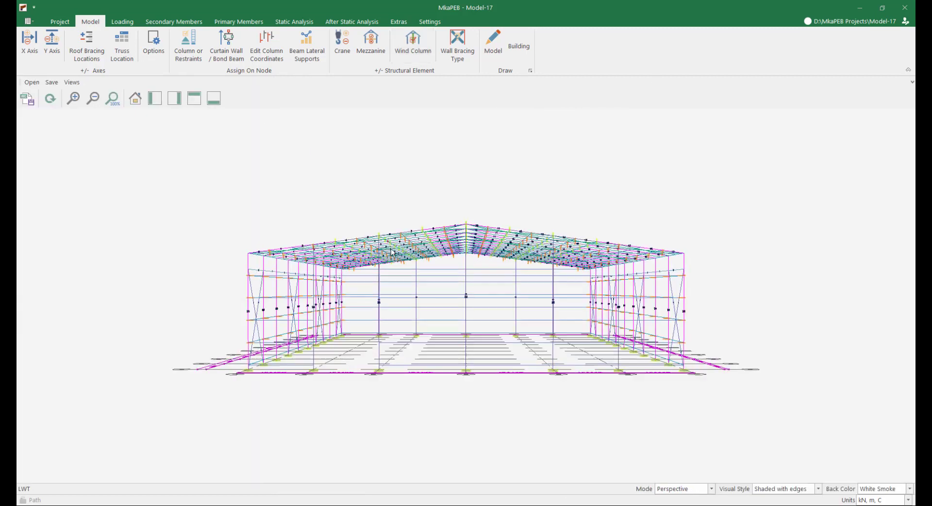
scroll(417, 280, "up", 3)
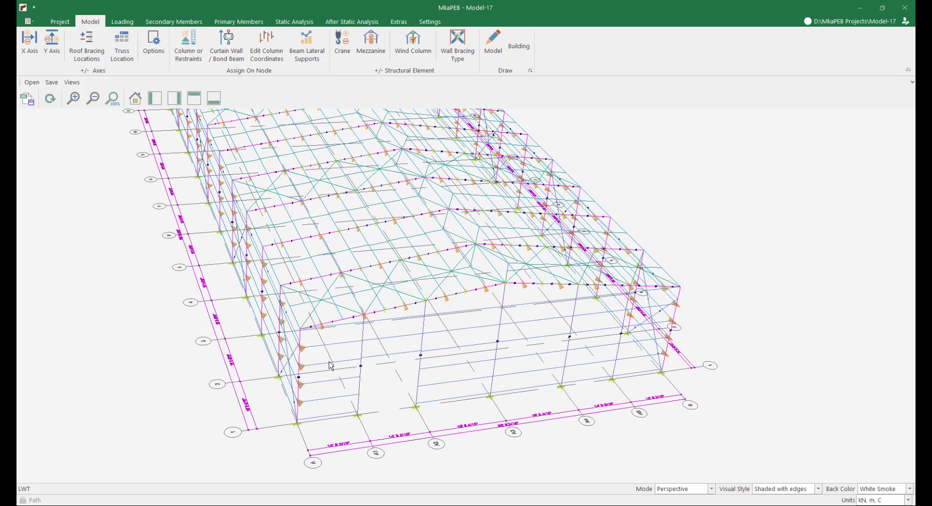
Run the static analysis and display the member capacity ratios for the xz-1 plane
left_click(294, 23)
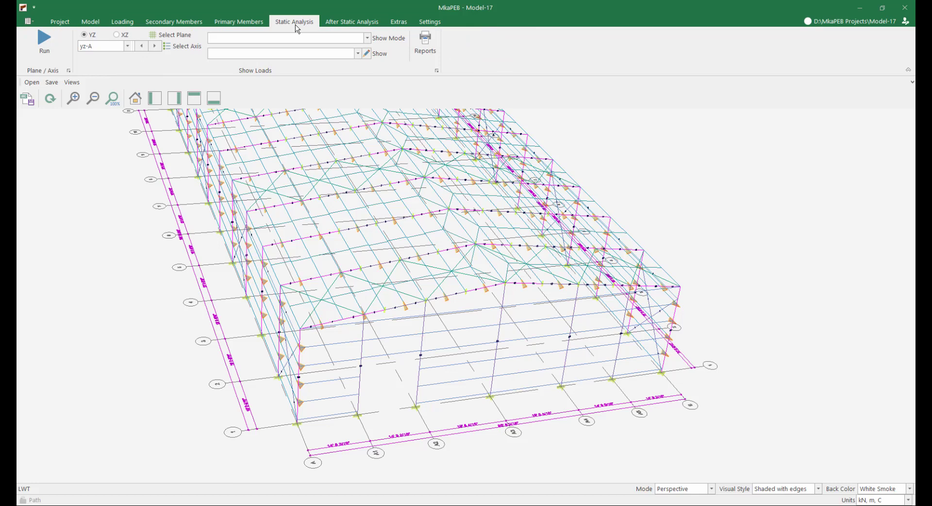
left_click(44, 43)
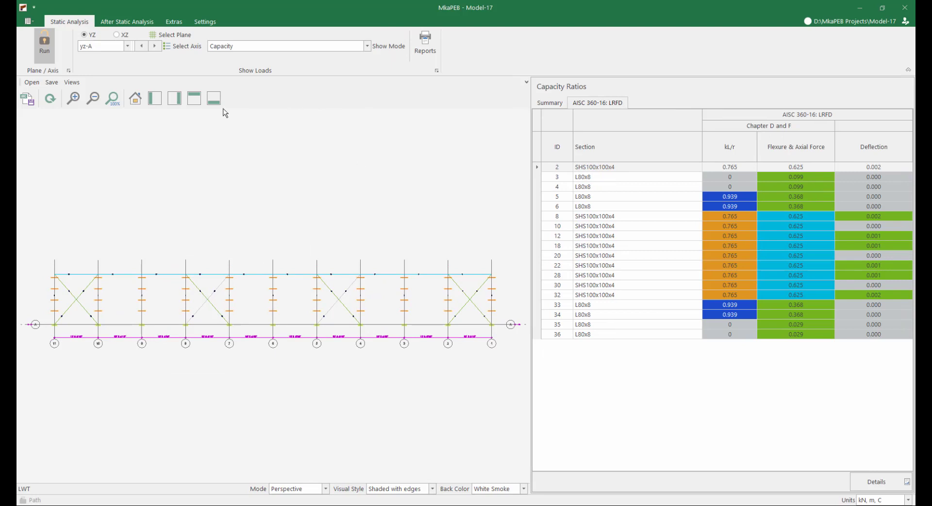
left_click(127, 46)
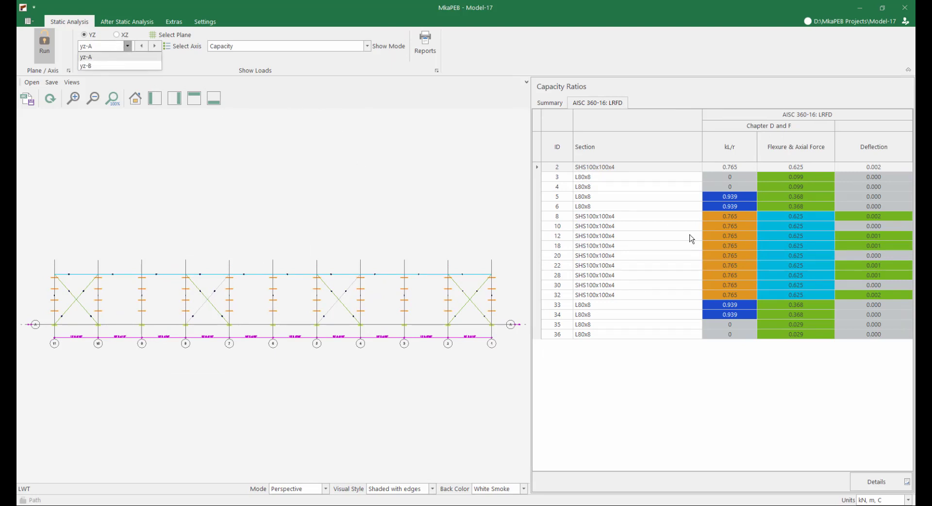
left_click(117, 34)
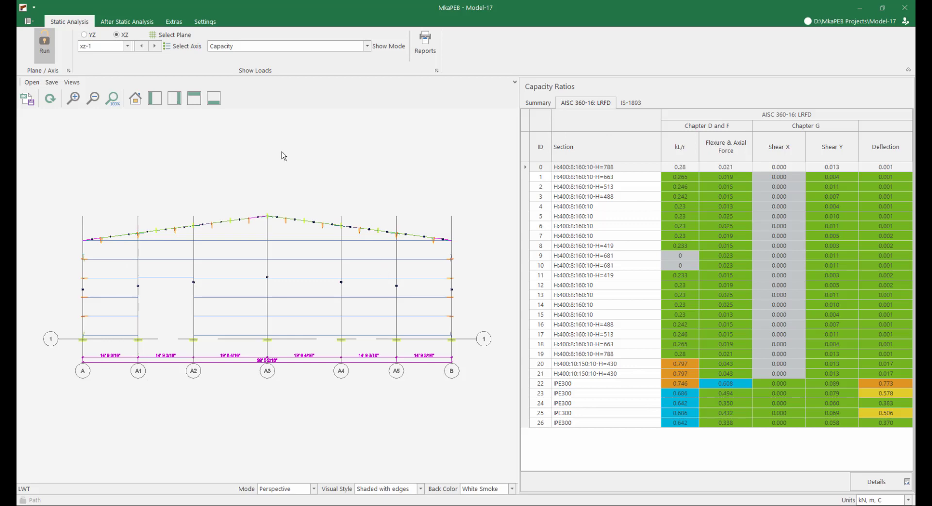
Open the cost estimation and review the steel material quantities and costs
left_click(142, 23)
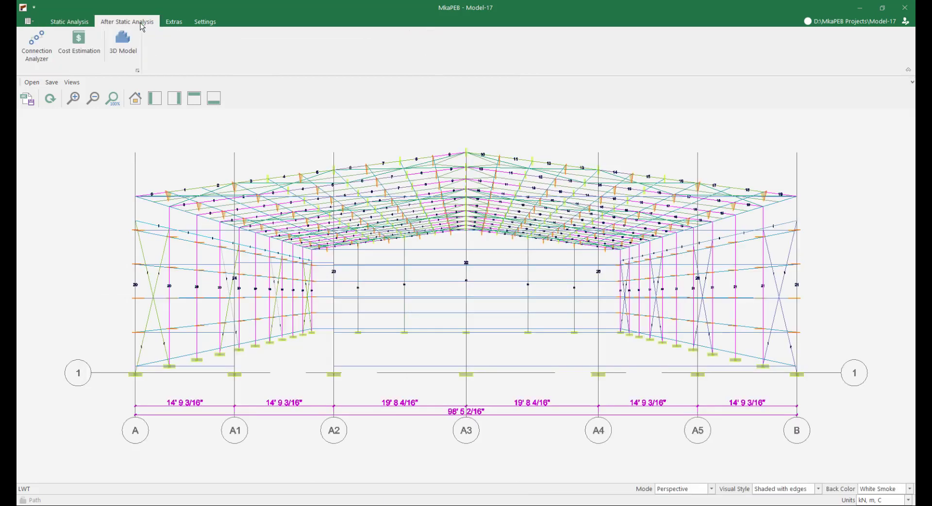
left_click(83, 55)
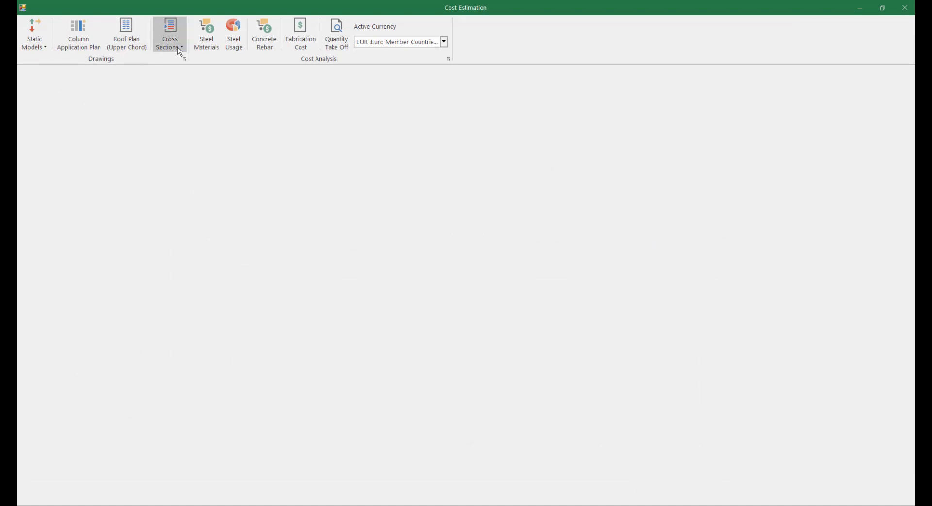
left_click(207, 48)
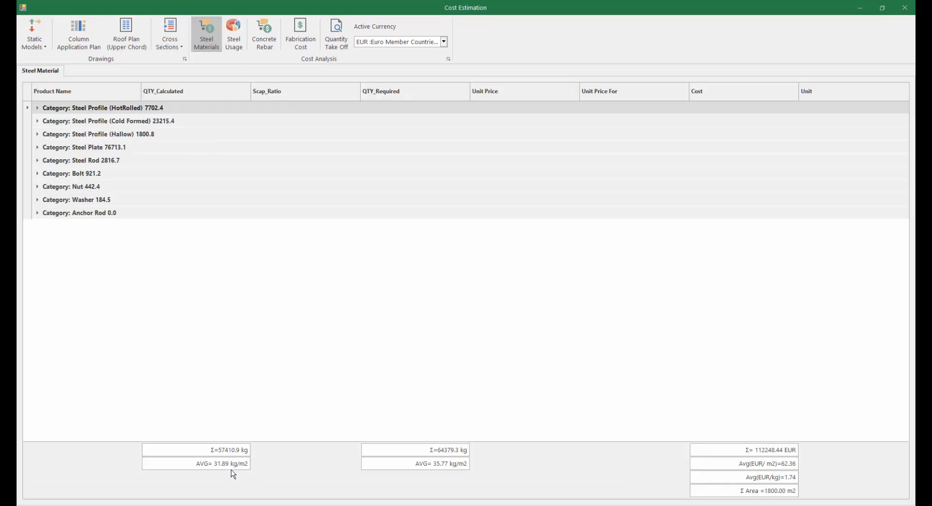
View the static model drawings of nodes and frames for xz-1, xz-2 and yz-A
left_click(43, 48)
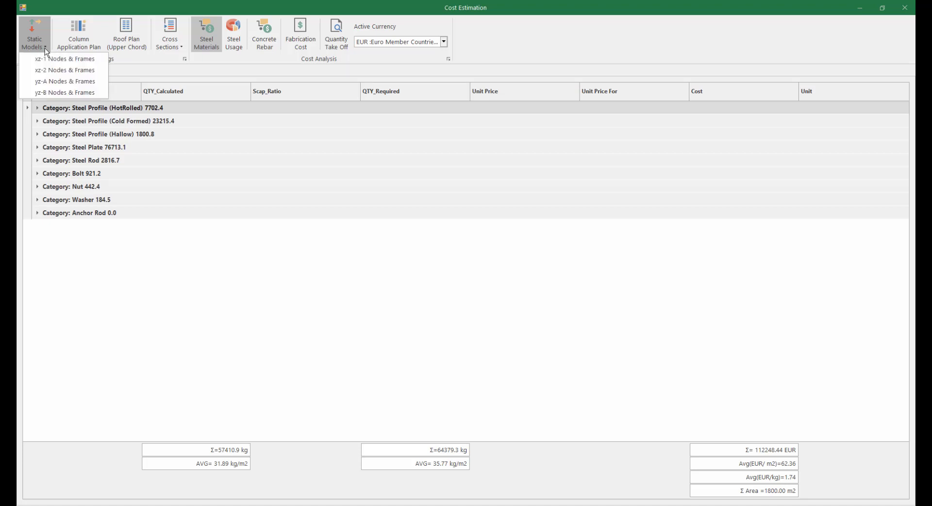
left_click(64, 58)
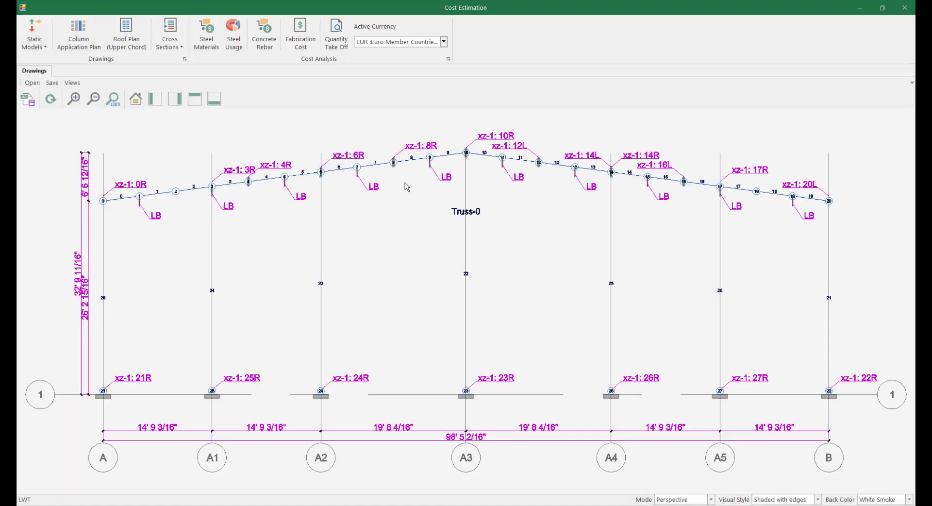
left_click(35, 45)
left_click(65, 70)
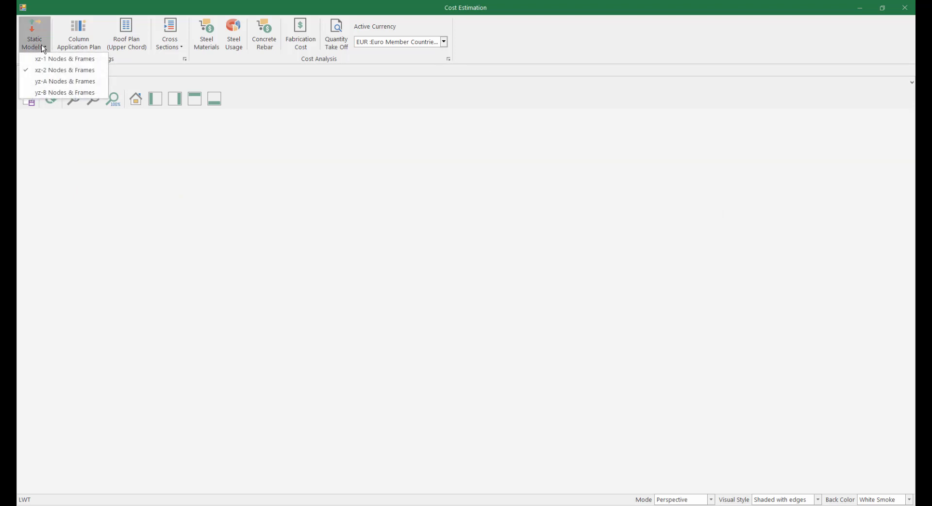
left_click(61, 81)
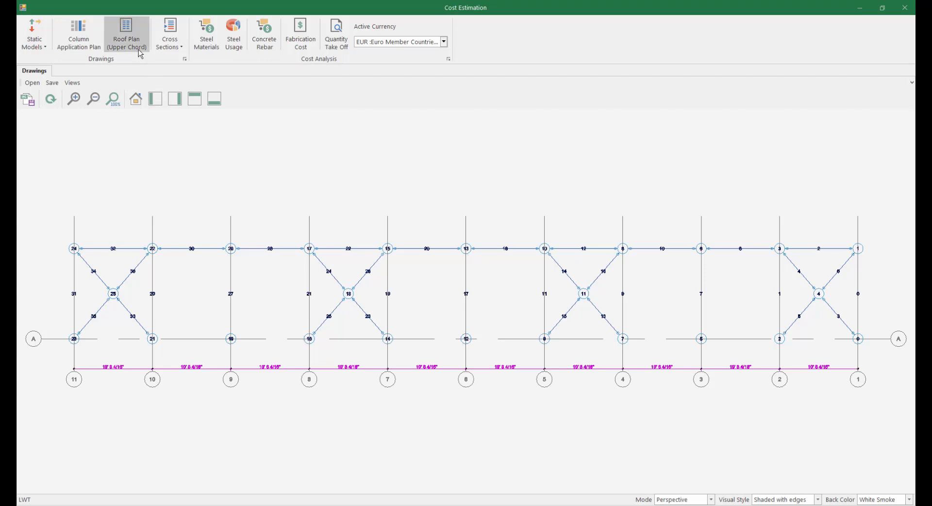
Examine the column sections on the column application plan, then close the cost estimation
left_click(82, 39)
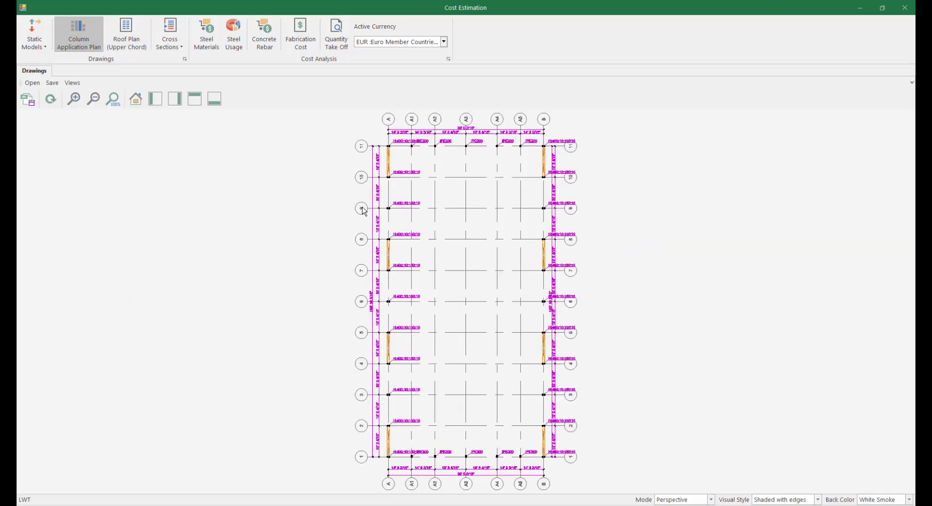
scroll(422, 137, "up", 5)
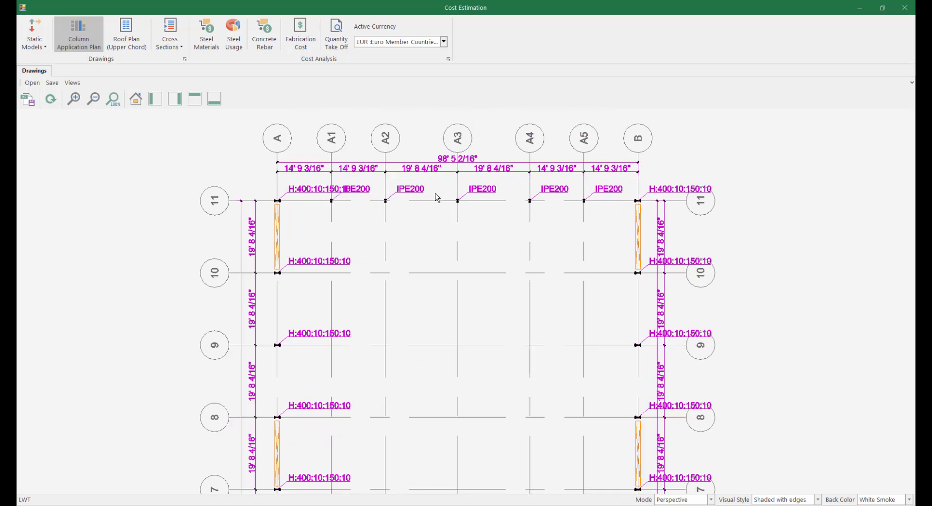
scroll(610, 166, "down", 5)
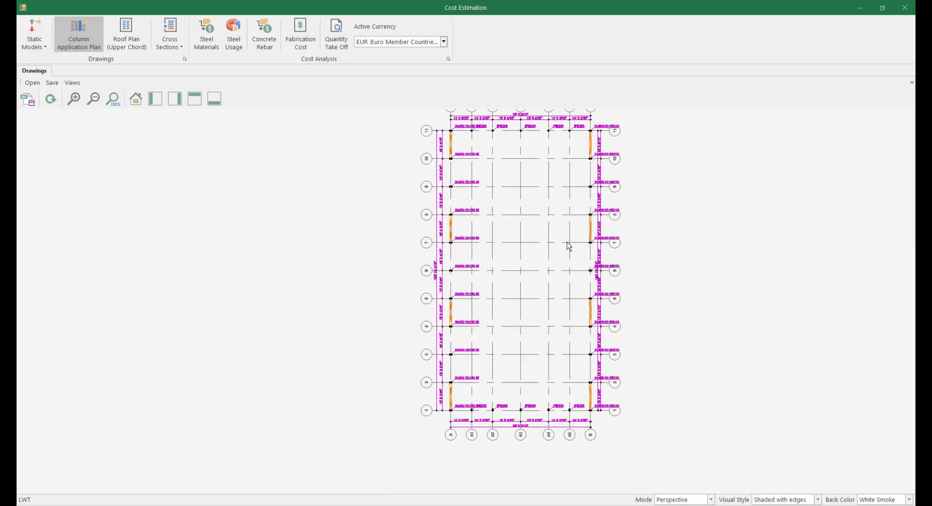
scroll(535, 418, "up", 6)
scroll(470, 304, "down", 8)
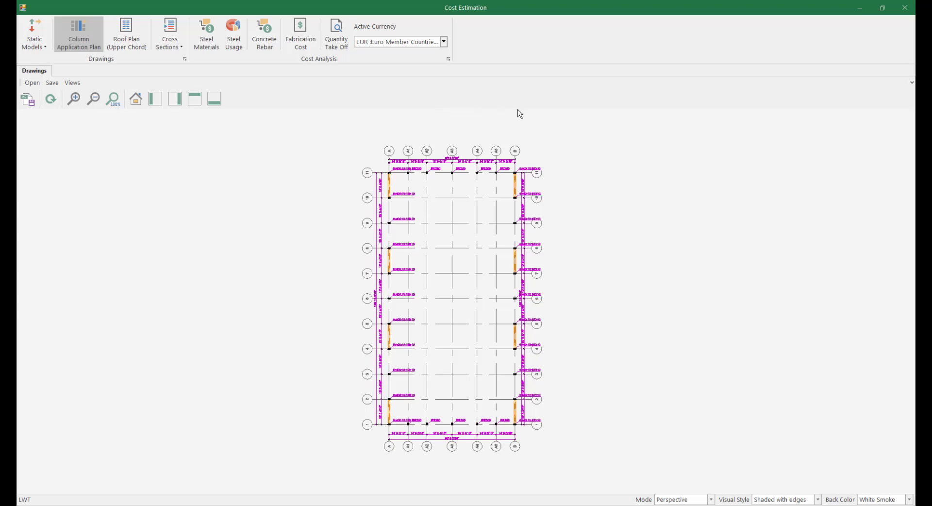
left_click(904, 7)
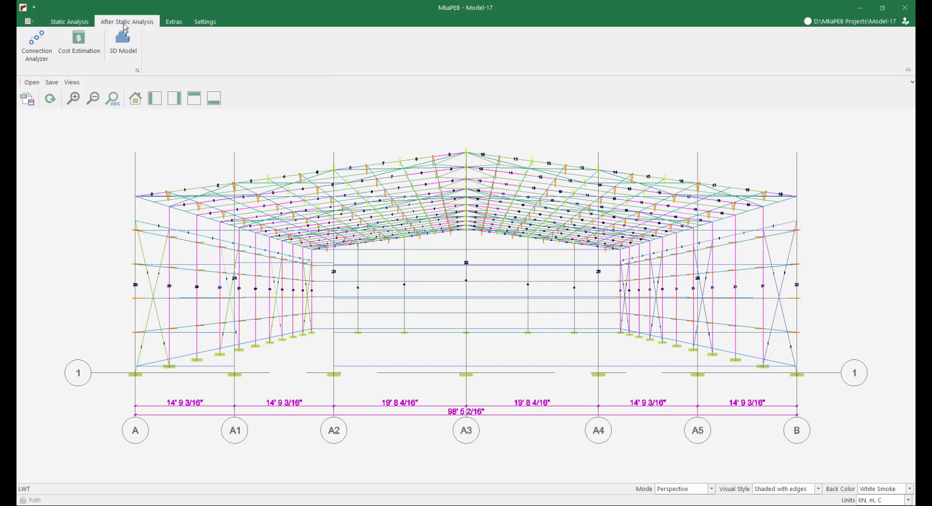
Open the static analysis reports and select the Building Information, Actions on Structure and Secondary Member Calculations groups of the calculation reports
left_click(69, 21)
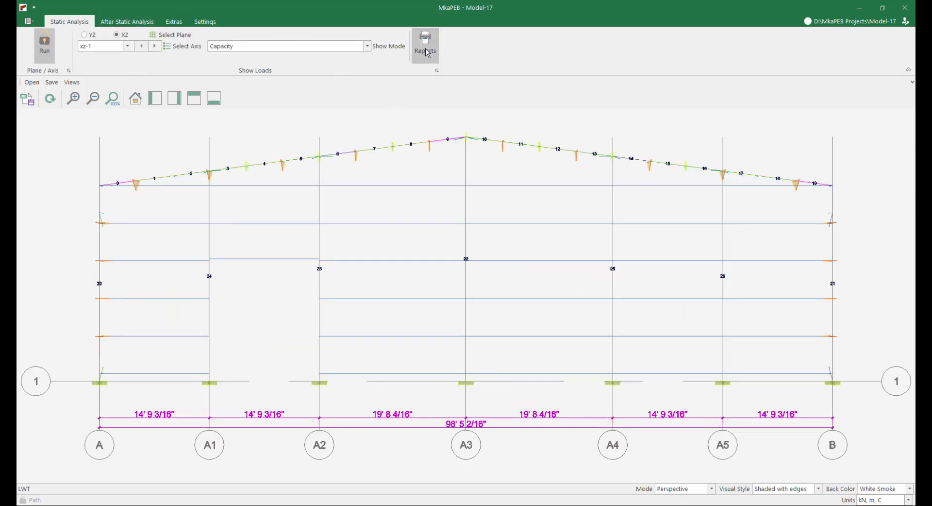
left_click(425, 46)
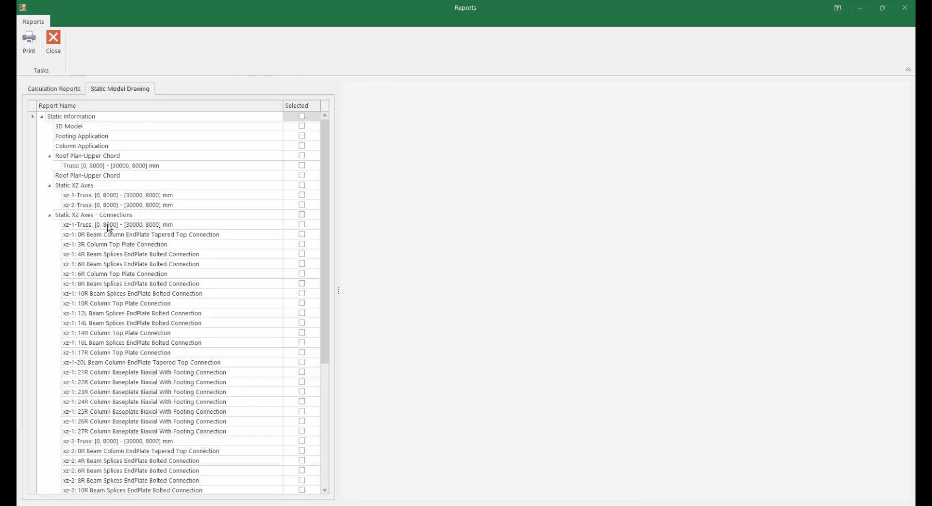
left_click(59, 88)
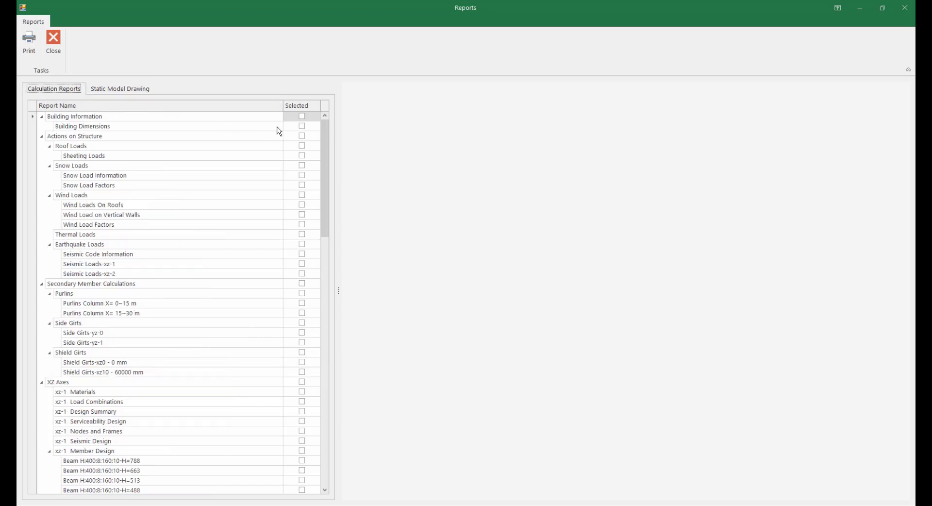
left_click(302, 116)
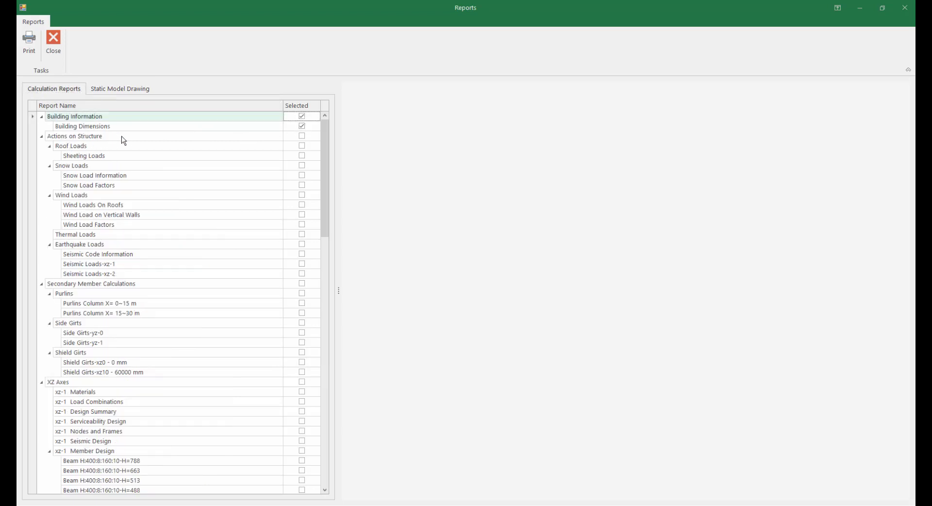
left_click(302, 136)
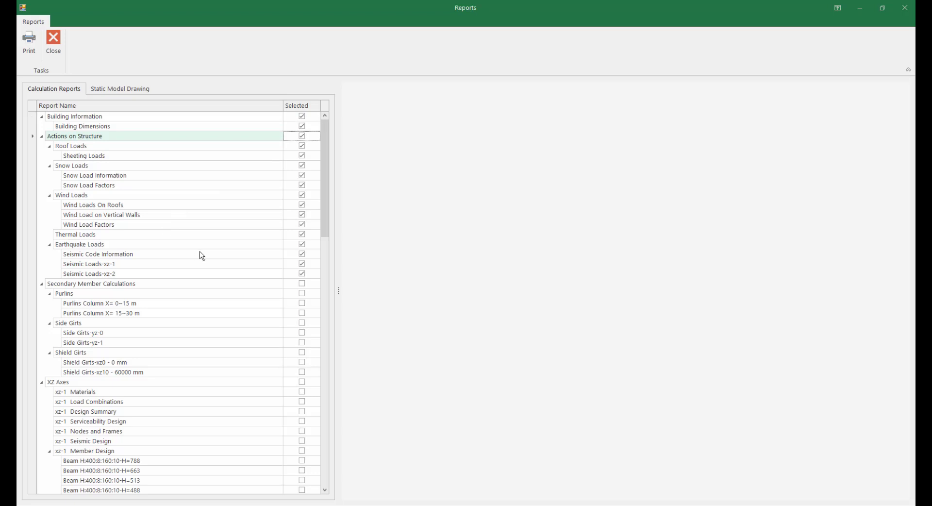
scroll(201, 255, "down", 1)
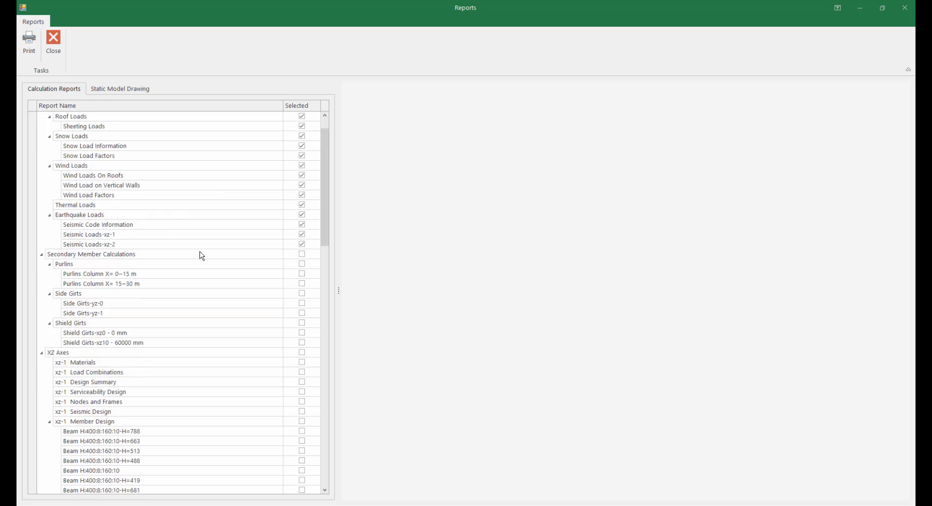
left_click(302, 254)
scroll(302, 255, "up", 1)
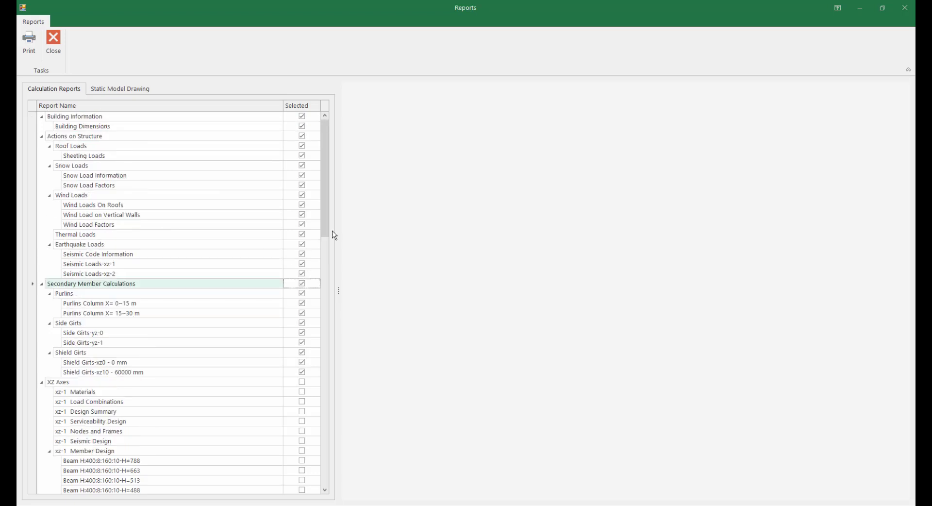
Add the xz-1 member design of Beam H:400:8:160:10-H=788 to the selected reports and generate the print preview
left_click_drag(328, 232, 328, 285)
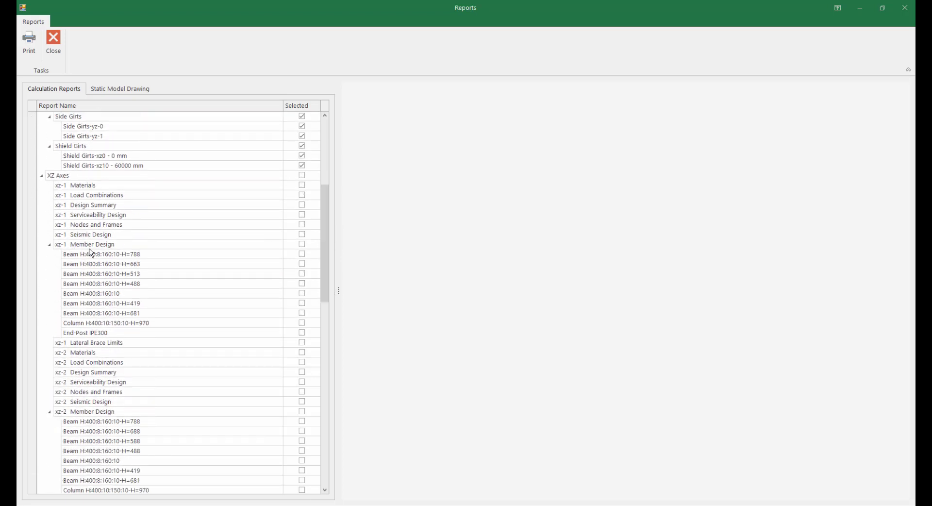
left_click(300, 255)
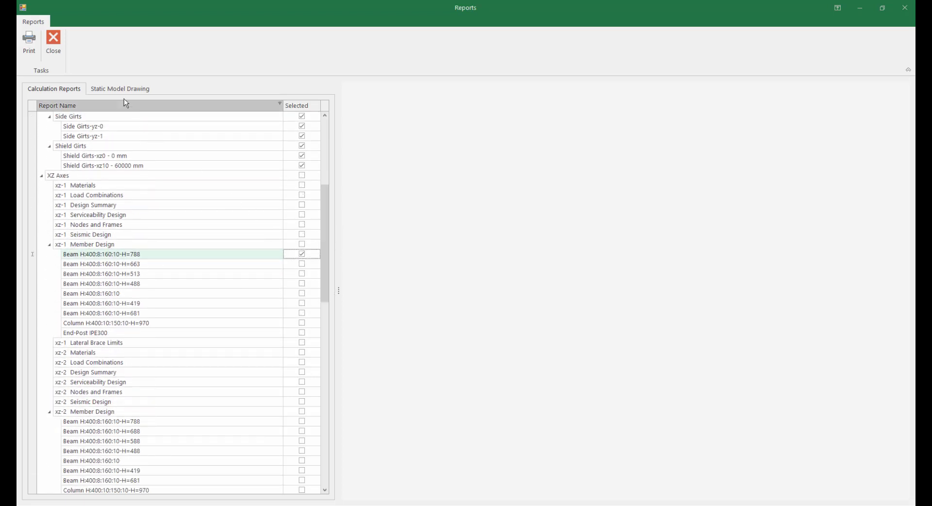
left_click(36, 56)
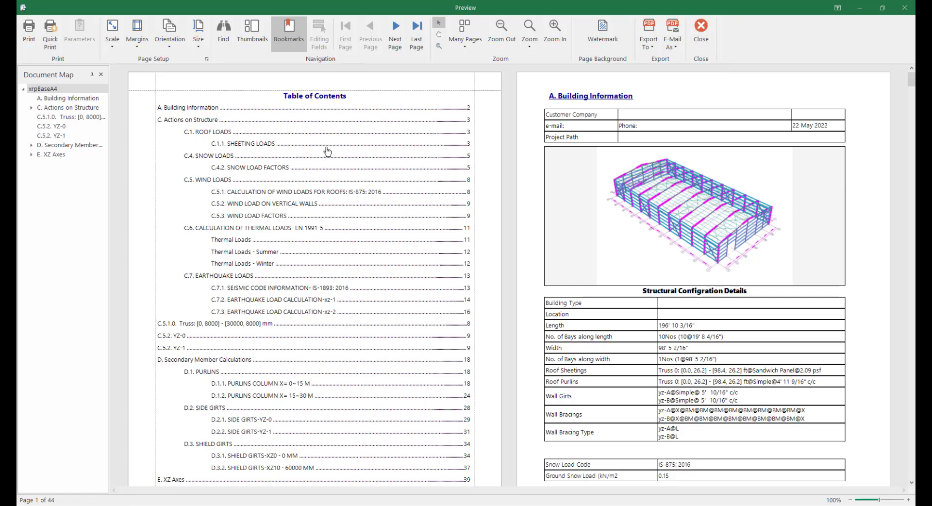
Review the building information, roof sheeting loads and snow loads in the calculation report
scroll(572, 141, "down", 3)
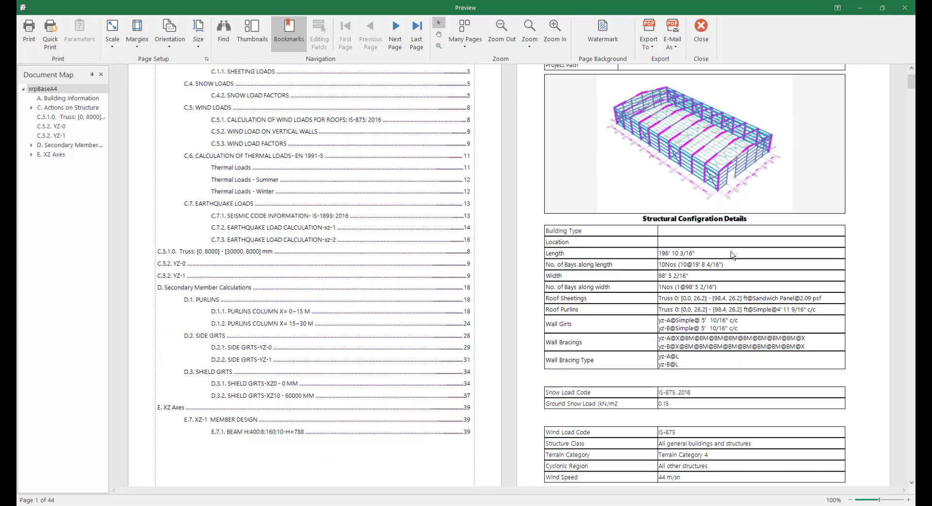
scroll(728, 304, "down", 9)
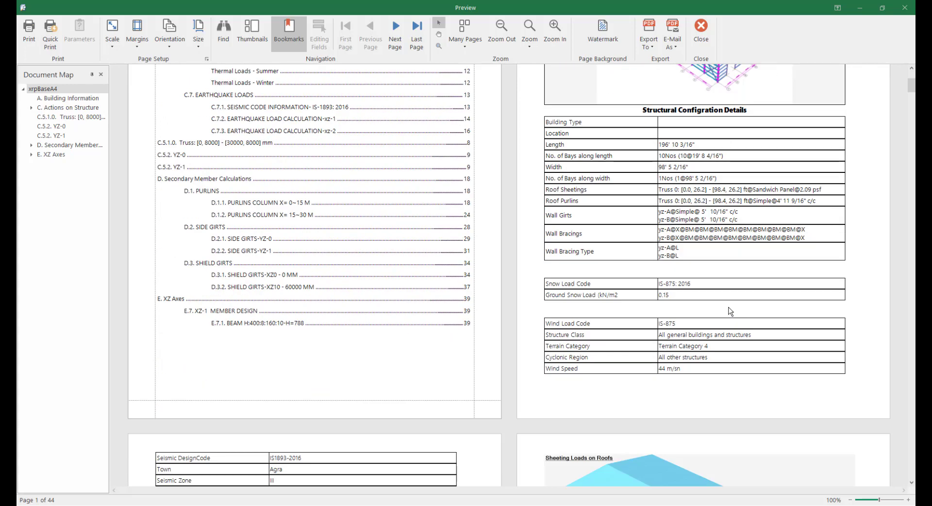
scroll(730, 311, "down", 4)
scroll(337, 254, "down", 6)
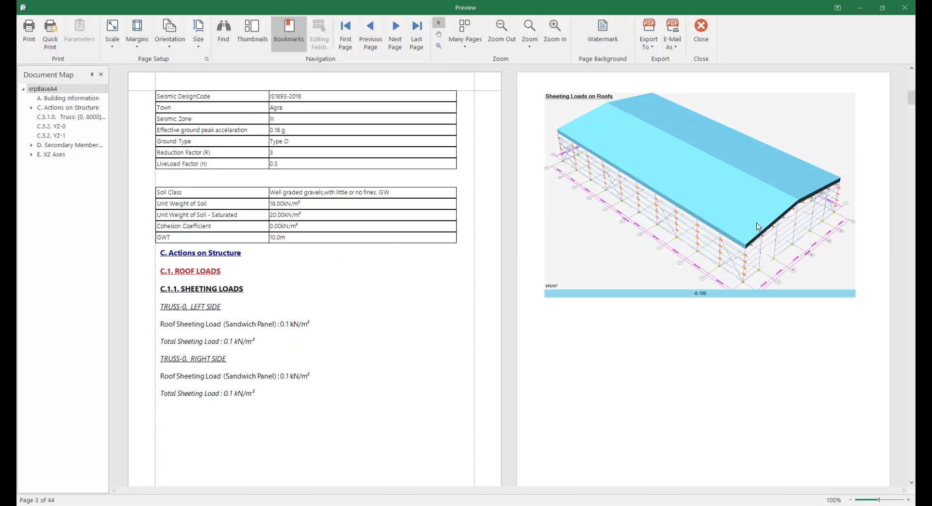
scroll(263, 323, "down", 20)
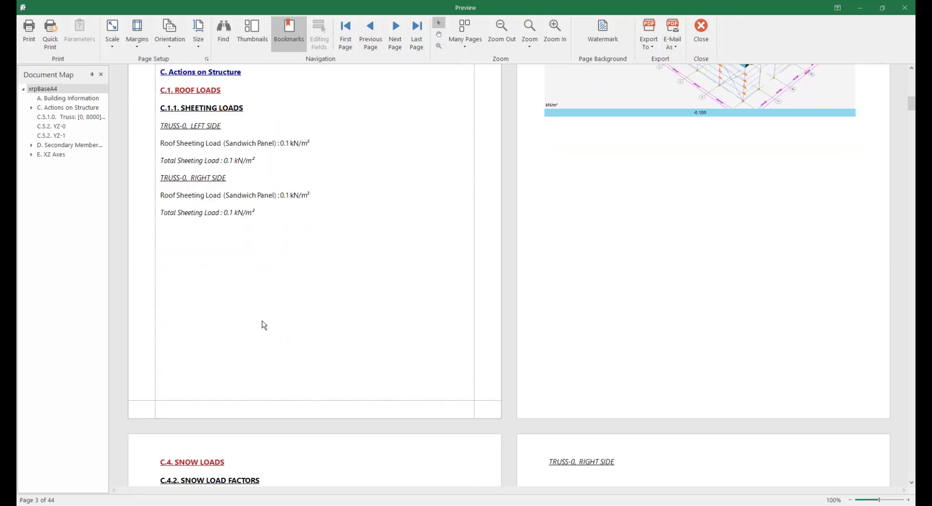
scroll(270, 321, "down", 15)
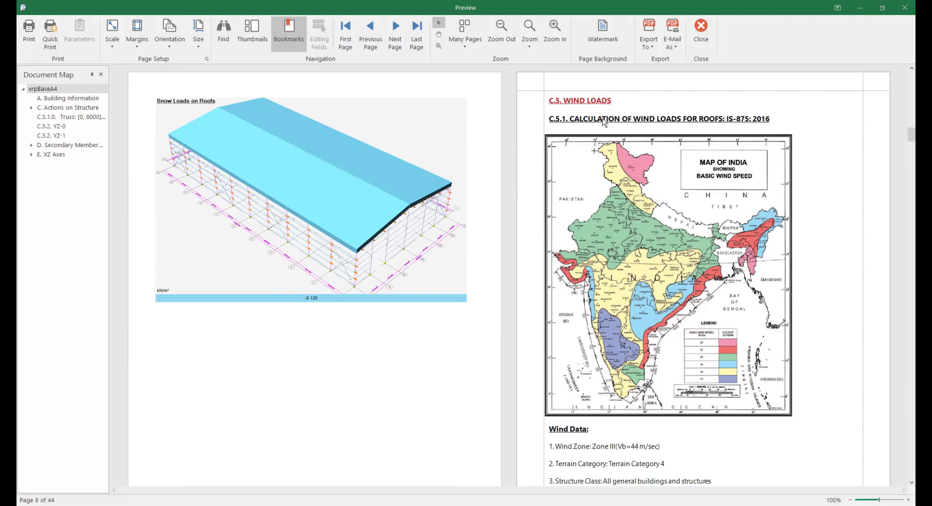
Review the wind data, design wind pressure and wind load diagrams on the structure in the report
scroll(606, 281, "down", 3)
scroll(296, 231, "down", 5)
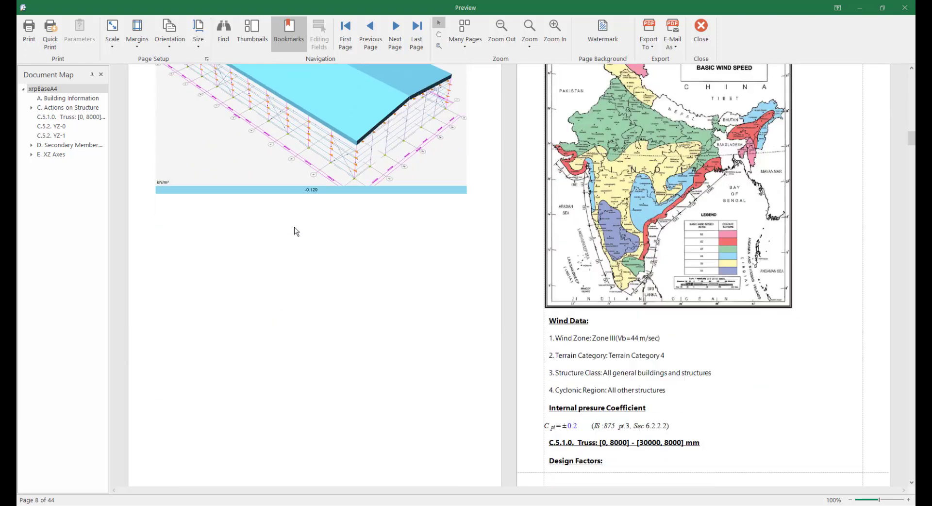
scroll(619, 281, "down", 9)
scroll(620, 282, "down", 3)
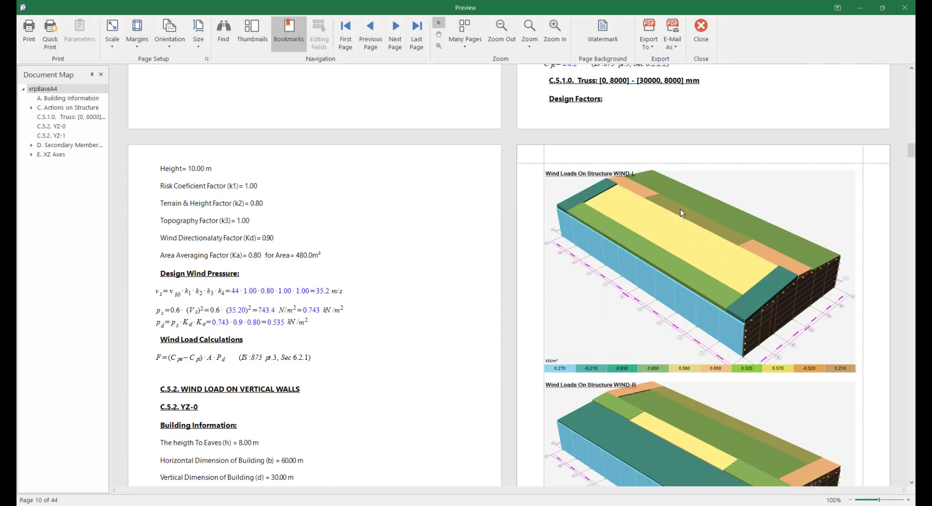
scroll(682, 214, "down", 6)
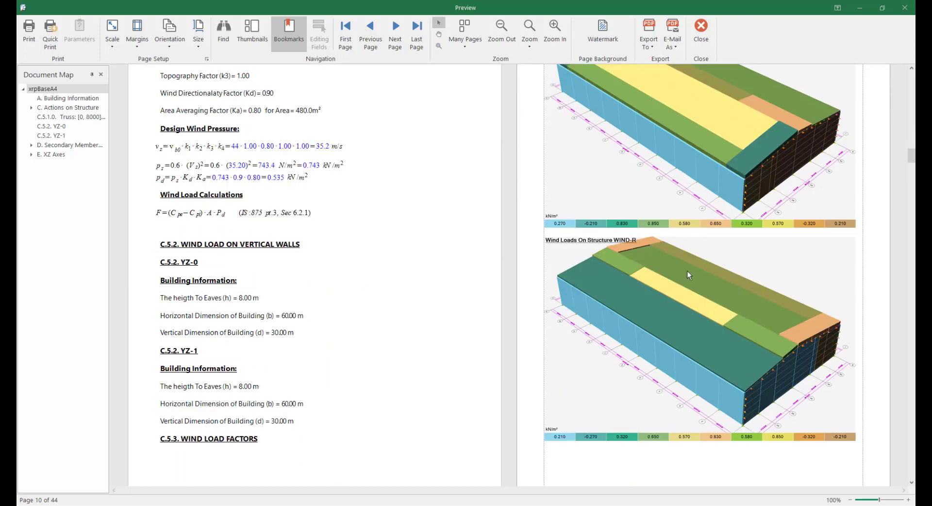
scroll(689, 275, "down", 18)
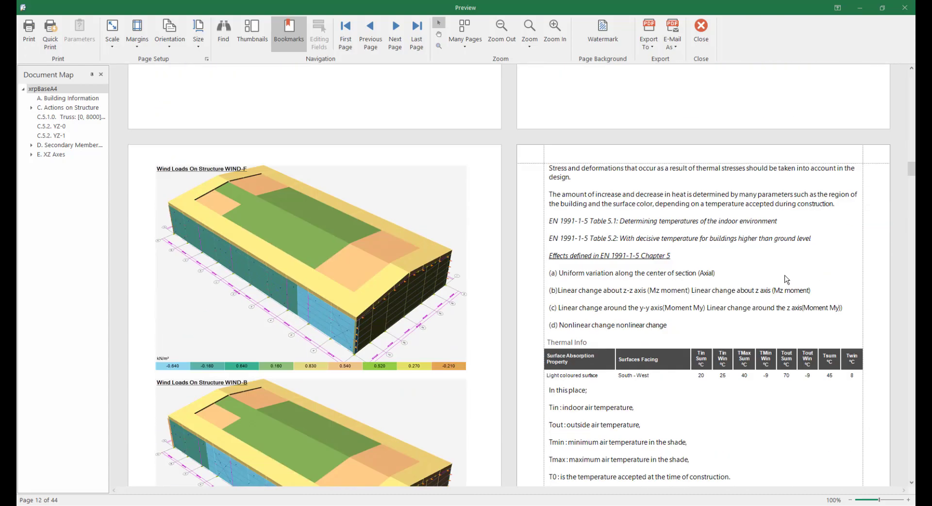
Review the thermal load calculations and the earthquake load calculations for xz-1 and xz-2 in the report
scroll(786, 279, "down", 4)
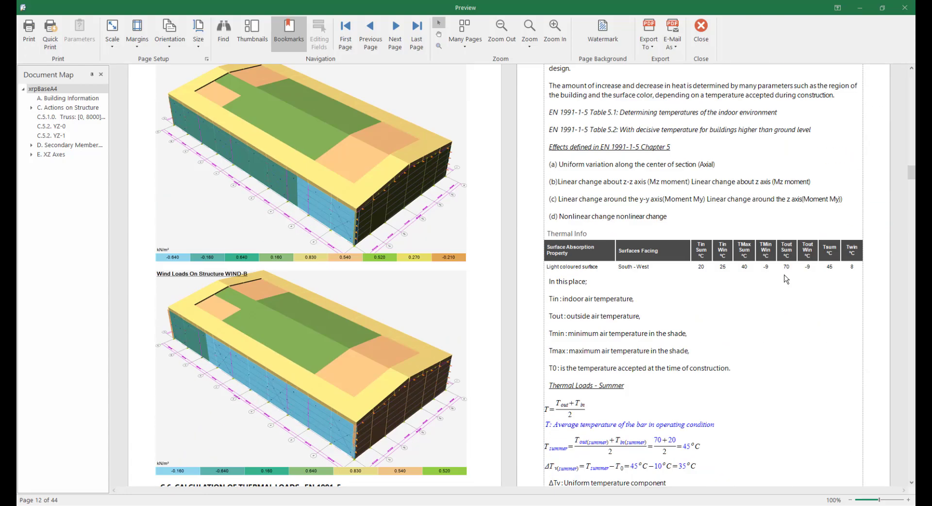
scroll(787, 279, "down", 15)
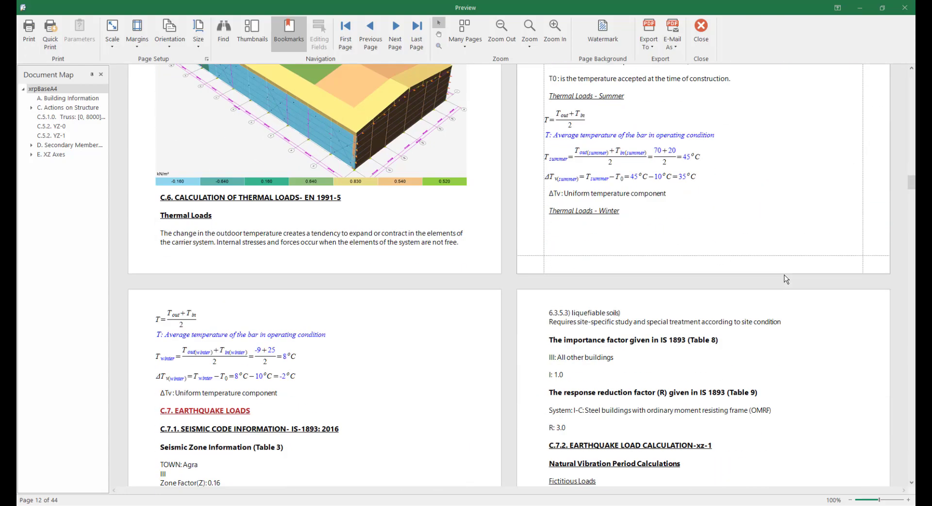
scroll(786, 279, "down", 8)
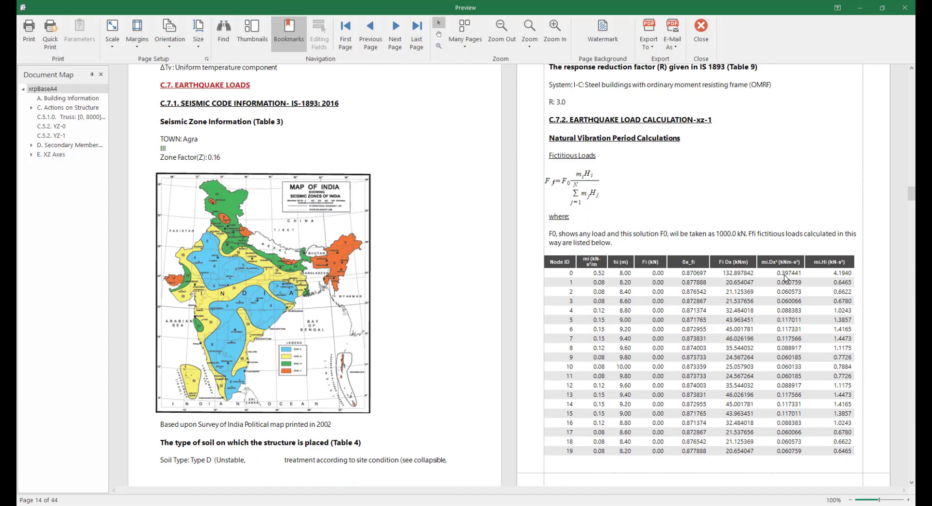
scroll(416, 247, "down", 18)
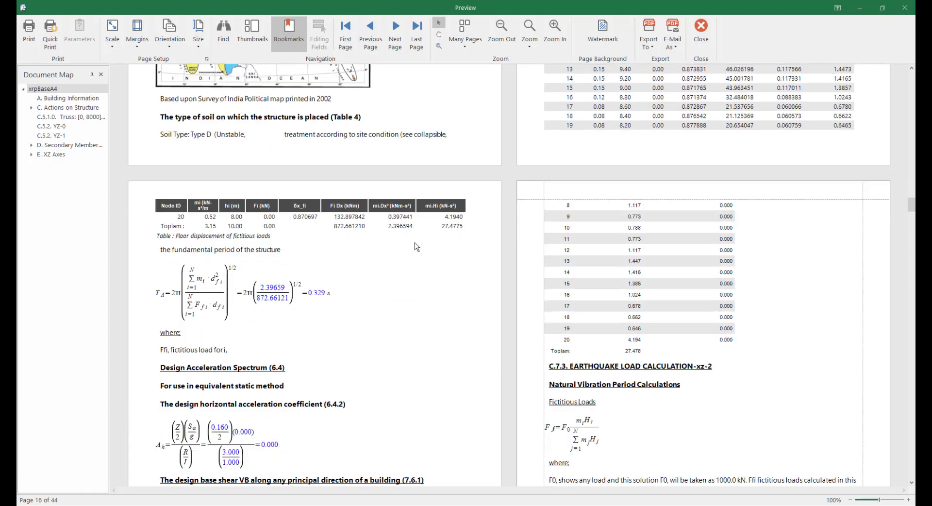
scroll(416, 246, "down", 20)
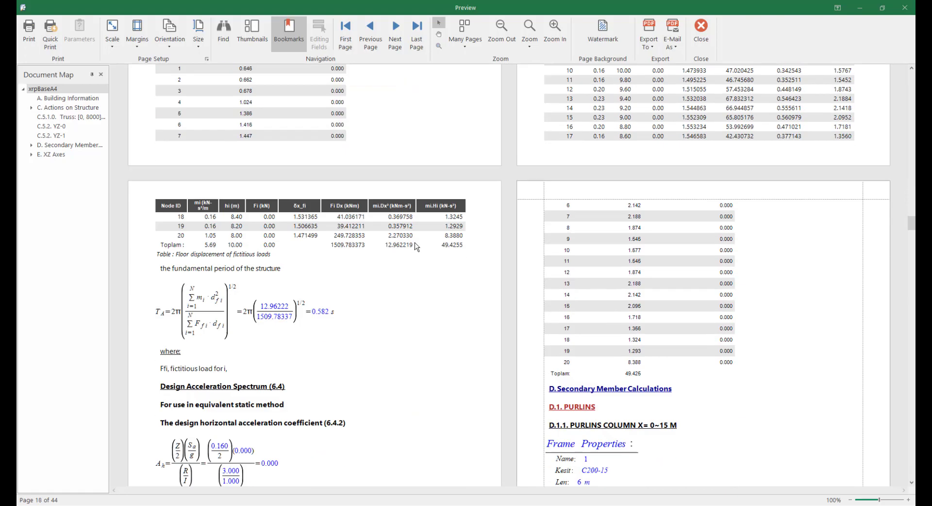
scroll(416, 246, "down", 20)
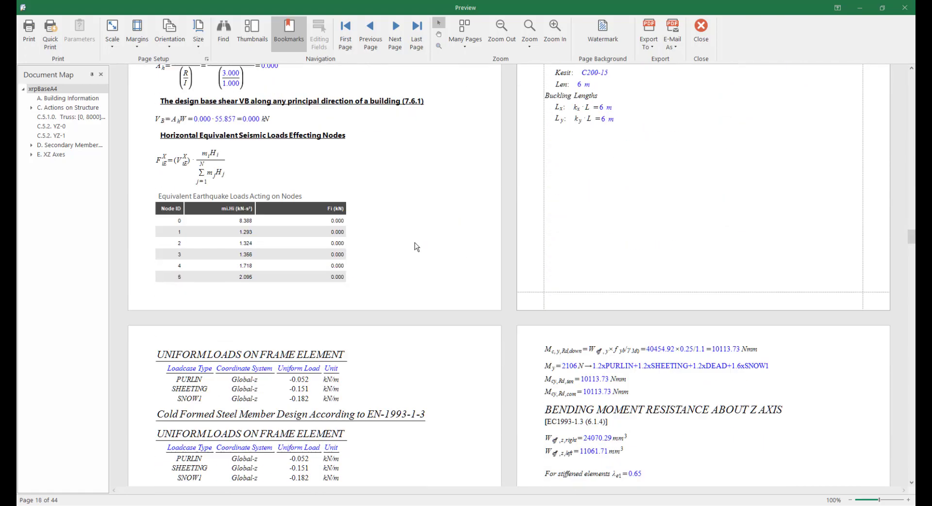
Examine the purlin and side girt calculations, including their section resistance and deflection checks
scroll(416, 247, "down", 3)
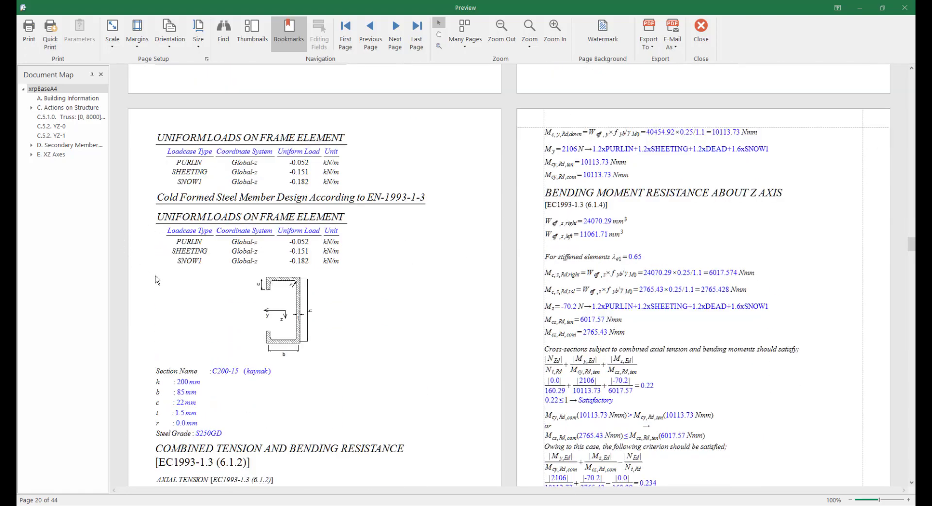
scroll(197, 282, "down", 16)
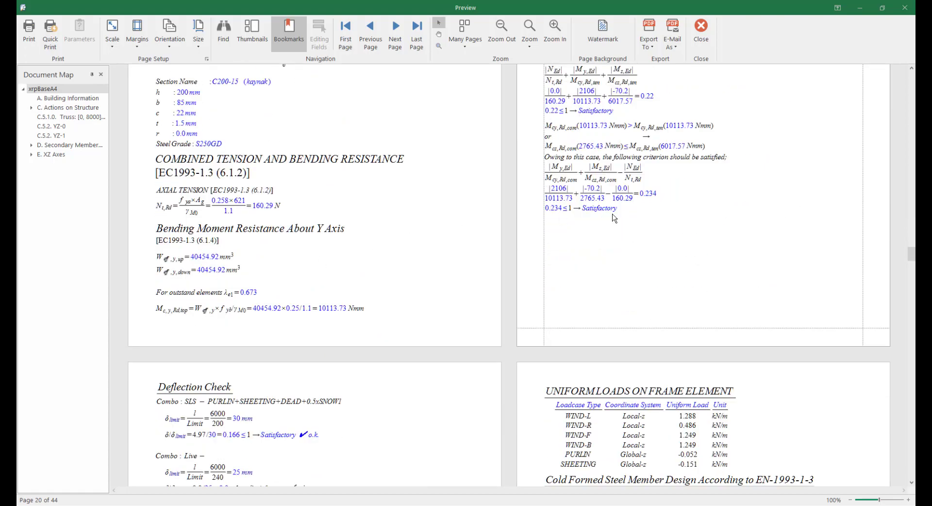
scroll(630, 219, "down", 20)
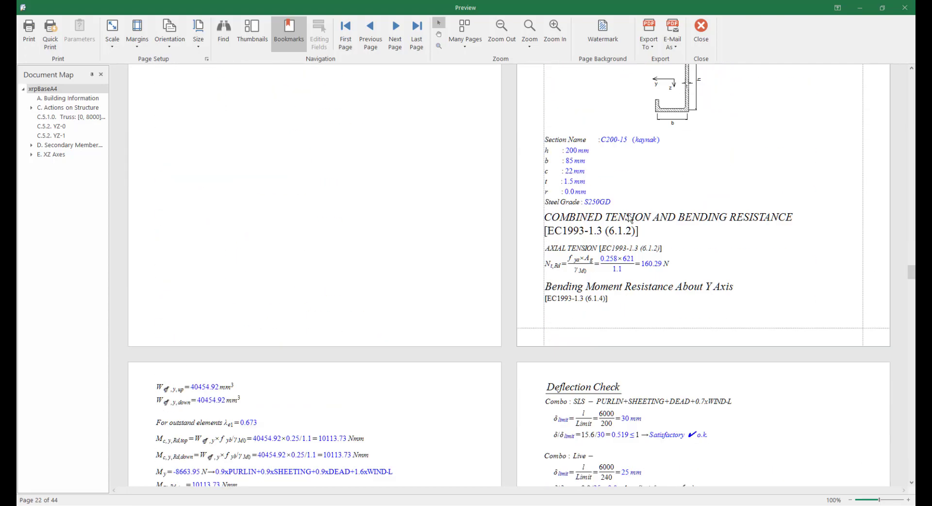
scroll(630, 218, "down", 3)
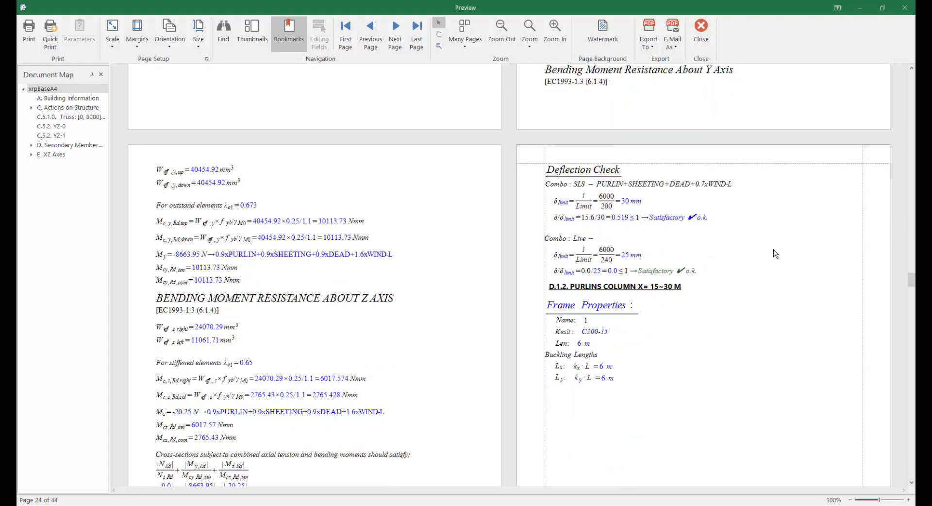
scroll(776, 253, "down", 6)
scroll(288, 353, "down", 12)
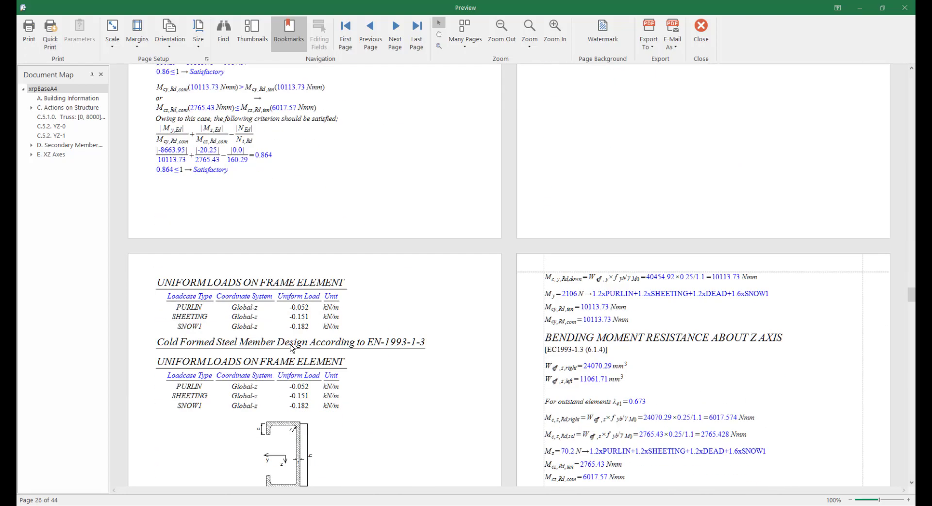
scroll(293, 343, "down", 20)
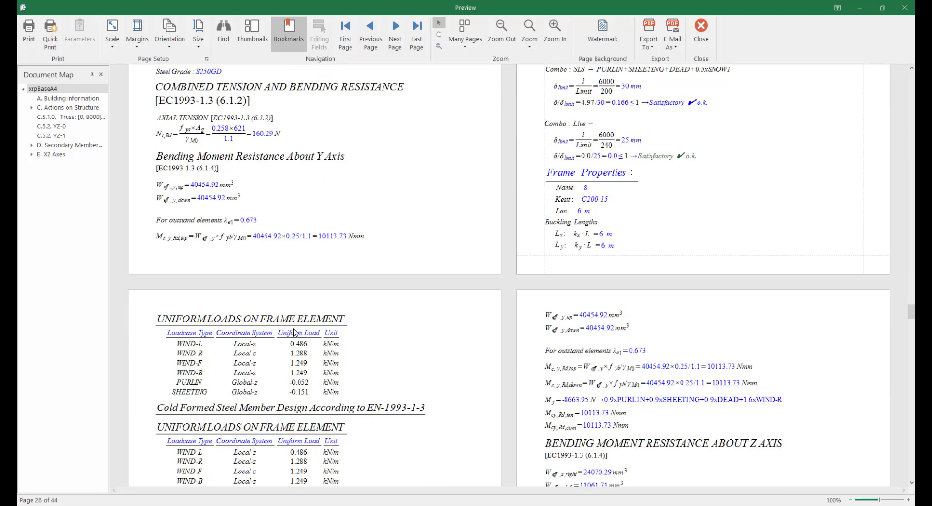
scroll(296, 330, "down", 18)
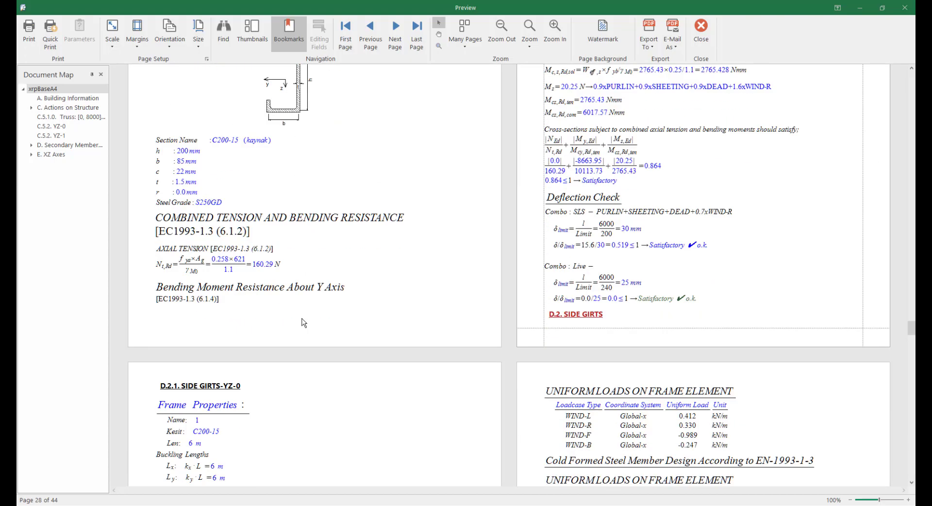
scroll(303, 323, "down", 20)
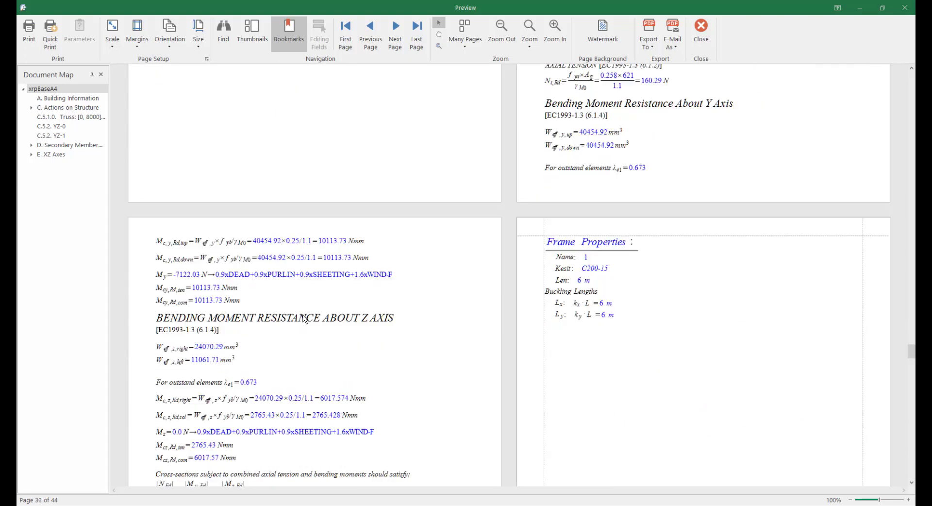
scroll(306, 318, "down", 20)
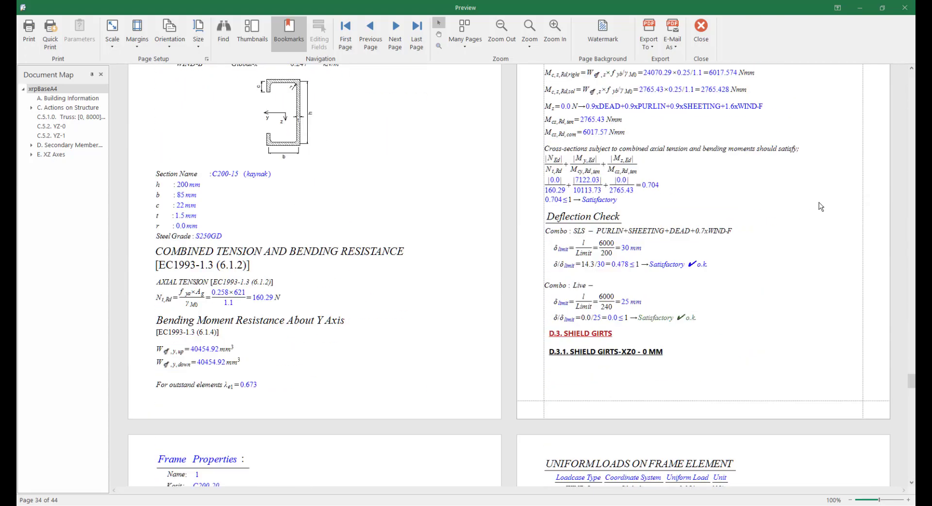
Examine the xz-1 beam H:400:8:160:10-H=788 design to AISC 360-16, including its tension, bending and shear checks
left_click_drag(912, 381, 912, 434)
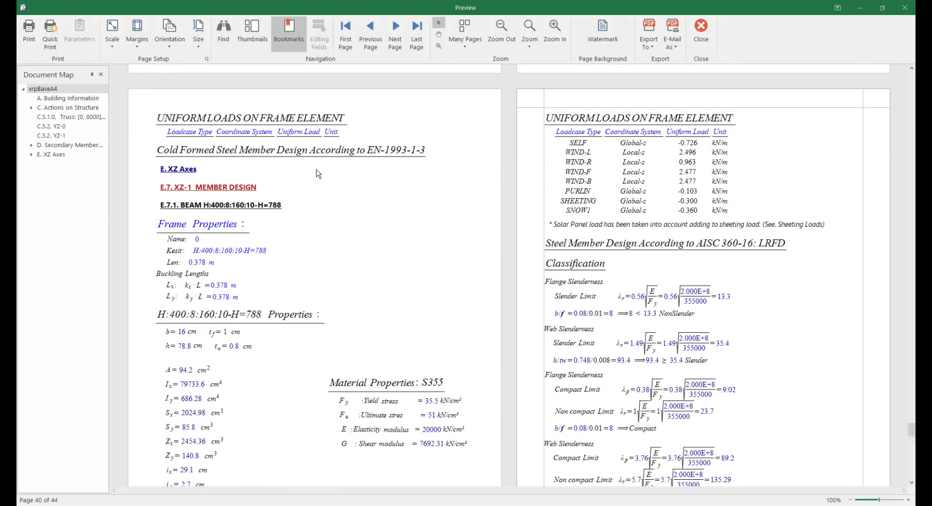
scroll(434, 200, "down", 15)
scroll(434, 200, "down", 3)
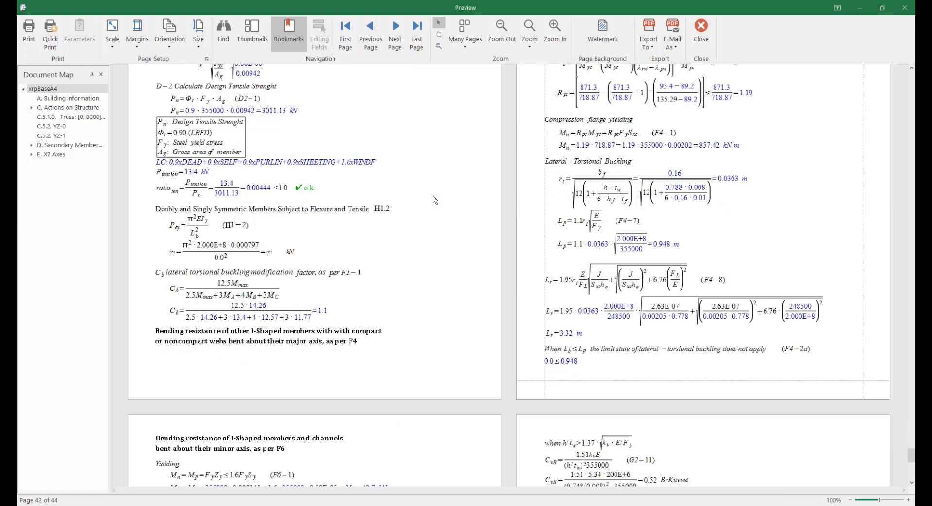
scroll(434, 199, "up", 4)
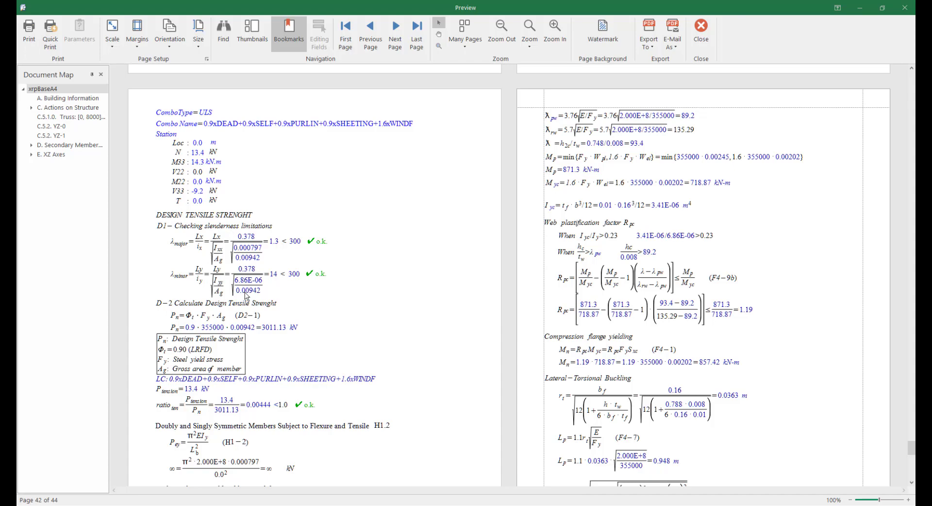
scroll(279, 391, "down", 3)
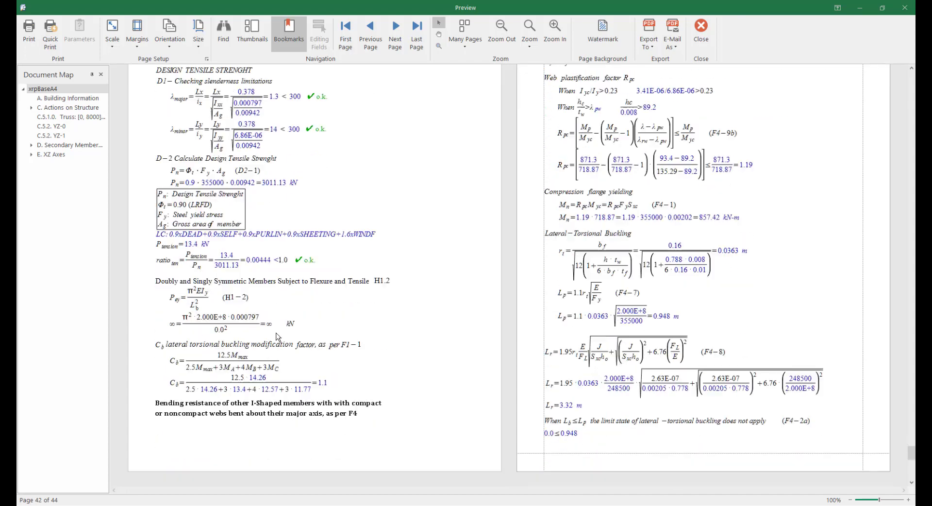
scroll(695, 236, "up", 2)
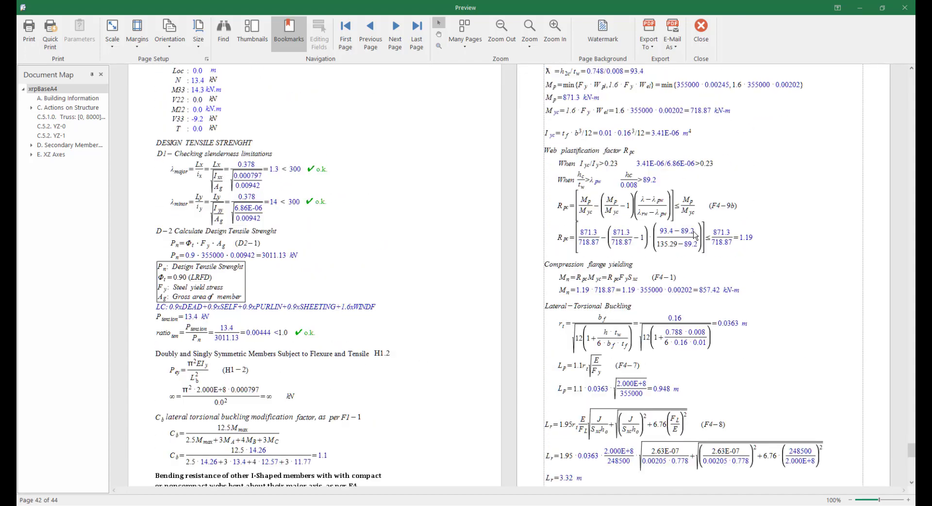
scroll(653, 255, "down", 9)
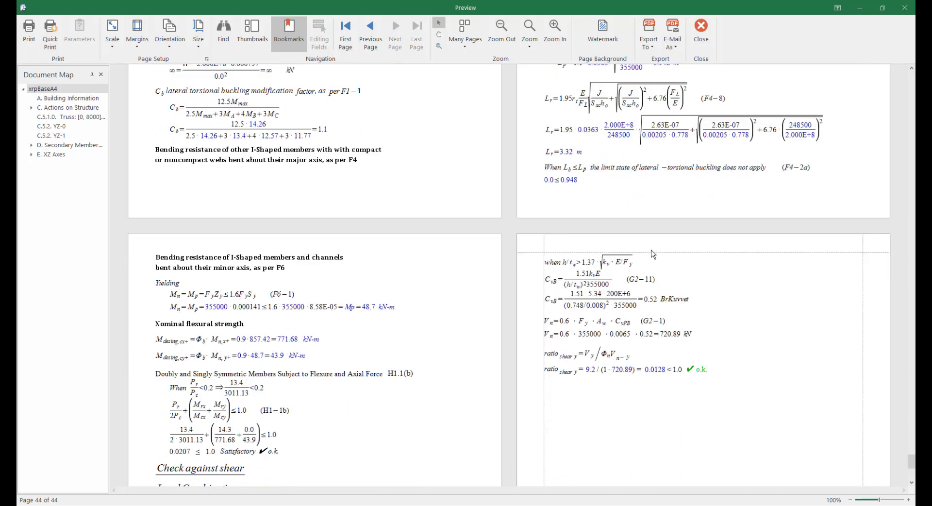
scroll(654, 254, "down", 3)
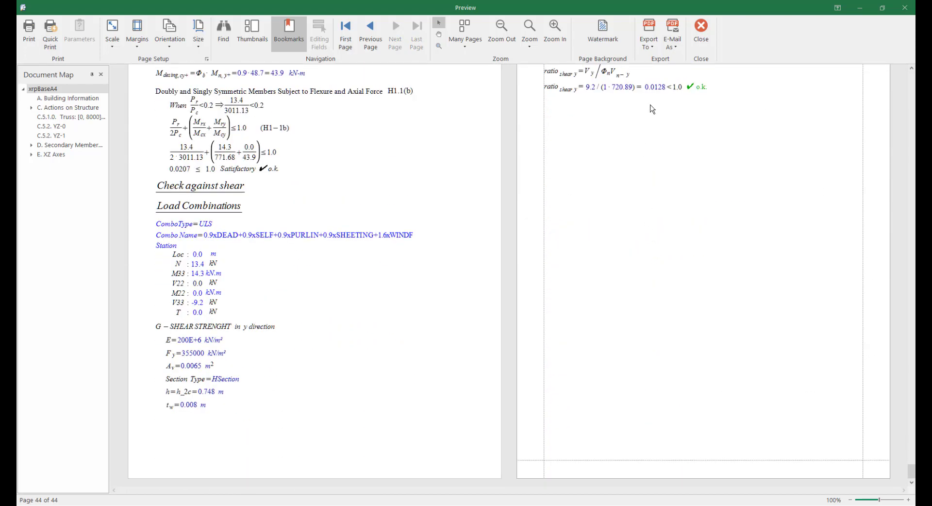
Check the export formats available for the report, and close the preview and the reports window
left_click(652, 51)
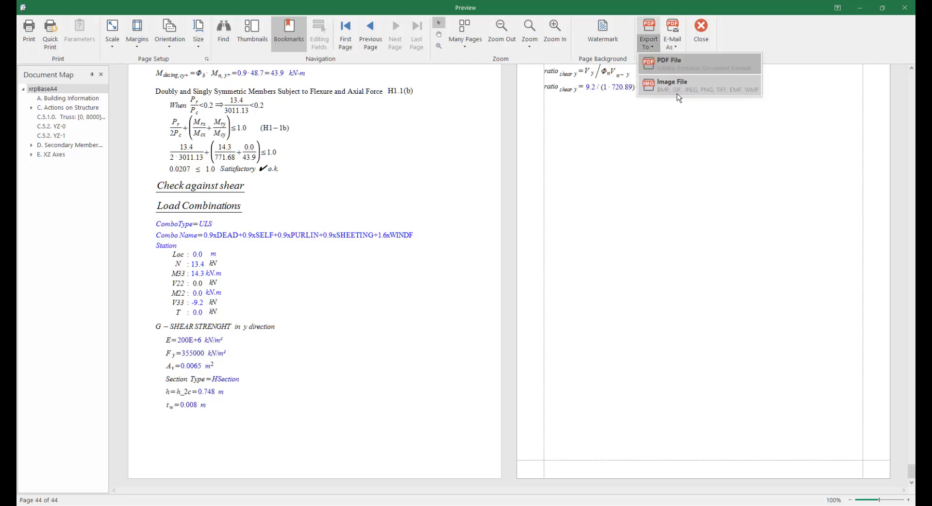
left_click(701, 29)
left_click(701, 30)
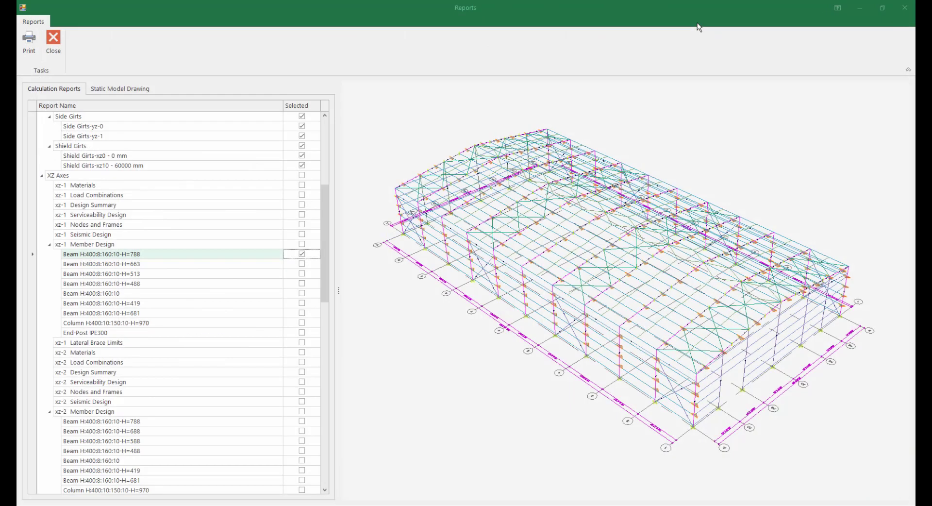
left_click(53, 41)
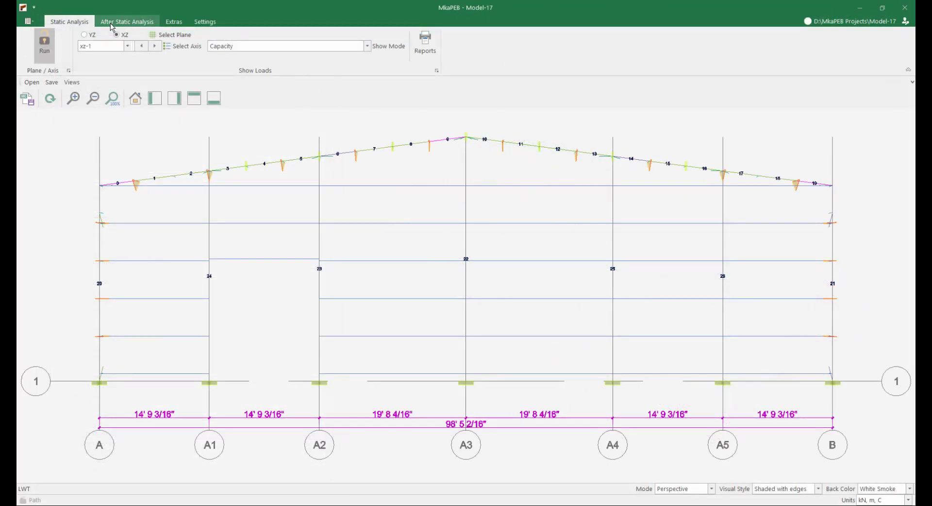
Unlock the analysed model for editing, switch to the YZ plane and return to the building model tools
left_click(43, 44)
left_click(84, 34)
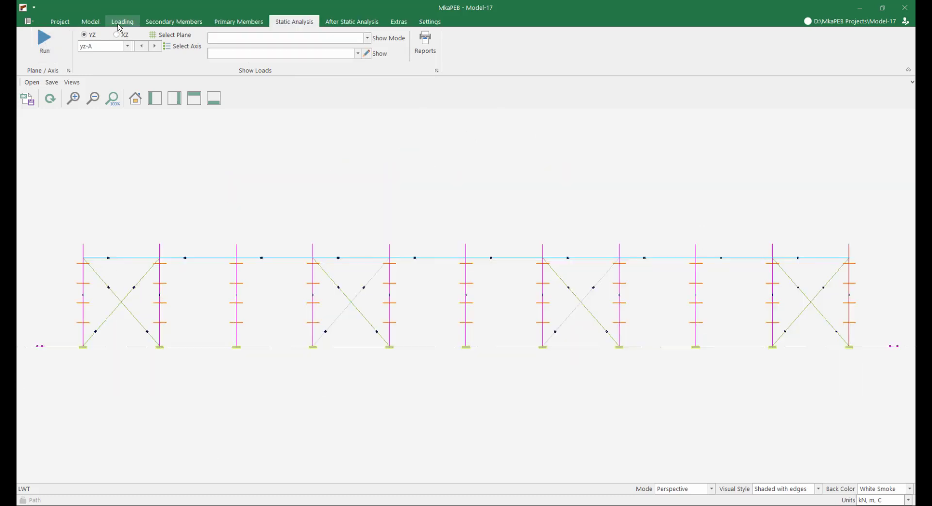
left_click(92, 25)
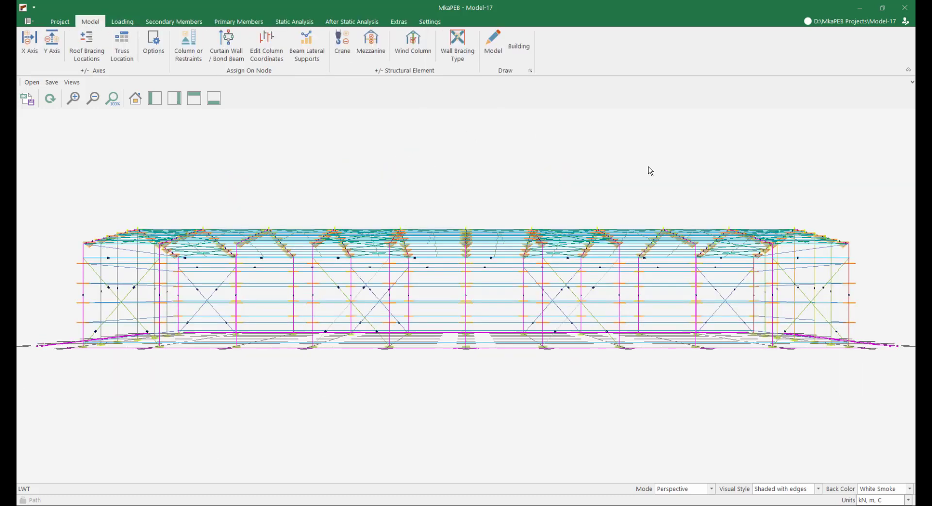